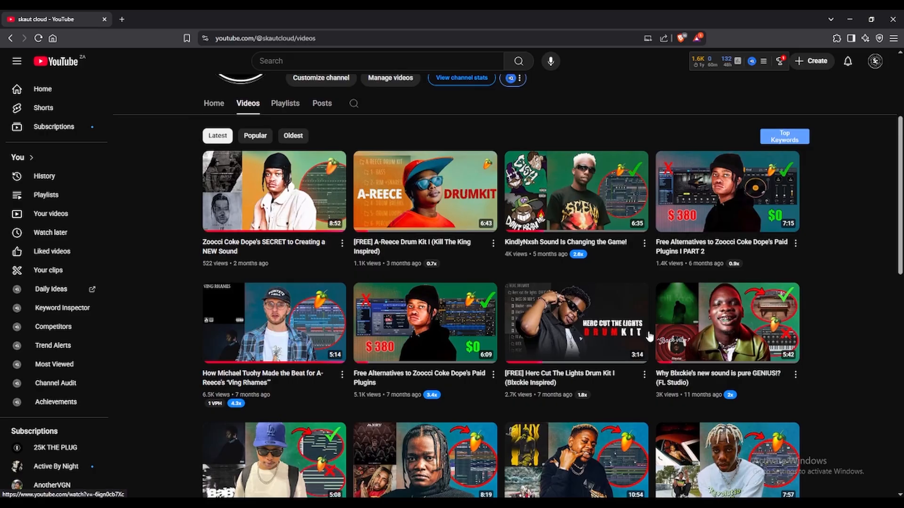
# Step: Look through the YouTube channel's videos and the free drum kits in the Payhip collection
pyautogui.scroll(-1, 650, 336)
pyautogui.scroll(1, 649, 336)
pyautogui.scroll(-1, 650, 337)
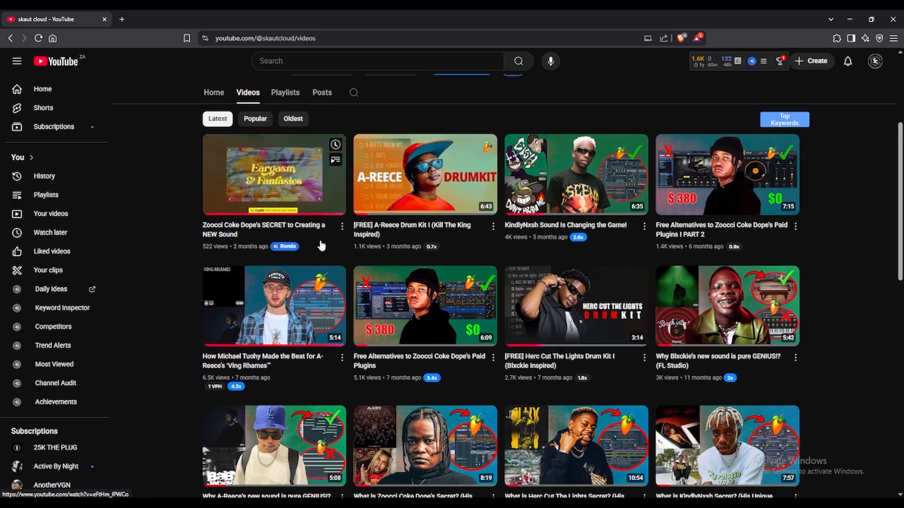
pyautogui.scroll(-3, 385, 375)
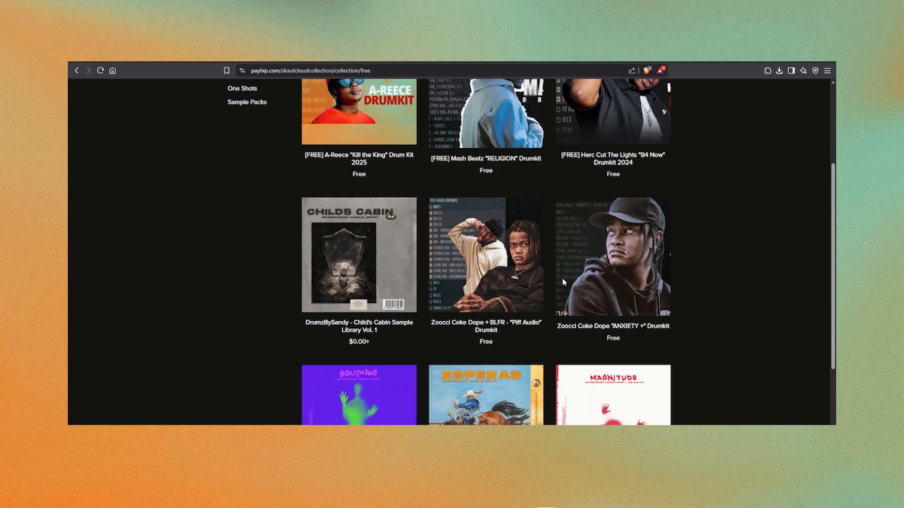
pyautogui.scroll(2, 561, 278)
pyautogui.scroll(-2, 563, 282)
pyautogui.scroll(-3, 563, 282)
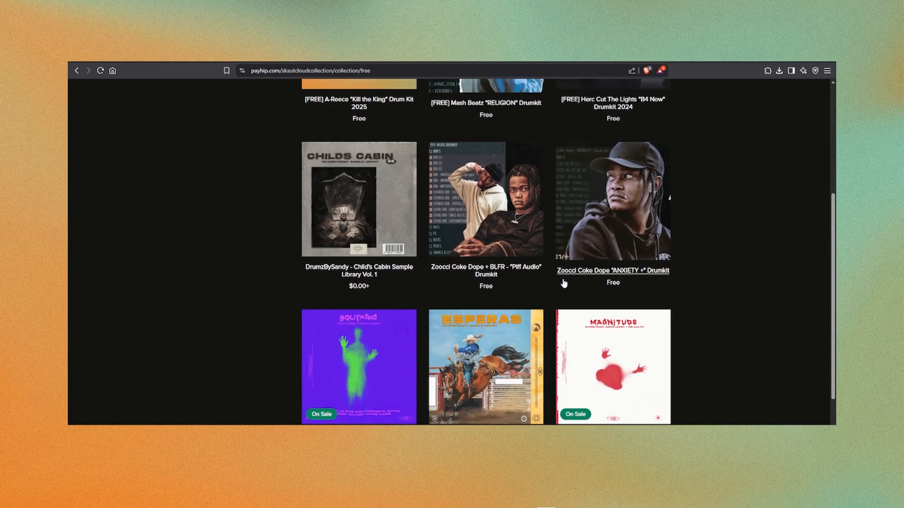
pyautogui.scroll(4, 563, 283)
pyautogui.scroll(-1, 563, 282)
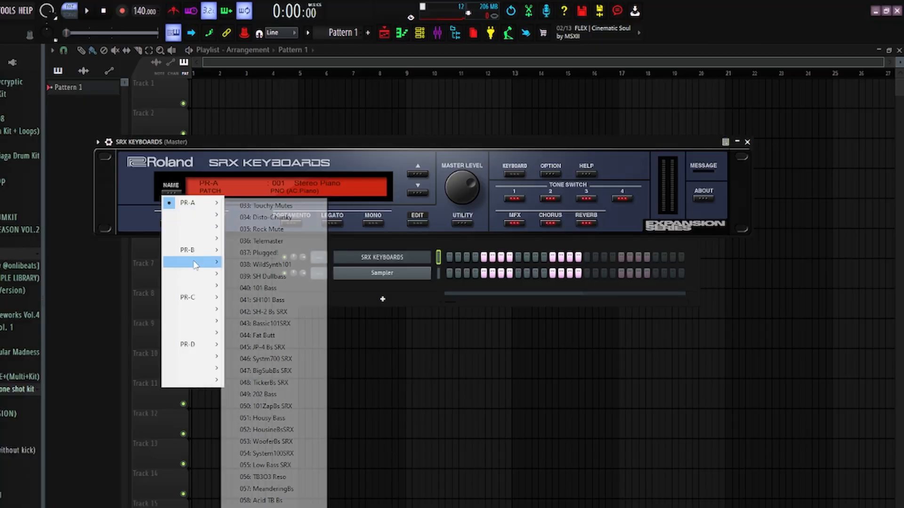
# Step: Load the PR-A patch "002: Gran'Piano" in SRX KEYBOARDS and close the plugin window
pyautogui.moveTo(198, 250)
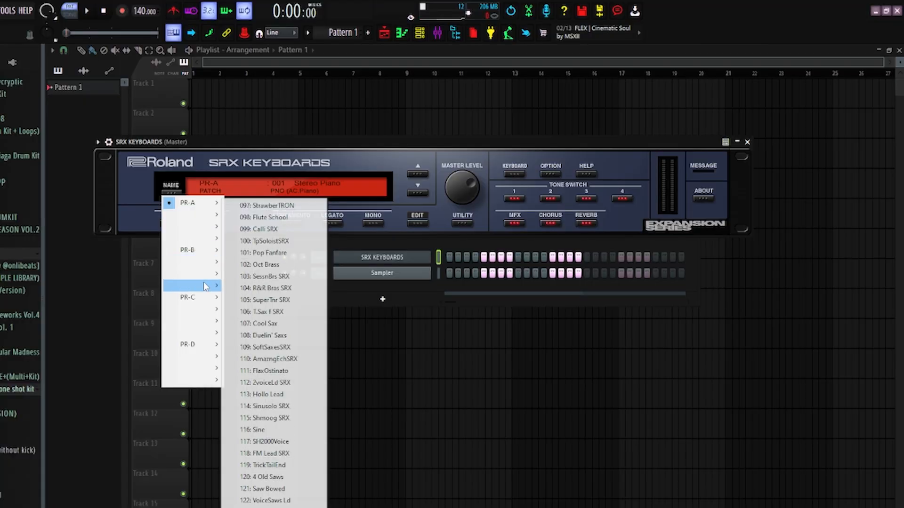
pyautogui.moveTo(215, 204)
pyautogui.click(276, 215)
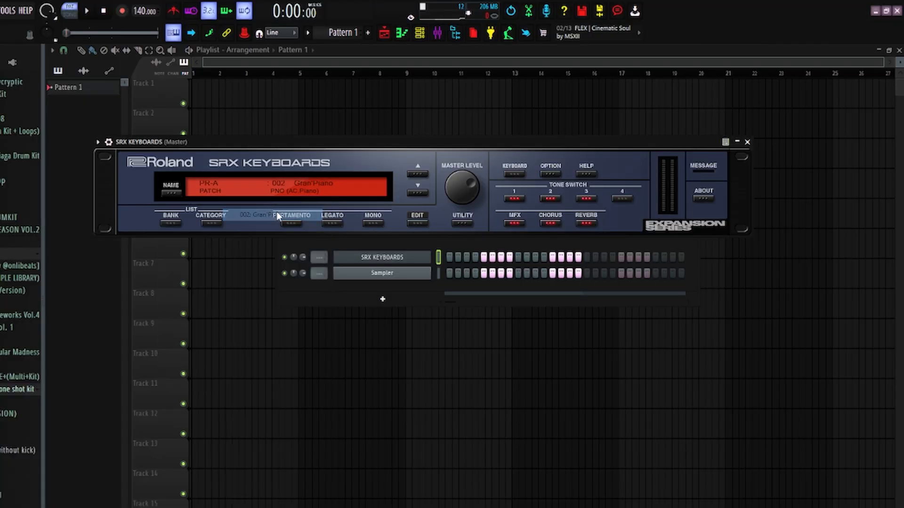
pyautogui.click(747, 142)
# Step: Open the SRX KEYBOARDS piano roll and set the scale highlighting root note to G#
pyautogui.rightClick(426, 258)
pyautogui.click(457, 259)
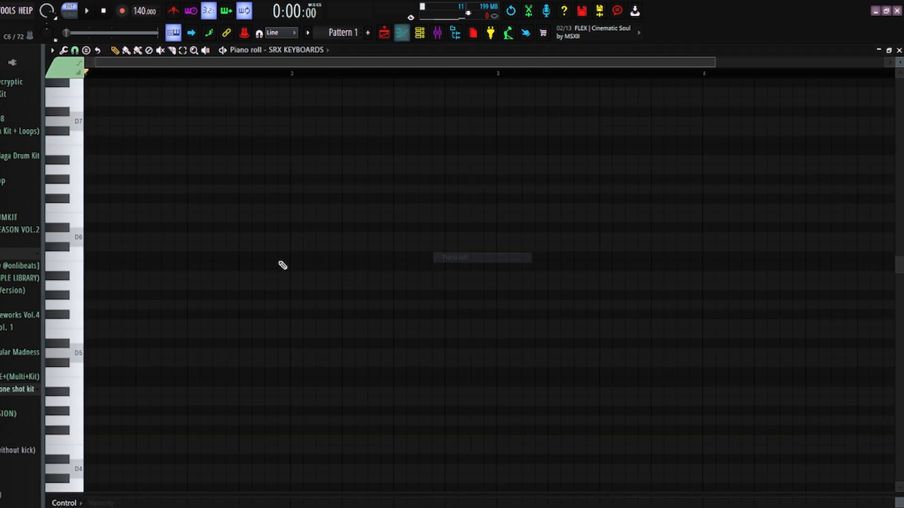
pyautogui.click(51, 50)
pyautogui.moveTo(67, 115)
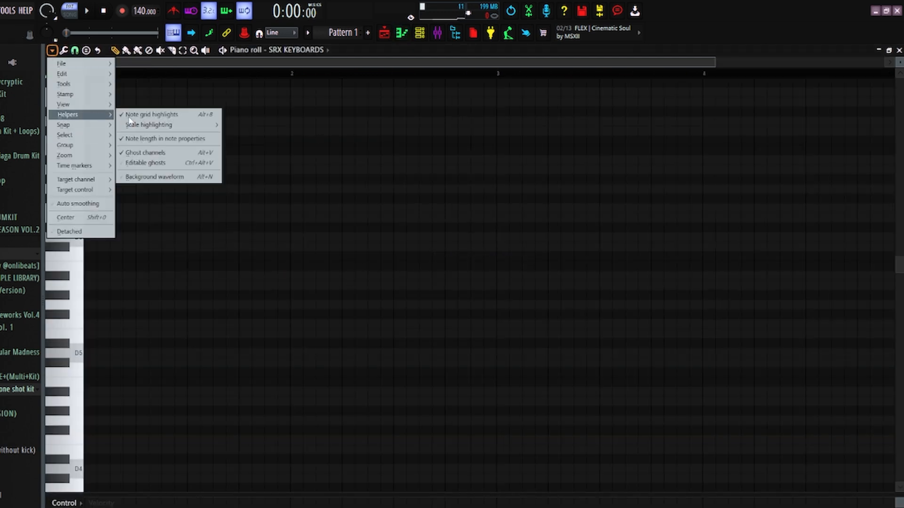
pyautogui.moveTo(149, 124)
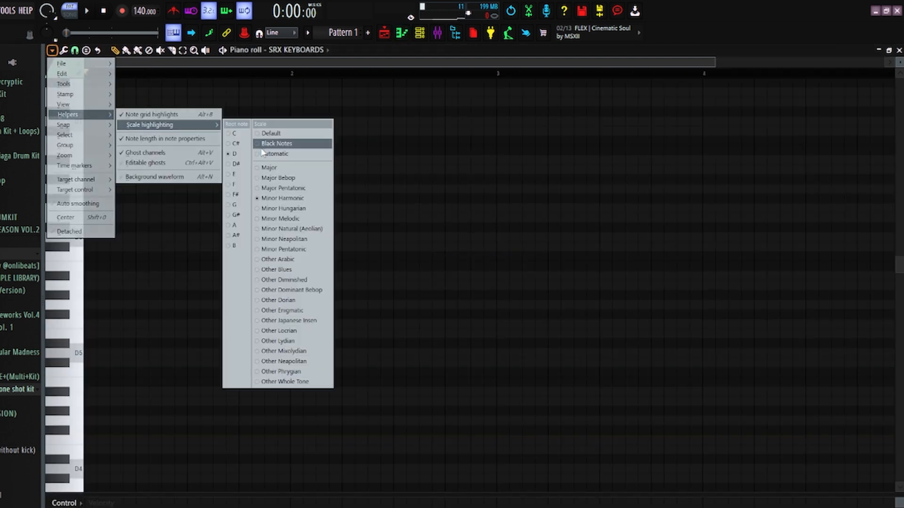
pyautogui.click(236, 217)
# Step: Draw a half-bar chord of G#4, E5, G#5 and C#6 at the start of bar 1, starting C#6 slightly late
pyautogui.click(107, 412)
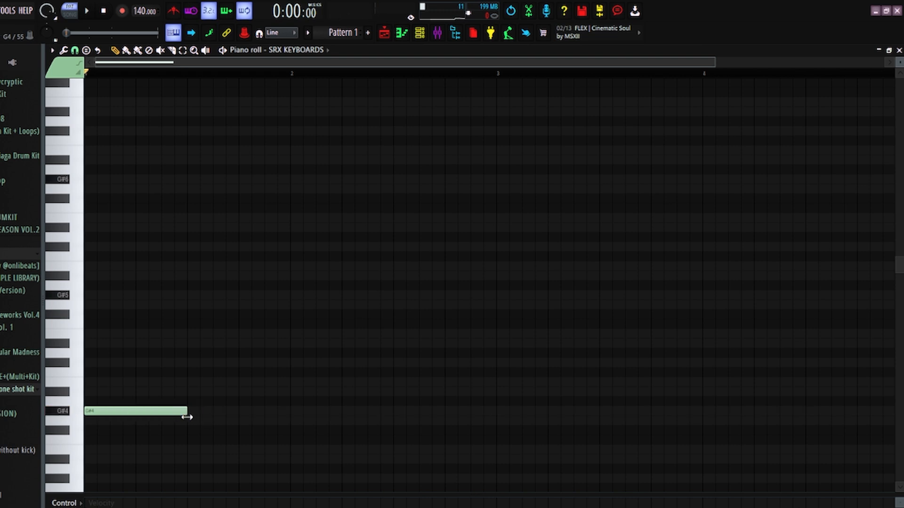
pyautogui.moveTo(81, 386); pyautogui.dragTo(87, 334)
pyautogui.click(91, 296)
pyautogui.click(94, 247)
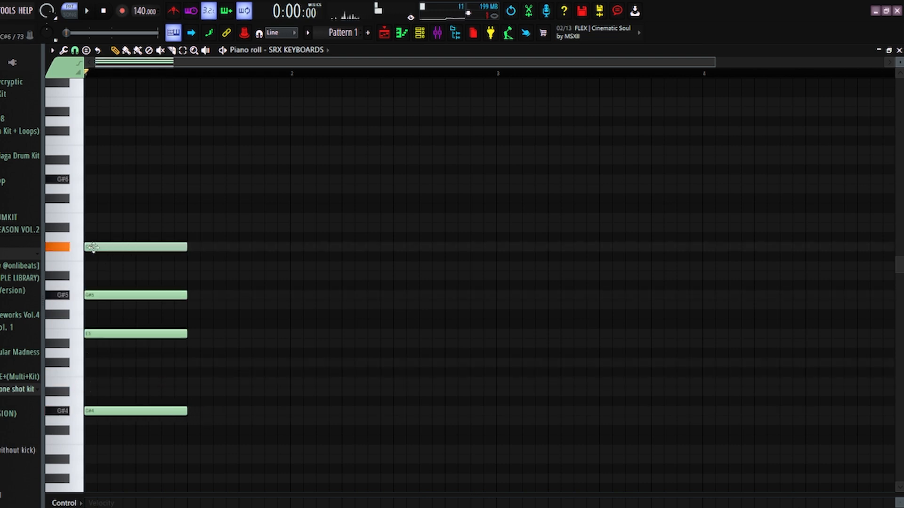
pyautogui.moveTo(105, 248); pyautogui.dragTo(113, 247)
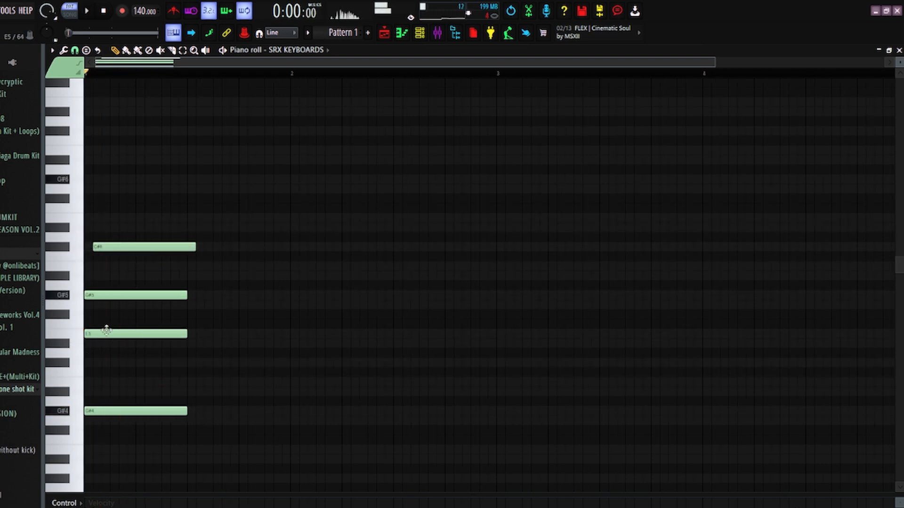
# Step: Route the SRX KEYBOARDS channel to mixer insert 1, lower its fader, and play the first chord in the piano roll
pyautogui.click(427, 32)
pyautogui.click(111, 197)
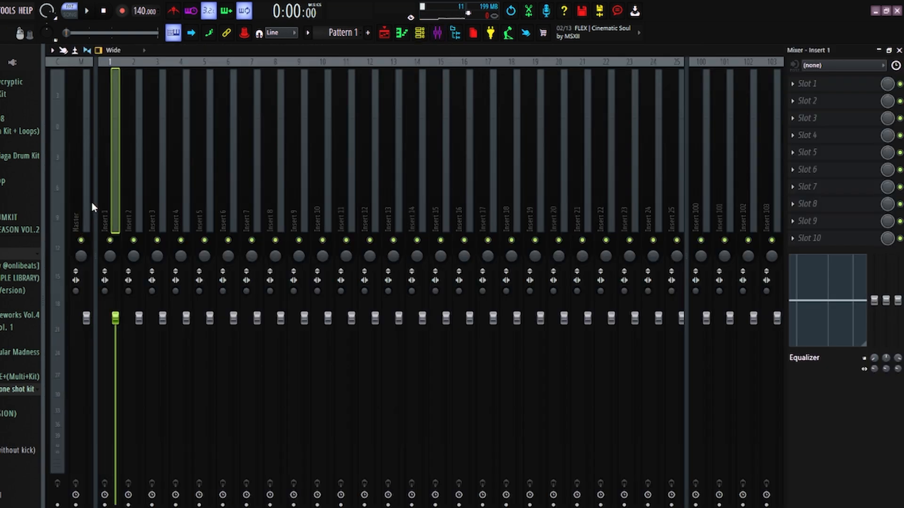
pyautogui.hotkey('ctrl', 'l')
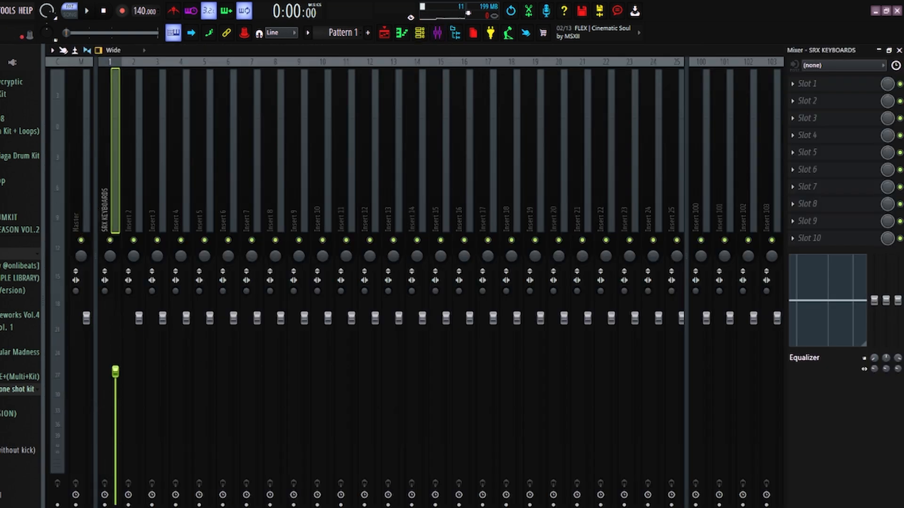
pyautogui.press('F7')
pyautogui.press('space')
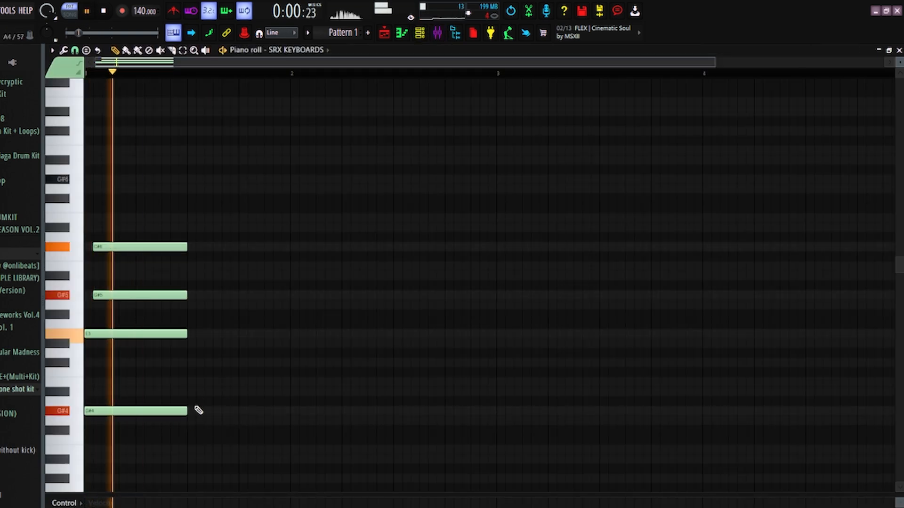
pyautogui.press('space')
# Step: Add a second chord of C#5, E5, G#5 and C#6 with staggered starts in the second half of bar 1 and play it back
pyautogui.click(191, 392)
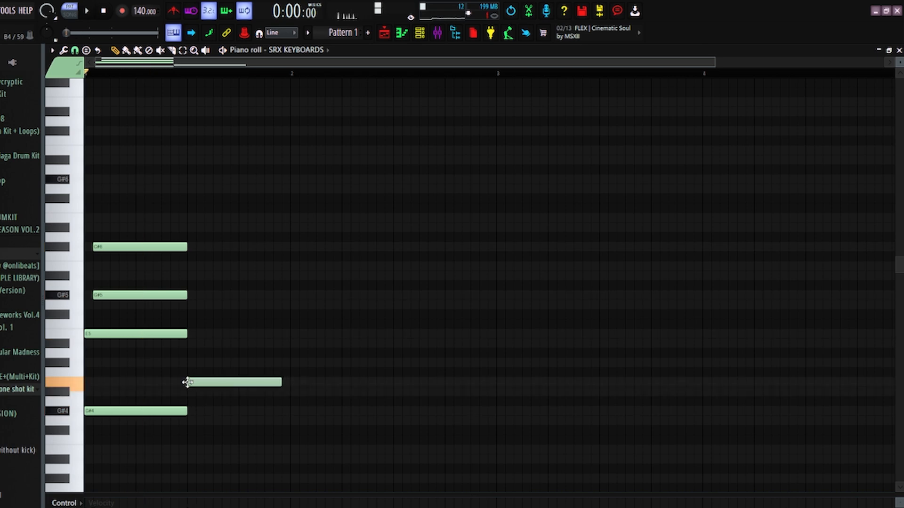
pyautogui.press('space')
pyautogui.press('space')
pyautogui.press('space')
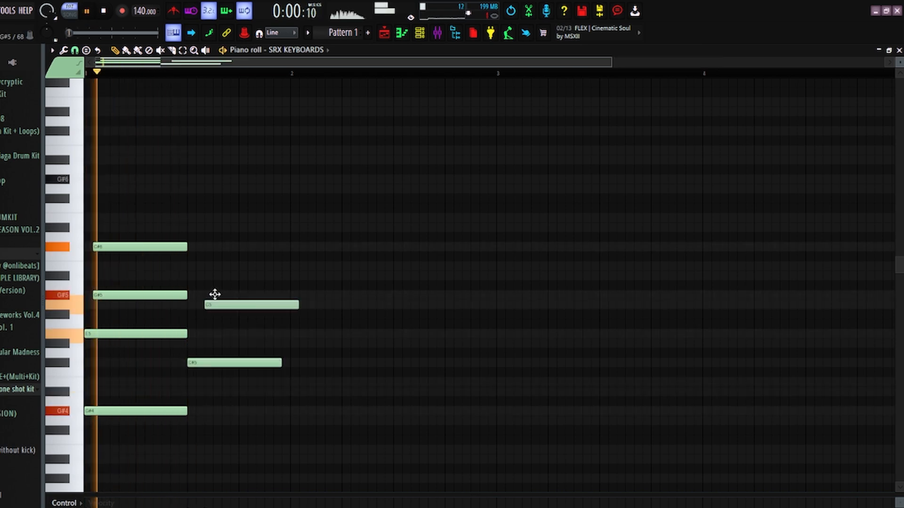
pyautogui.moveTo(213, 296); pyautogui.dragTo(213, 288)
pyautogui.click(209, 264)
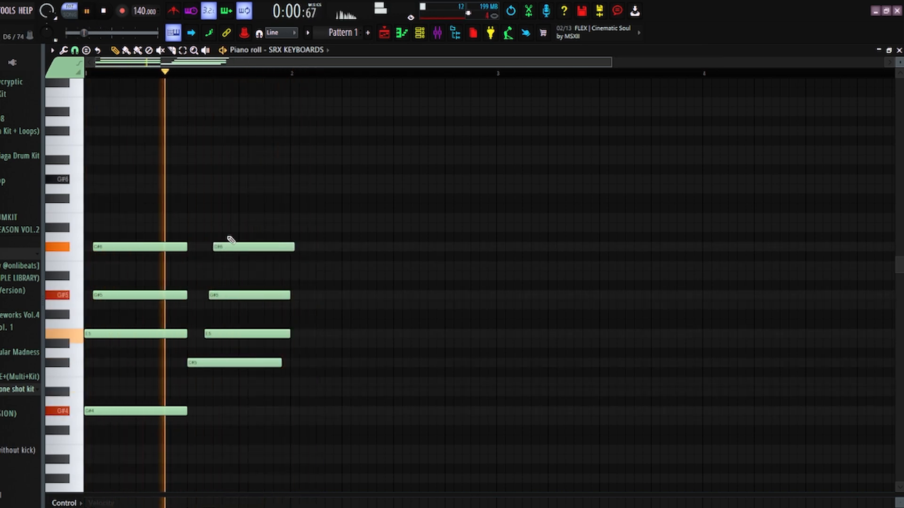
pyautogui.press('space')
pyautogui.press('space')
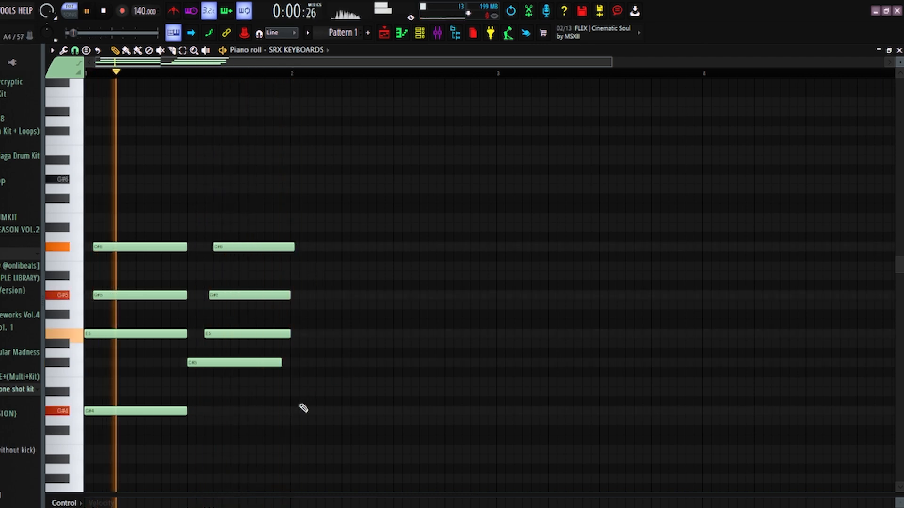
# Step: Add a third chord of G4, B4, D#5 and G5 with staggered starts from bar 2, trimming the end of G5
pyautogui.click(292, 391)
pyautogui.press('space')
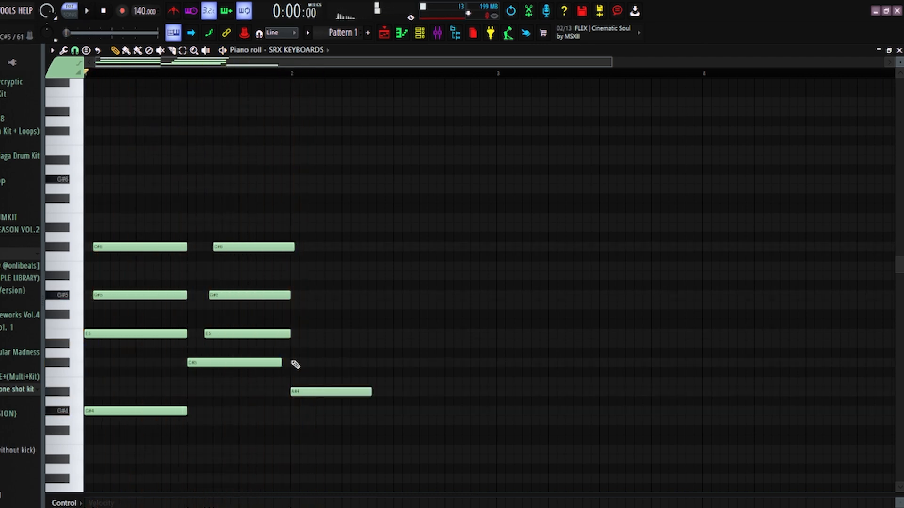
pyautogui.moveTo(298, 394); pyautogui.dragTo(300, 418)
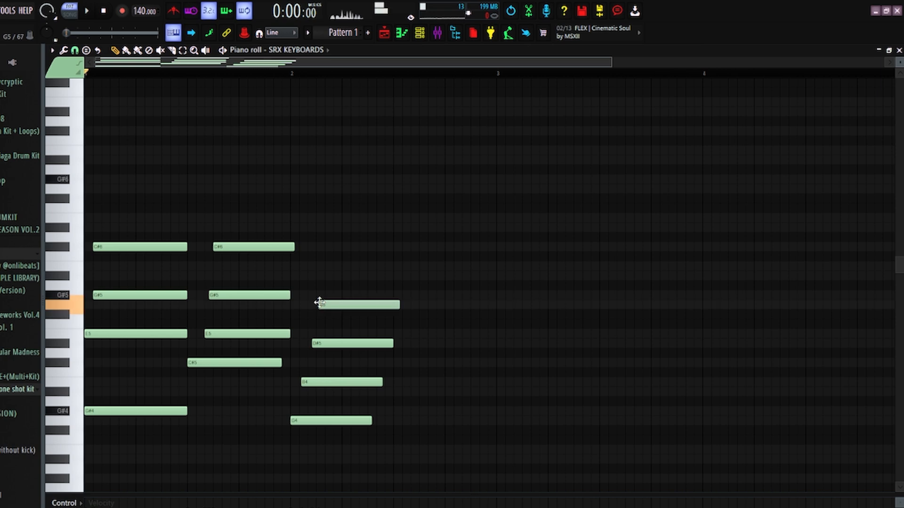
pyautogui.press('space')
pyautogui.moveTo(398, 304); pyautogui.dragTo(395, 305)
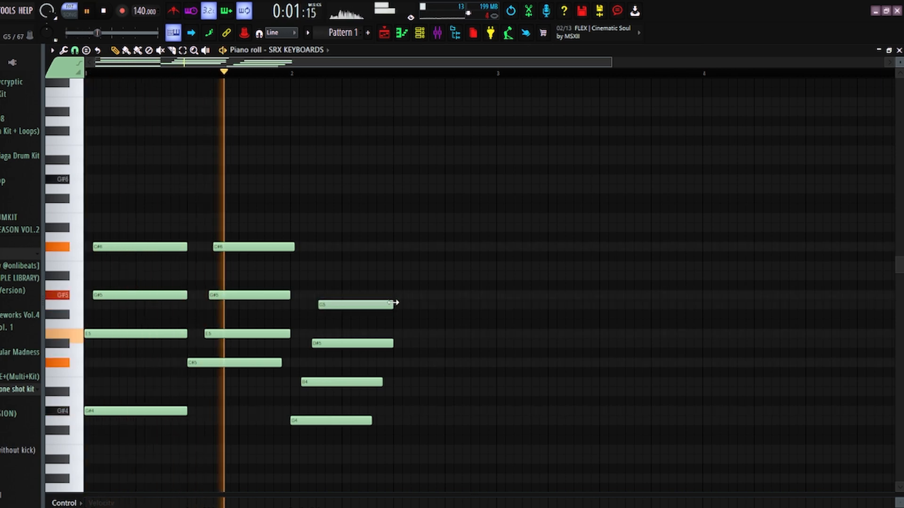
pyautogui.press('space')
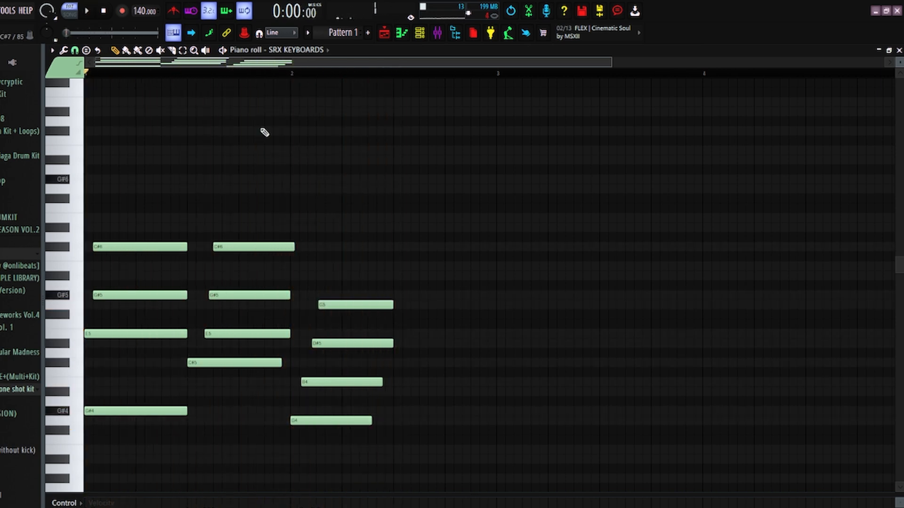
# Step: Lengthen all four notes of the third chord to about three quarters of the way through bar 2
pyautogui.moveTo(435, 452); pyautogui.dragTo(330, 301)
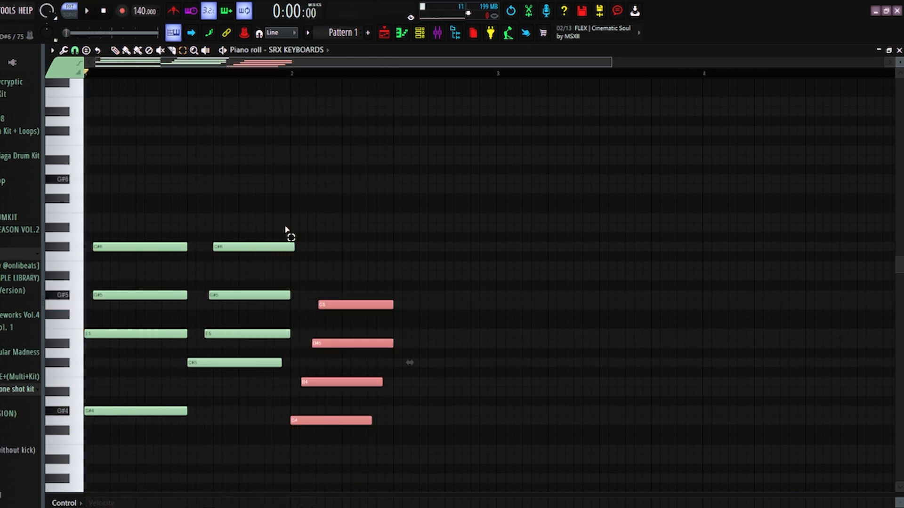
pyautogui.press('space')
pyautogui.press('space')
pyautogui.moveTo(370, 423); pyautogui.dragTo(482, 426)
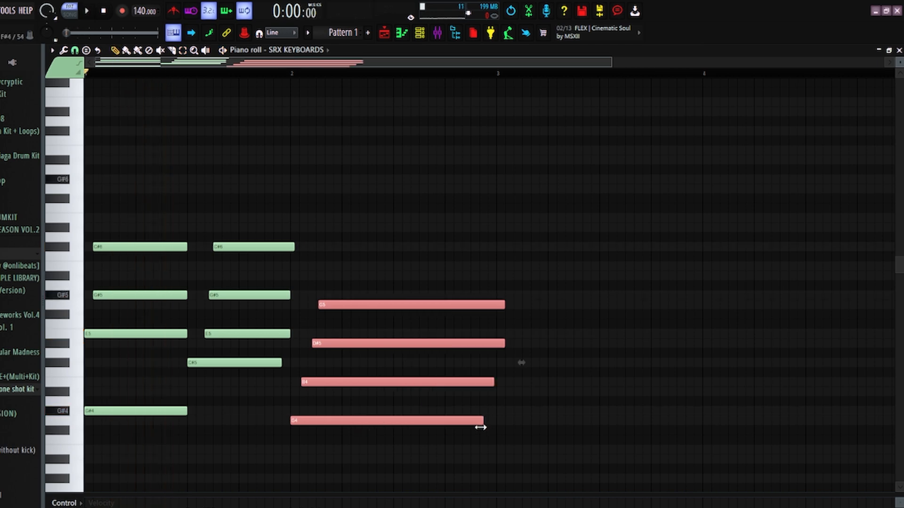
pyautogui.press('space')
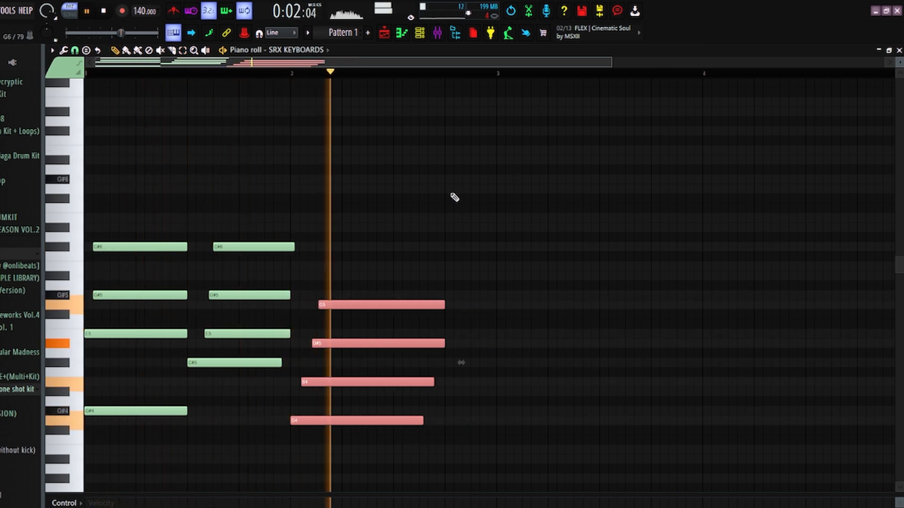
# Step: Add a descending run of short notes C#7, B6, A#6, G#6, G6, E6, D#6 and B5 towards the end of bar 2
pyautogui.click(448, 163)
pyautogui.moveTo(520, 158); pyautogui.dragTo(447, 174)
pyautogui.press('space')
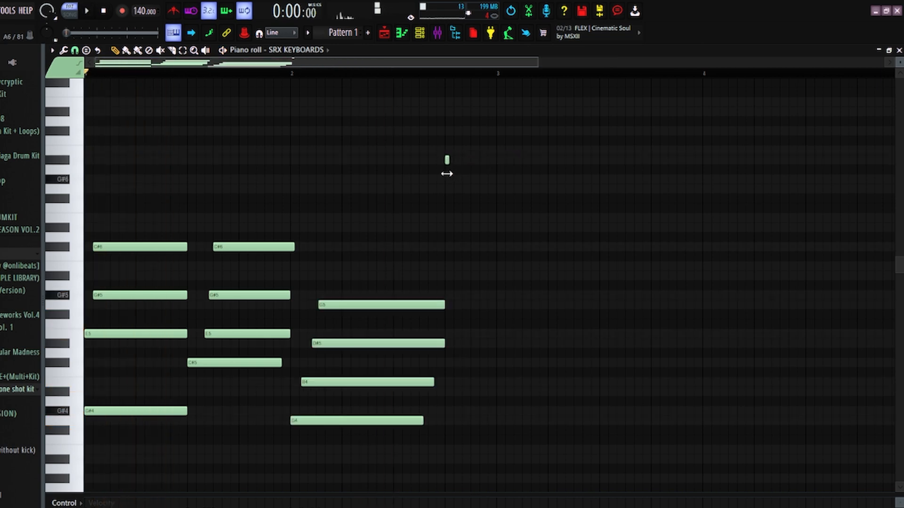
pyautogui.press('space')
pyautogui.click(455, 179)
pyautogui.click(464, 189)
pyautogui.click(473, 217)
pyautogui.click(481, 227)
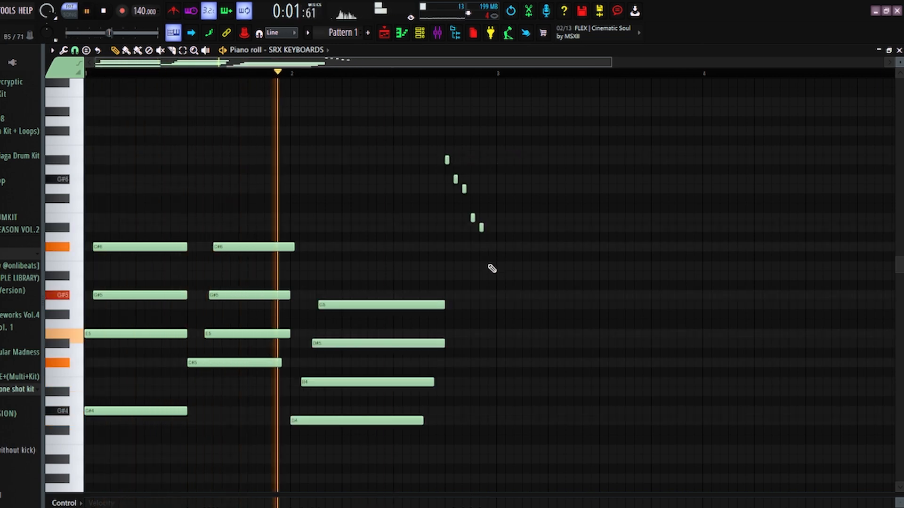
pyautogui.click(489, 266)
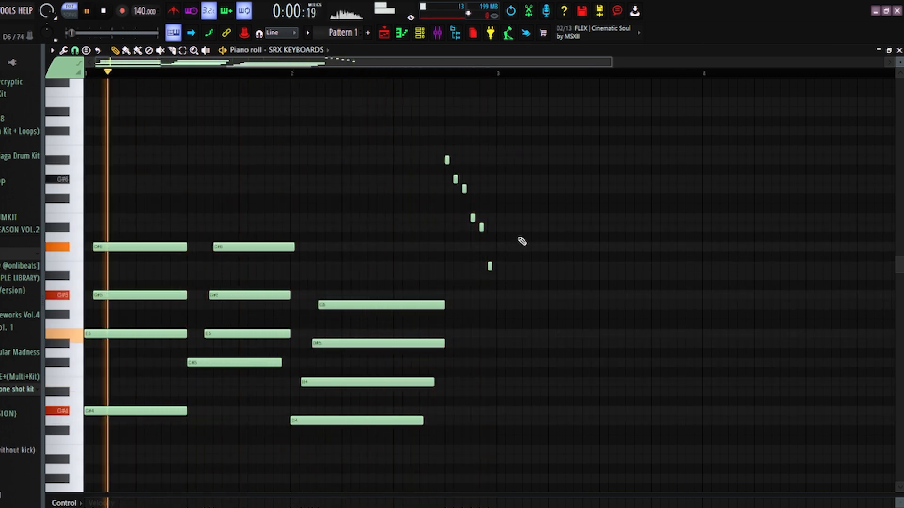
pyautogui.press('space')
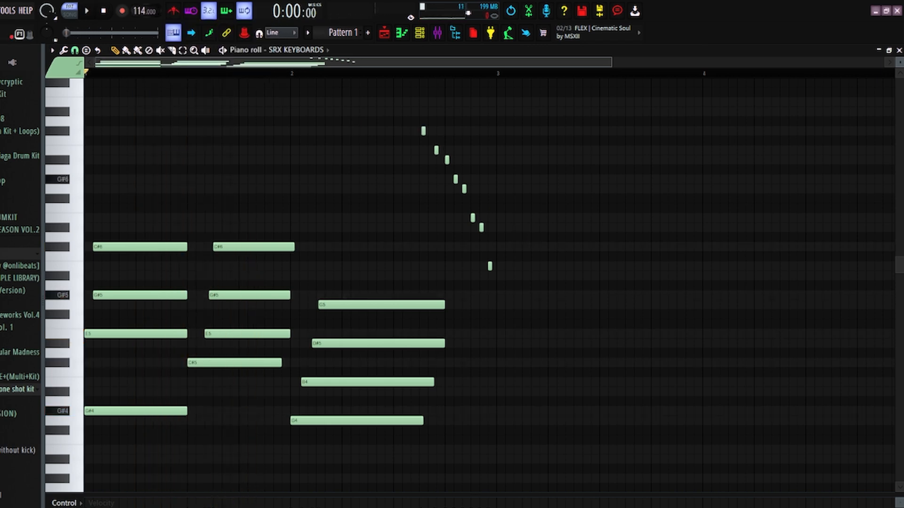
# Step: Set the tempo to 85 BPM and place two back-to-back Pattern 1 clips on Track 1 of the playlist
pyautogui.press('space')
pyautogui.press('space')
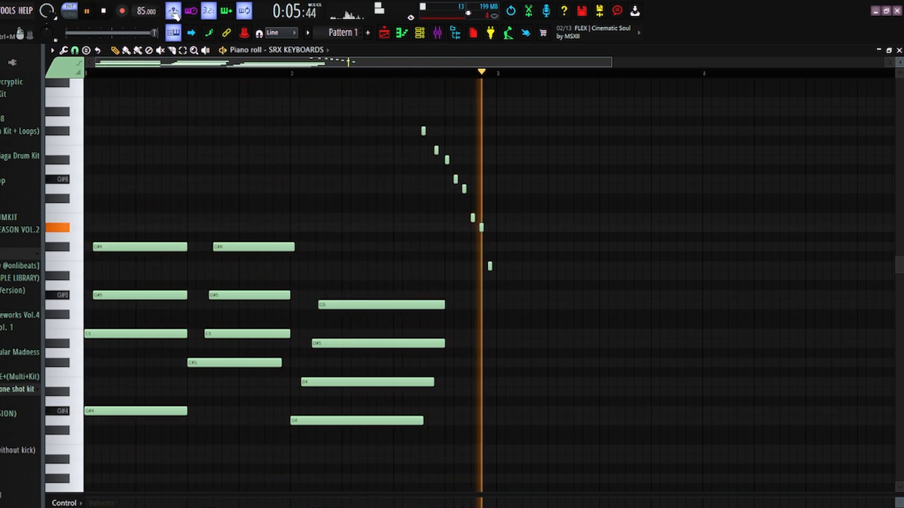
pyautogui.click(390, 34)
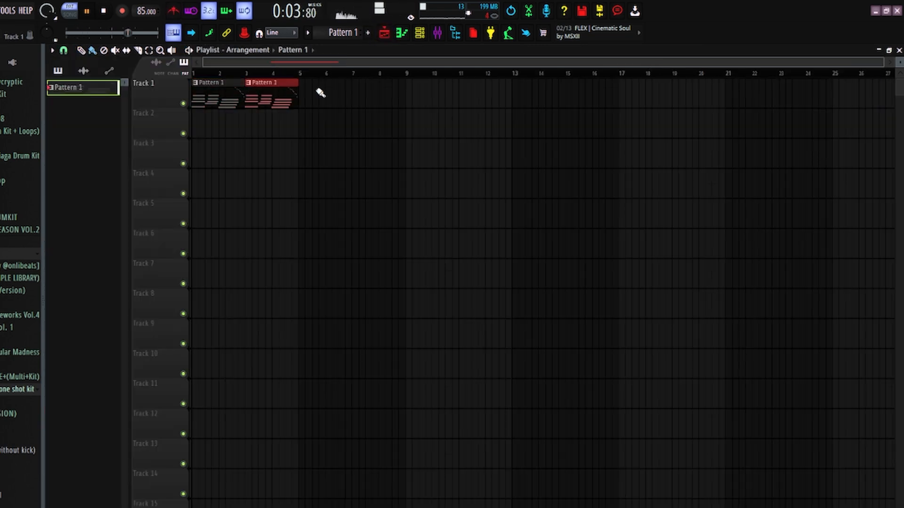
# Step: Transpose all Pattern 1 notes up one semitone, play them back, and return to the playlist
pyautogui.doubleClick(216, 98)
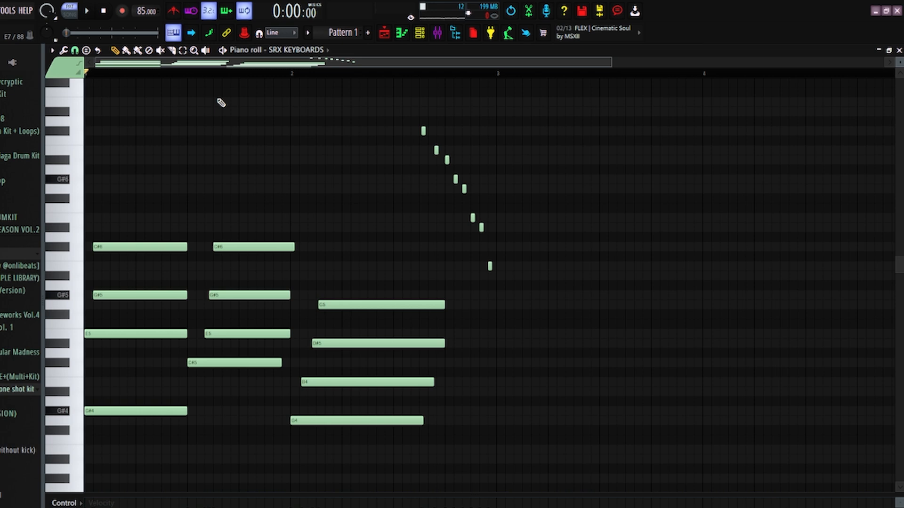
pyautogui.hotkey('ctrl', 'a')
pyautogui.press('Up')
pyautogui.press('space')
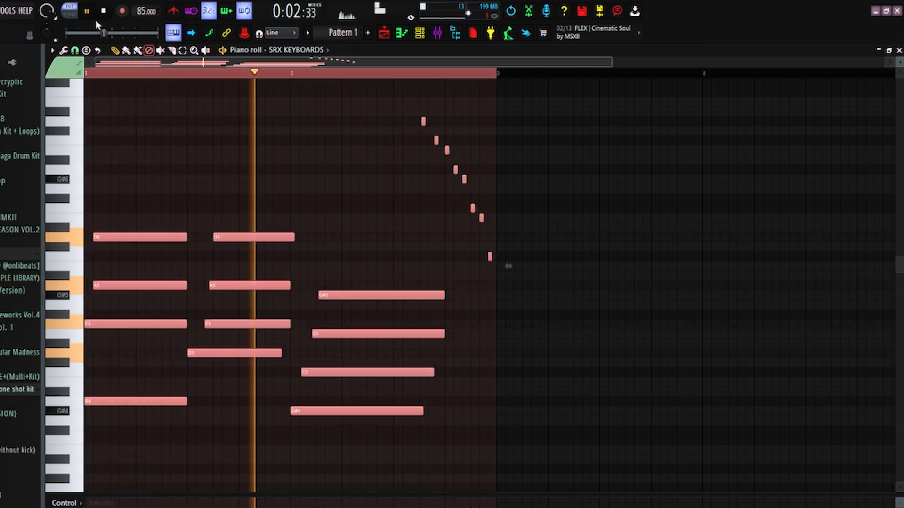
pyautogui.click(383, 34)
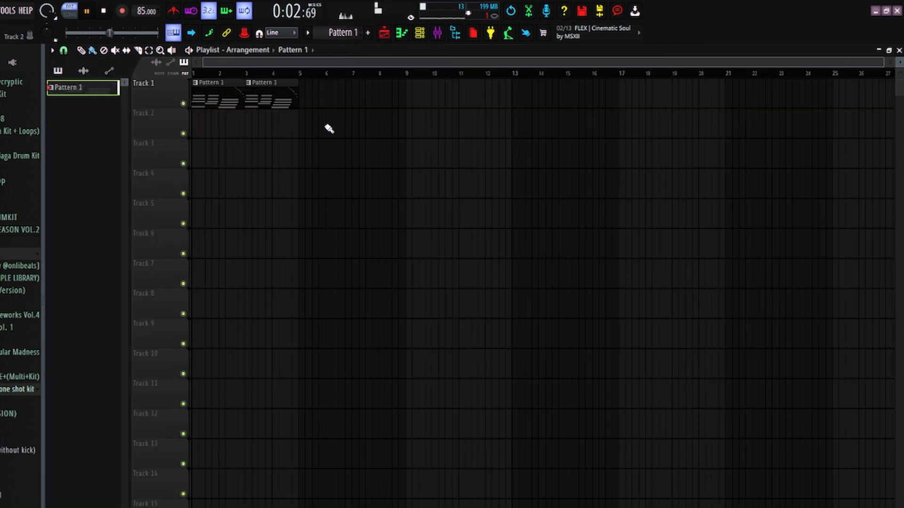
# Step: Make the second Pattern 1 clip unique as Pattern 2 and turn its closing run of short notes into an ascending one
pyautogui.click(249, 82)
pyautogui.click(271, 155)
pyautogui.press('F7')
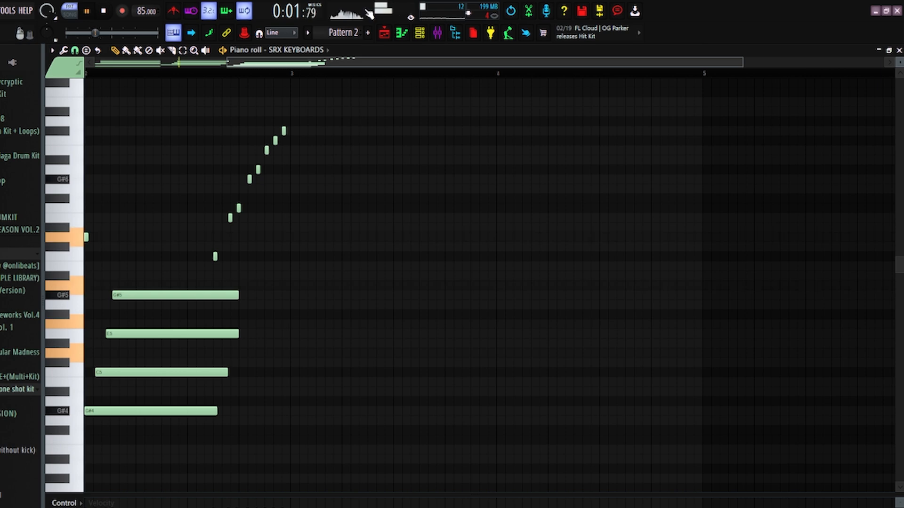
pyautogui.press('space')
pyautogui.click(384, 33)
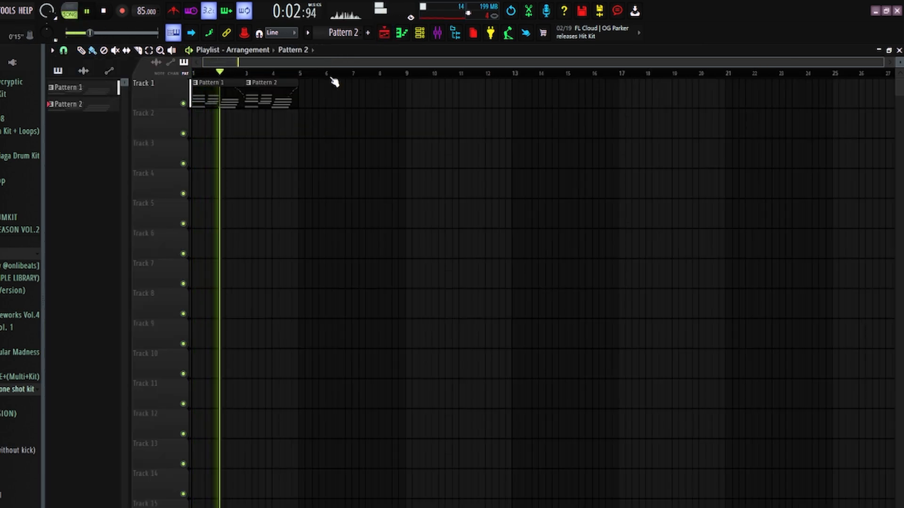
# Step: Create an empty Pattern 3 and place its clip at the start of Track 2
pyautogui.scroll(-1, 351, 33)
pyautogui.moveTo(343, 32); pyautogui.dragTo(100, 123)
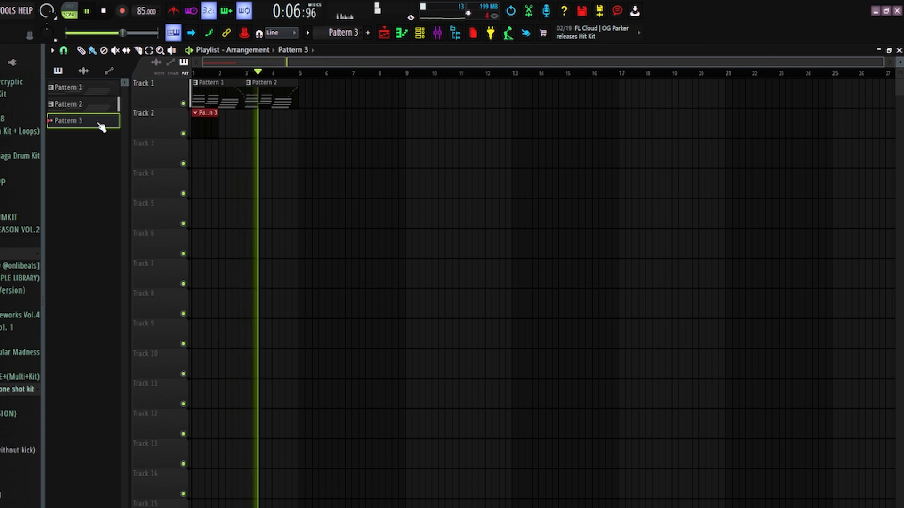
# Step: Add SRX Orchestra as a new channel and load the PR-C patch 042 Victoriana 2
pyautogui.click(419, 32)
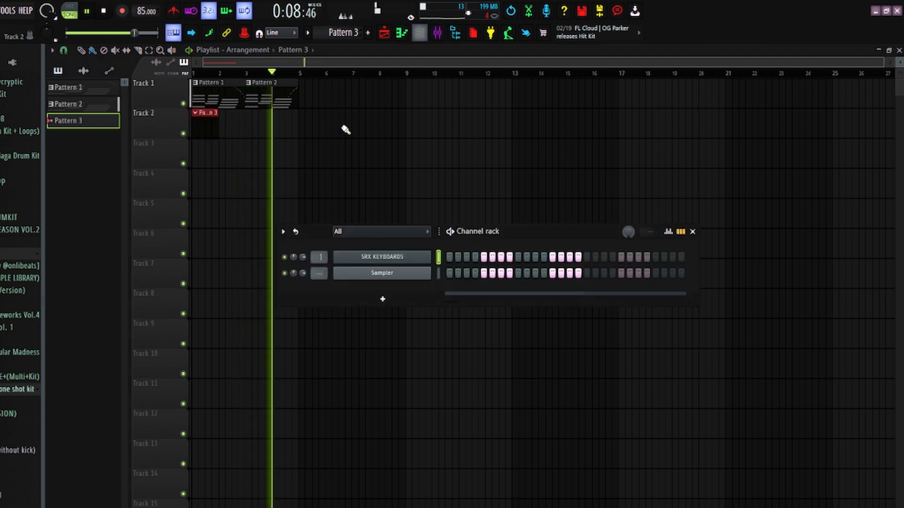
pyautogui.rightClick(391, 262)
pyautogui.click(185, 236)
pyautogui.moveTo(218, 325)
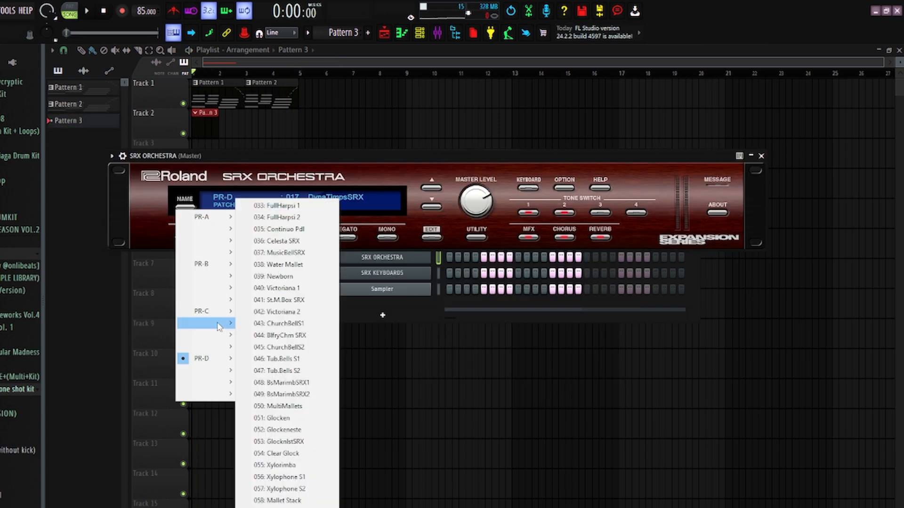
pyautogui.click(273, 313)
# Step: Route SRX Orchestra to mixer track 2 and lower that track's fader
pyautogui.click(421, 35)
pyautogui.rightClick(403, 260)
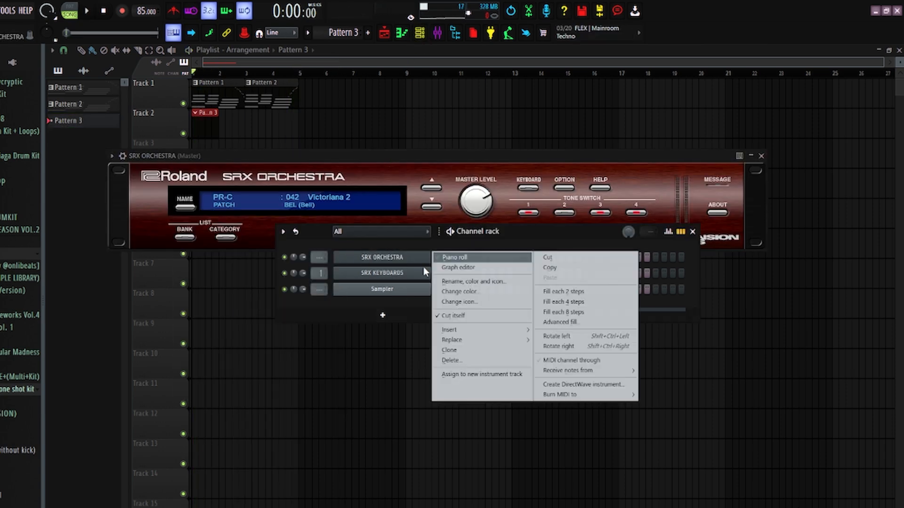
pyautogui.click(410, 263)
pyautogui.click(401, 258)
pyautogui.click(399, 257)
pyautogui.click(123, 156)
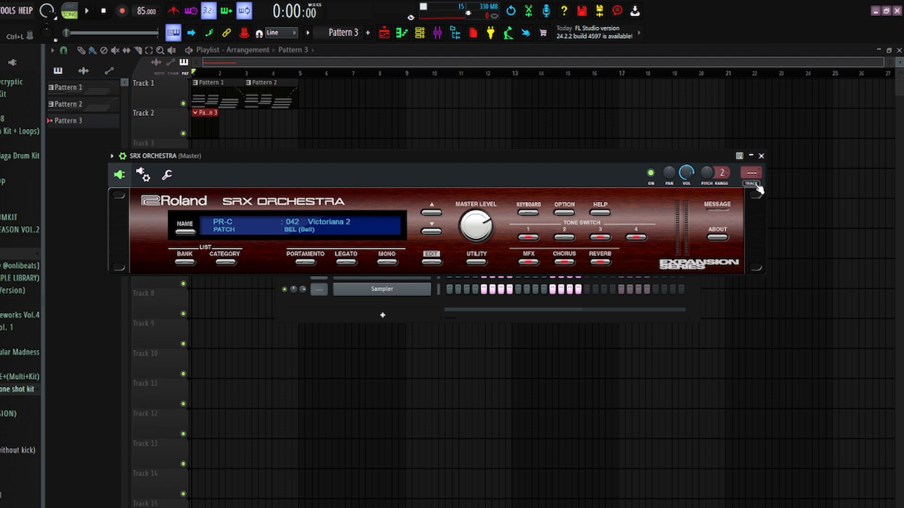
pyautogui.rightClick(754, 186)
pyautogui.click(737, 198)
# Step: Write a sparse five-note SRX Orchestra melody starting E6, F6, E6 in Pattern 3 and add a second clip at bar 3 of Track 2
pyautogui.press('F6')
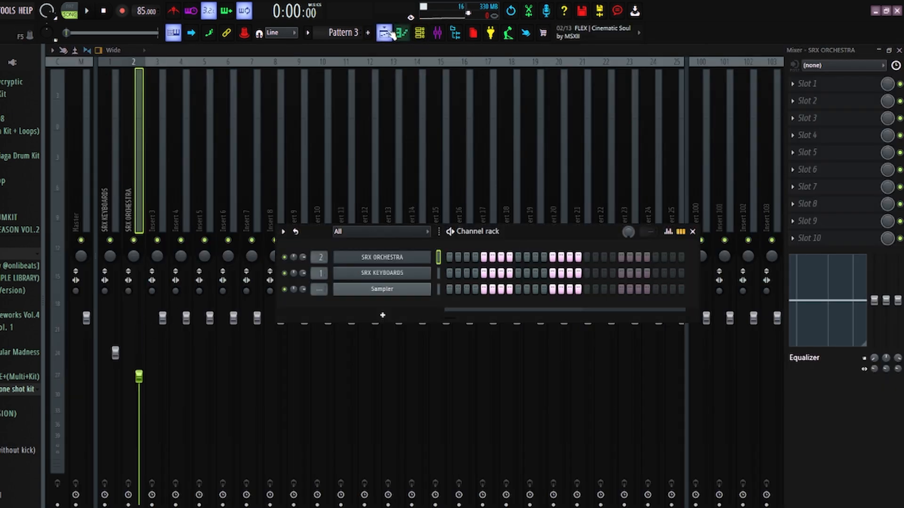
pyautogui.click(391, 33)
pyautogui.click(198, 113)
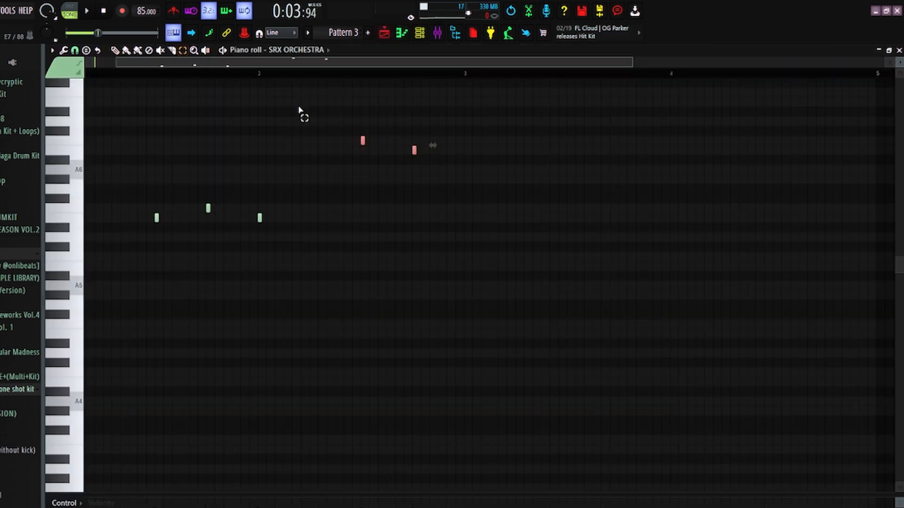
pyautogui.press('space')
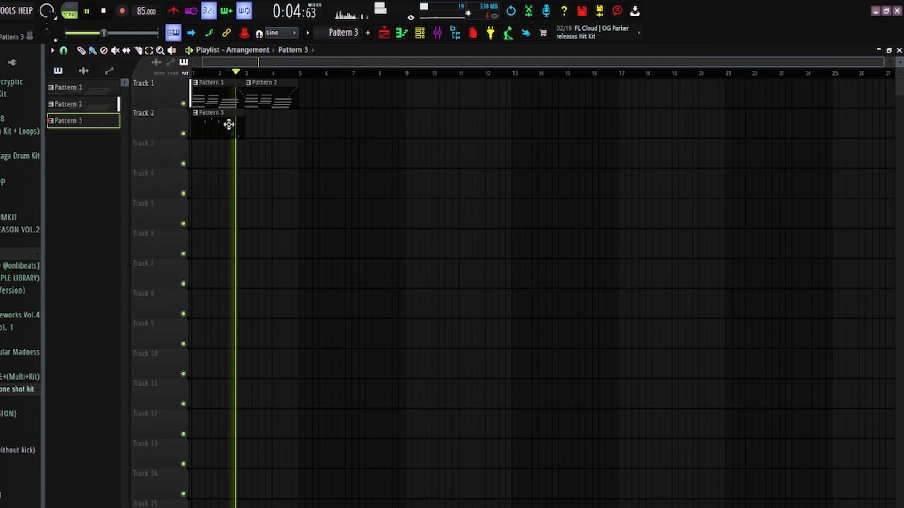
pyautogui.click(248, 118)
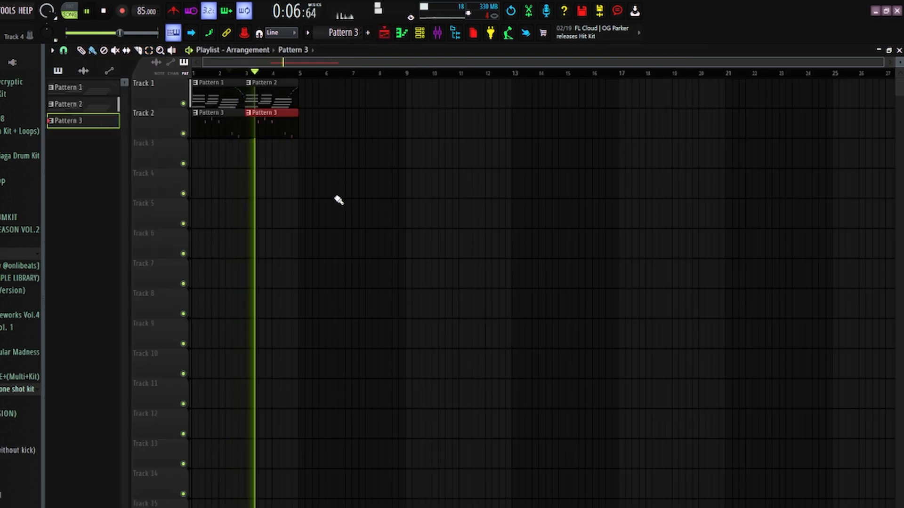
# Step: Switch SRX Orchestra to patch 051 Glocken during playback and lower its mixer fader slightly
pyautogui.click(437, 32)
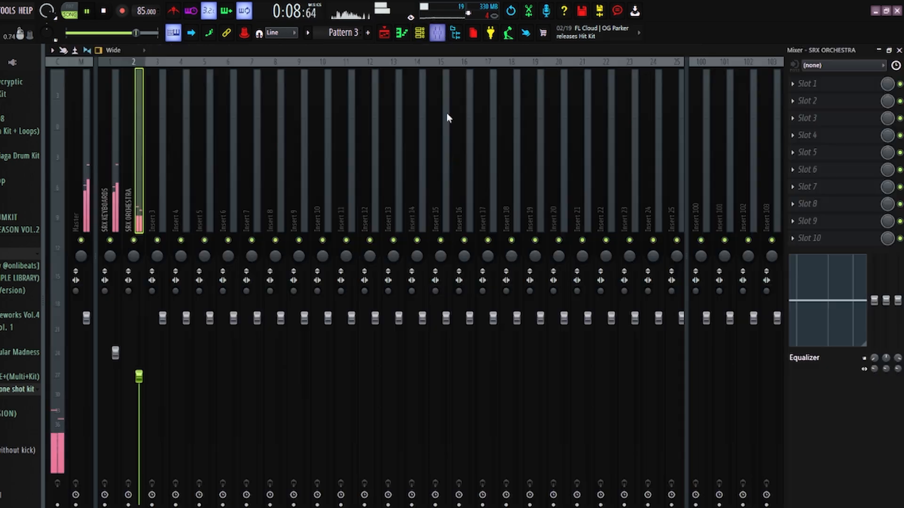
pyautogui.click(420, 33)
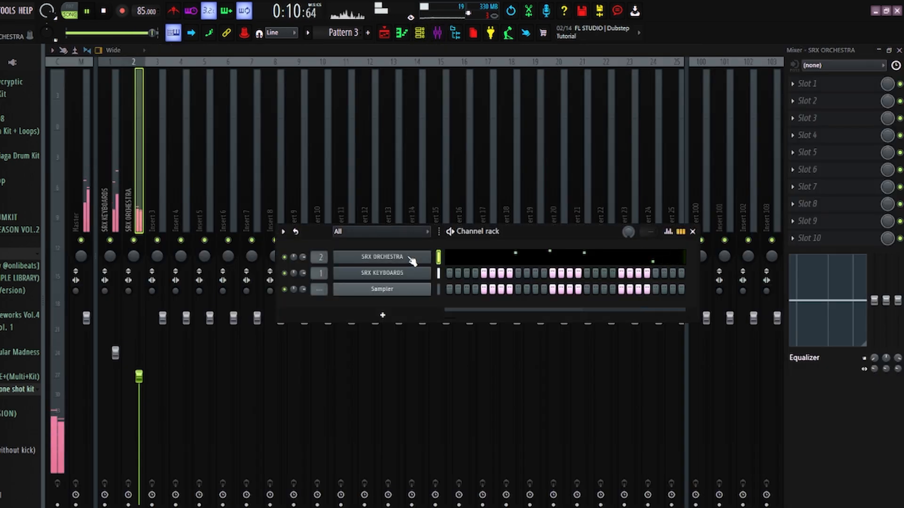
pyautogui.click(410, 258)
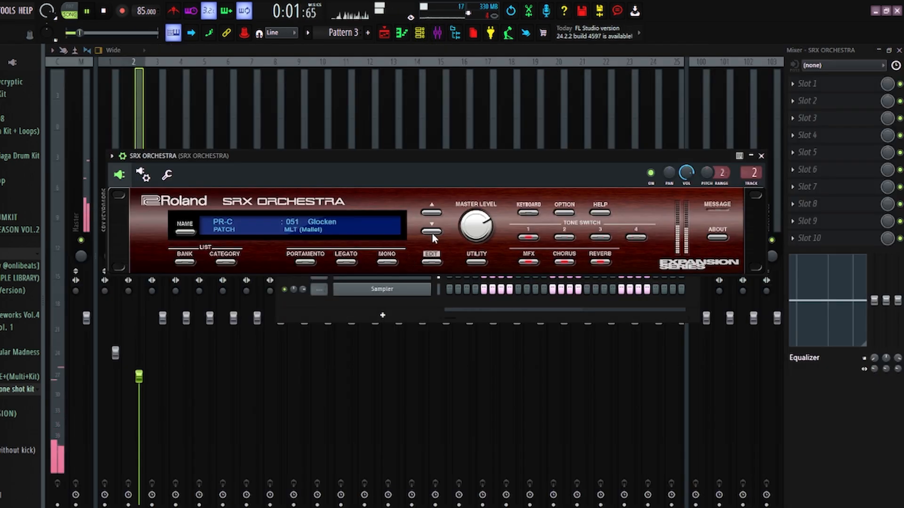
pyautogui.click(131, 382)
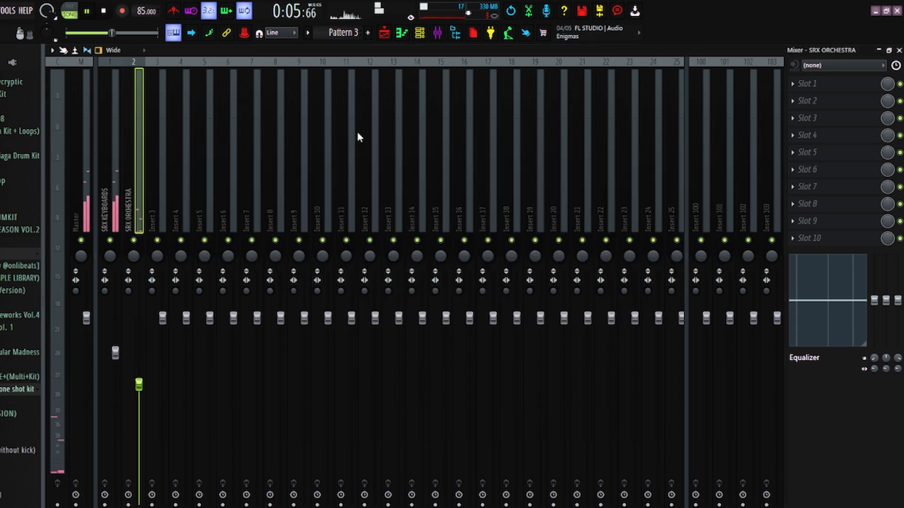
# Step: Place an OLDKICK note at the start of a new Pattern 4, move it to D5, and audition it
pyautogui.click(385, 35)
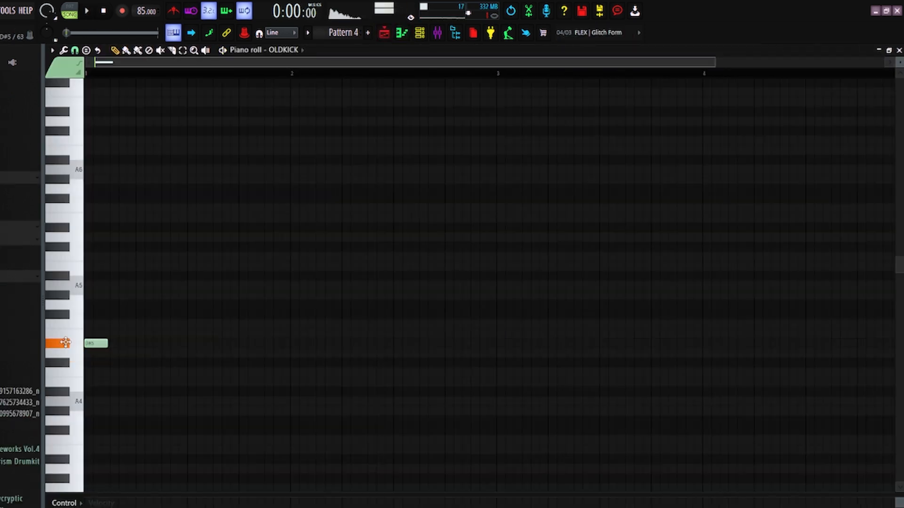
pyautogui.moveTo(66, 352); pyautogui.dragTo(70, 353)
pyautogui.press('space')
pyautogui.press('space')
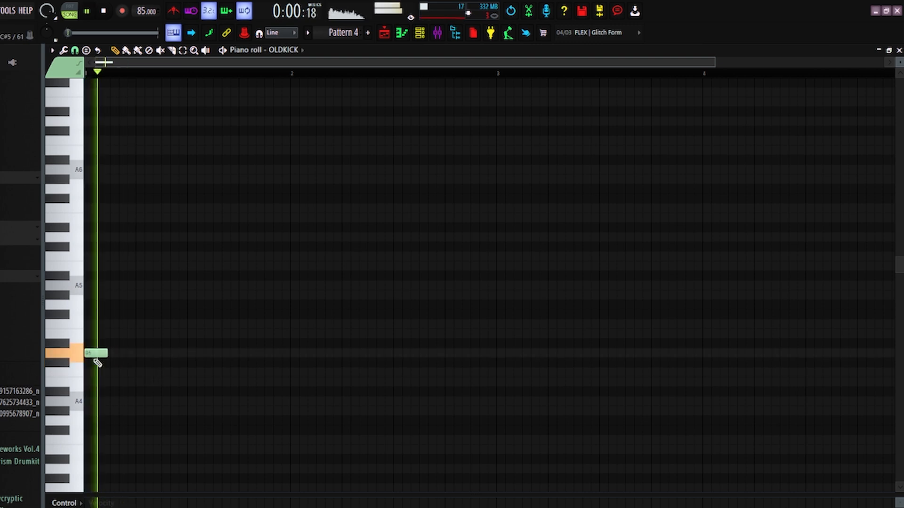
pyautogui.press('space')
pyautogui.press('space')
pyautogui.press('space')
# Step: Load the FRT_SNR_1 snare as a new channel and lower its volume
pyautogui.click(455, 336)
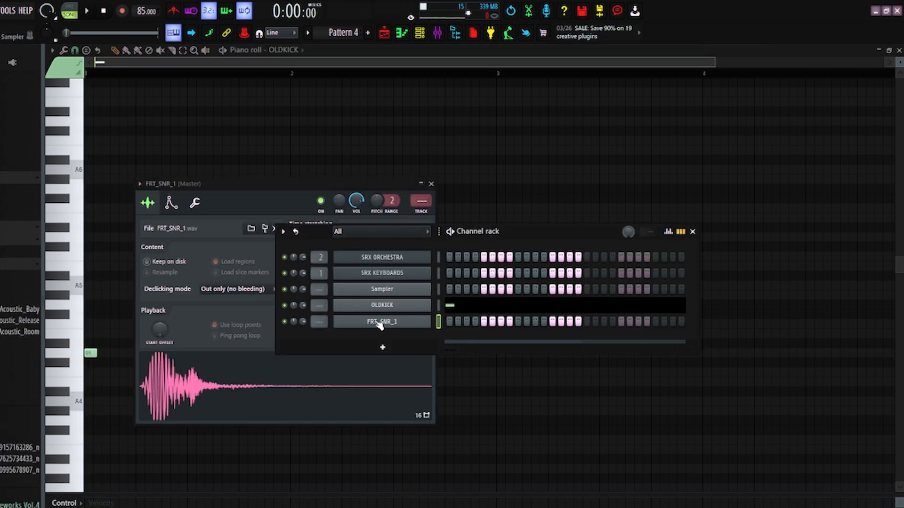
pyautogui.rightClick(377, 321)
pyautogui.moveTo(356, 201); pyautogui.dragTo(356, 212)
pyautogui.click(510, 354)
# Step: Add D5 snare notes on beats 2 and 4 of both bars and place two back-to-back Pattern 4 clips on Track 3
pyautogui.rightClick(395, 322)
pyautogui.click(453, 322)
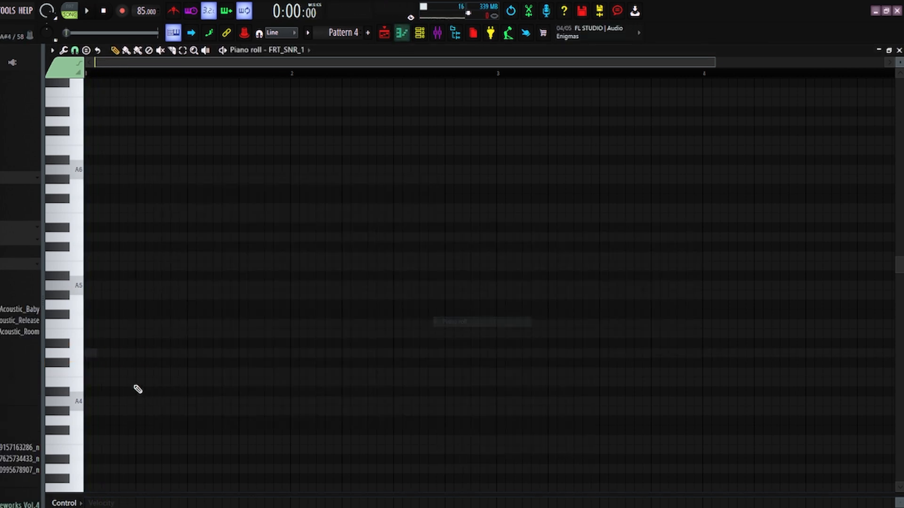
pyautogui.press('space')
pyautogui.click(243, 354)
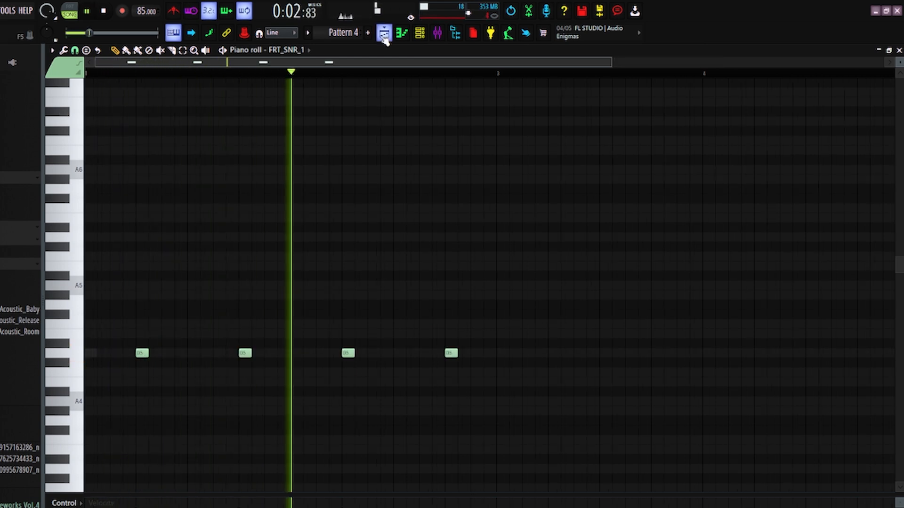
pyautogui.press('F5')
pyautogui.click(254, 154)
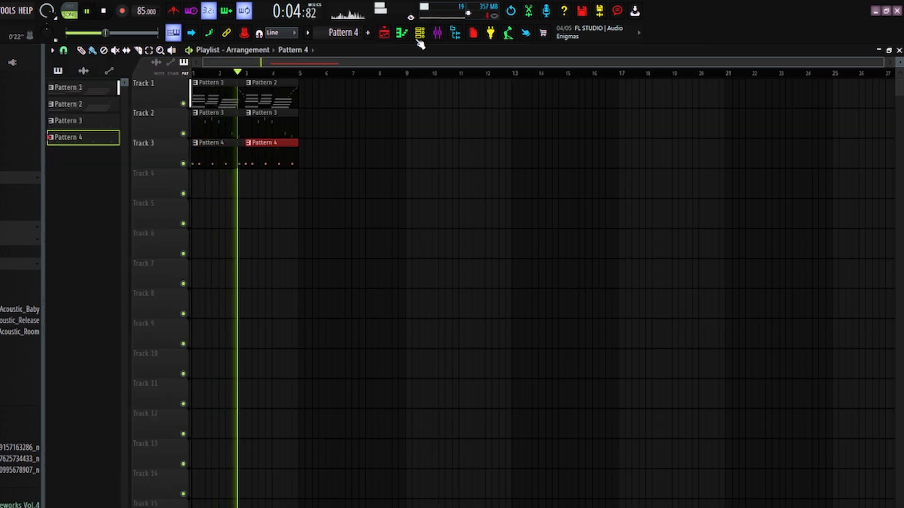
# Step: Add OLDKICK notes at the start, beat 3 and the following half beat of bar 2, and transpose all kicks to C5
pyautogui.press('F6')
pyautogui.click(464, 312)
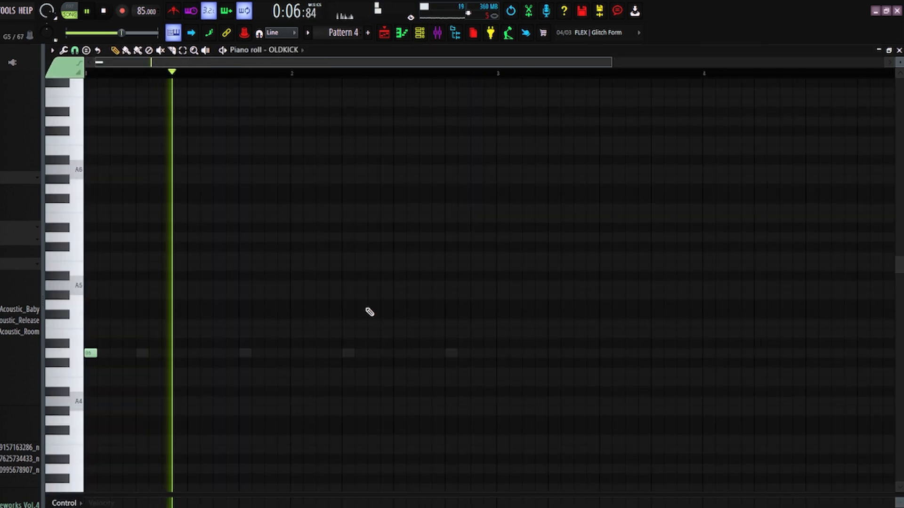
pyautogui.click(395, 354)
pyautogui.click(421, 352)
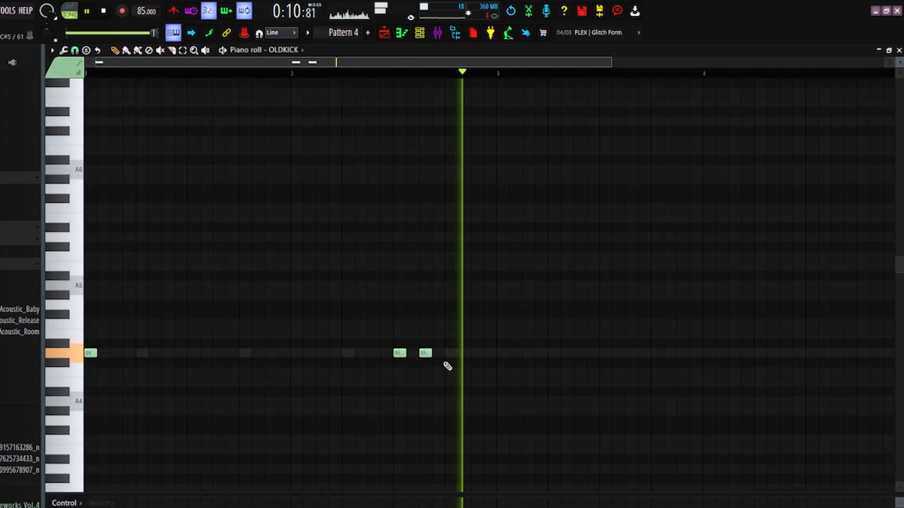
pyautogui.press('space')
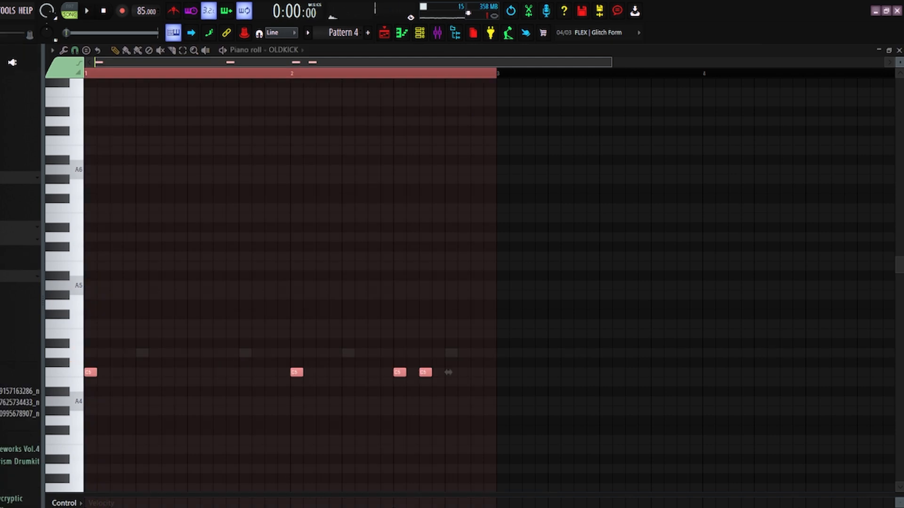
pyautogui.press('space')
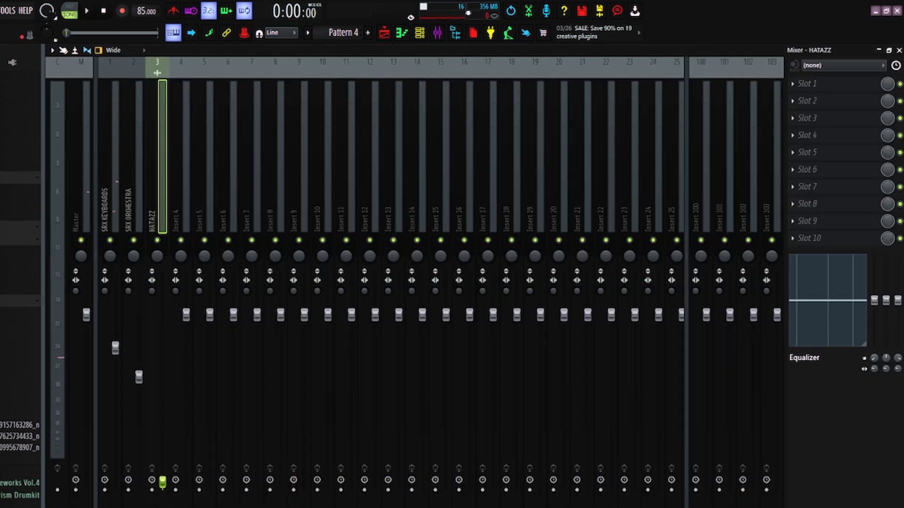
# Step: Place two back-to-back HATAZZ clips on Track 4 and reverse the sample
pyautogui.click(400, 32)
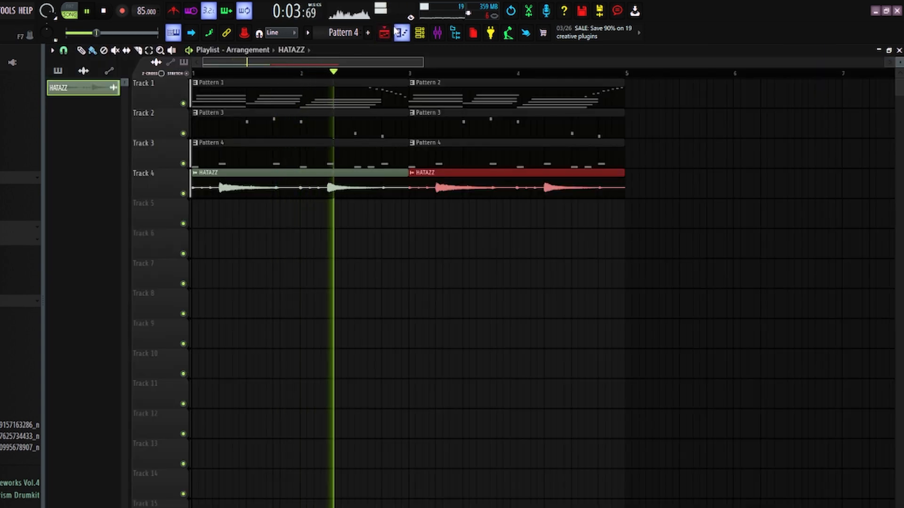
pyautogui.click(384, 33)
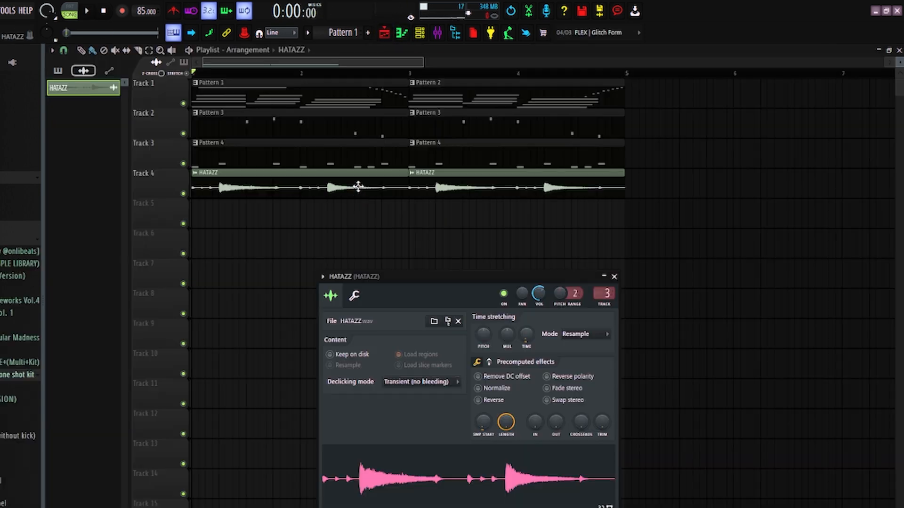
pyautogui.moveTo(487, 416); pyautogui.dragTo(487, 404)
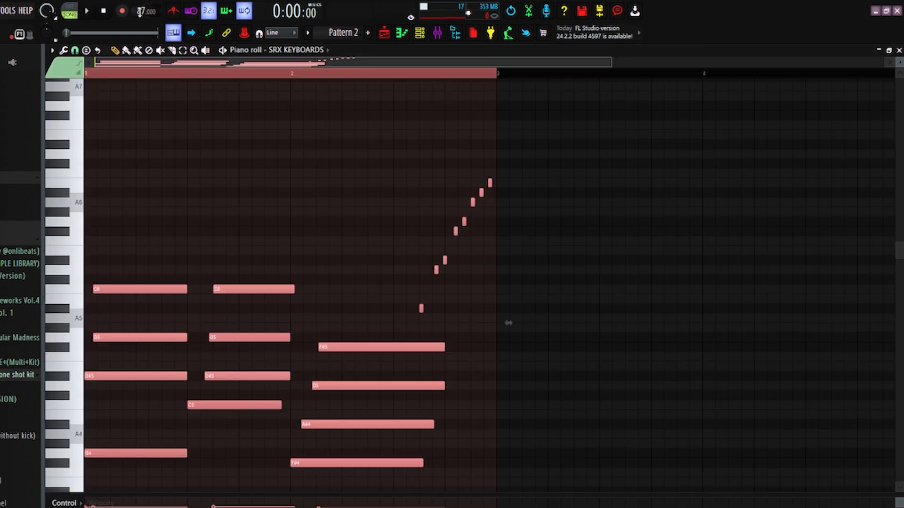
# Step: Transpose all Pattern 2 notes down two semitones and play the arrangement back
pyautogui.click(393, 38)
pyautogui.press('space')
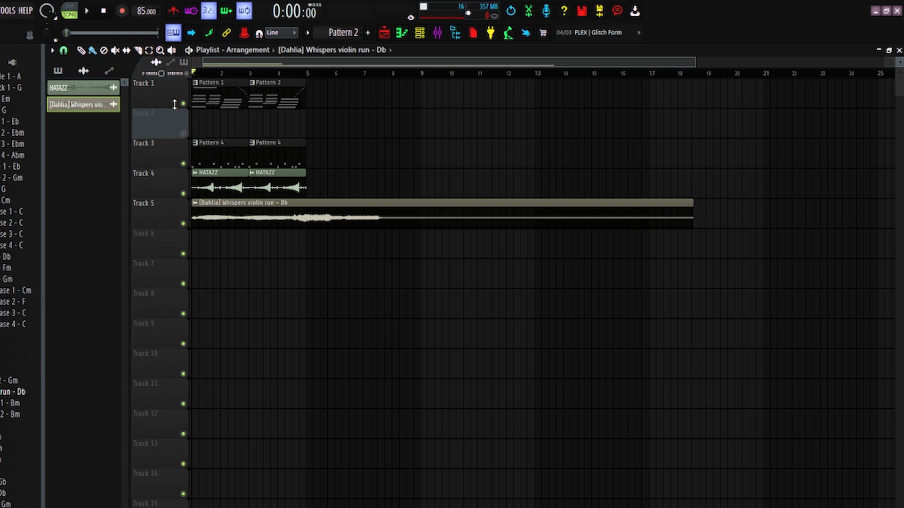
# Step: Time-stretch the [Dahlia] Whispers violin run on Track 5 so its audible part ends at bar 5, using Stretch mode
pyautogui.doubleClick(361, 211)
pyautogui.moveTo(241, 102); pyautogui.dragTo(750, 204)
pyautogui.moveTo(767, 260); pyautogui.dragTo(766, 244)
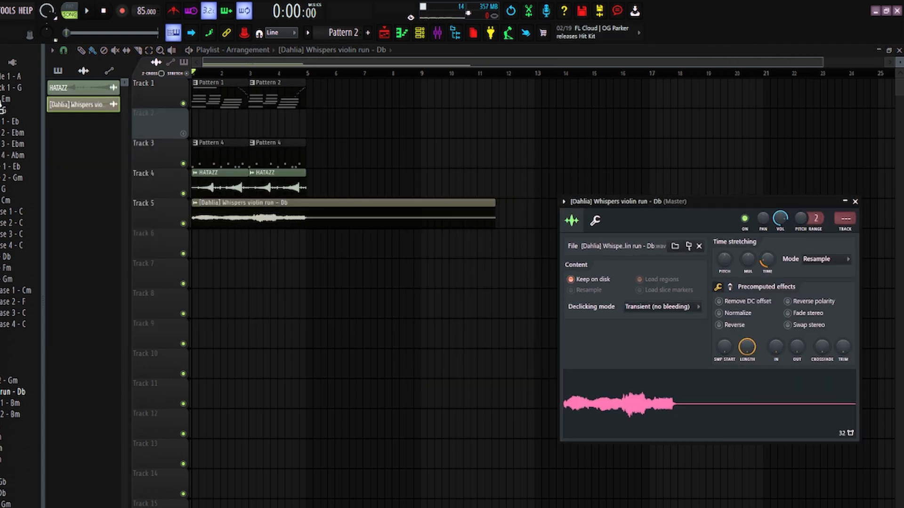
pyautogui.click(822, 258)
pyautogui.click(822, 284)
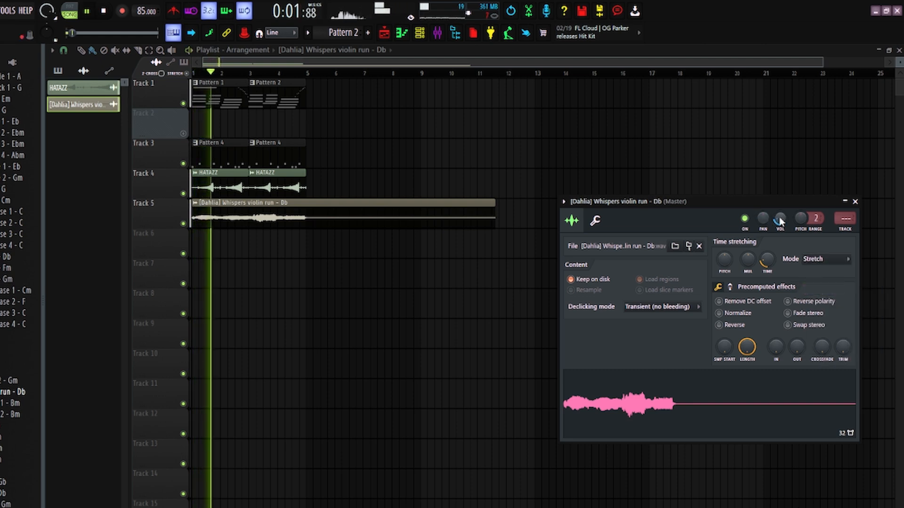
# Step: Slice the violin run clip at bar 5 and delete the remainder
pyautogui.click(138, 50)
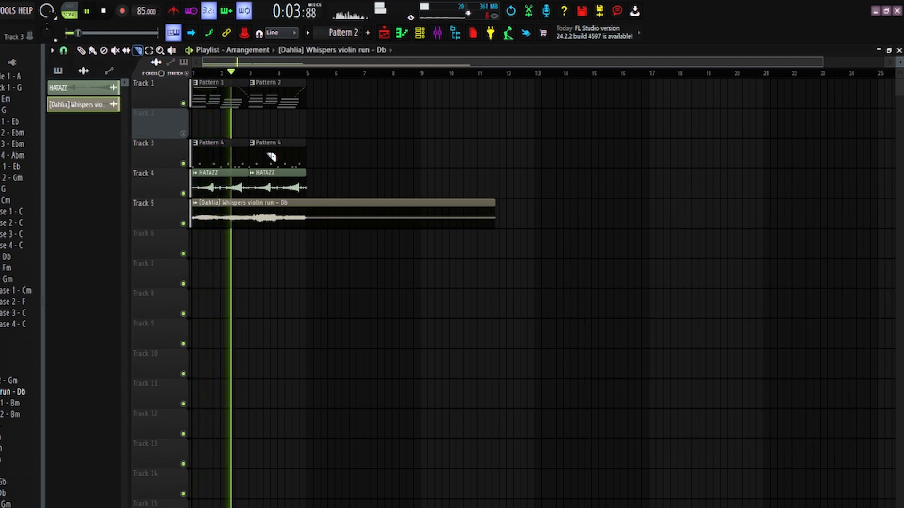
pyautogui.moveTo(307, 204); pyautogui.dragTo(309, 259)
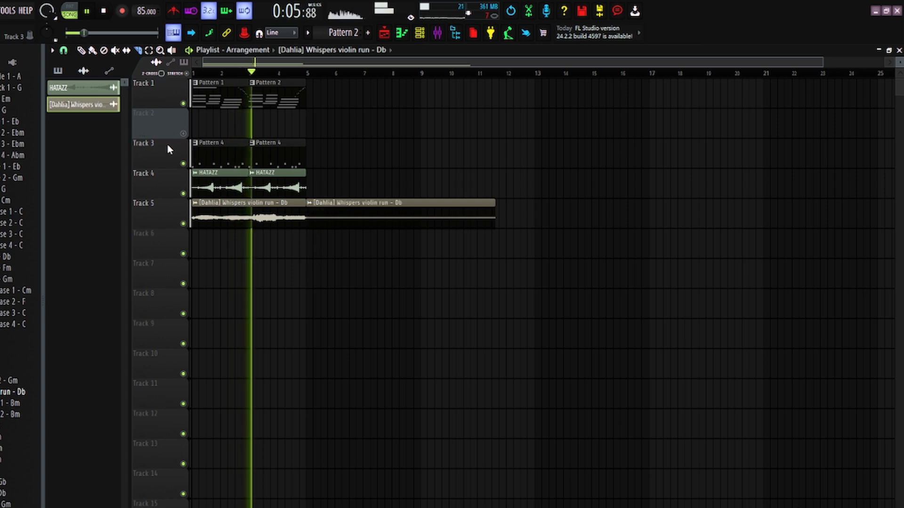
pyautogui.rightClick(377, 226)
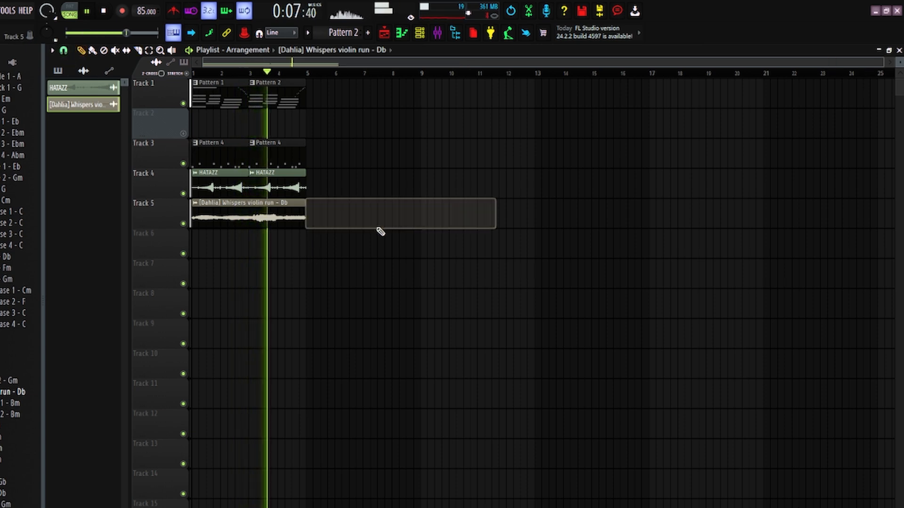
# Step: Open the violin run clip's settings and audition it with Track 5 soloed
pyautogui.doubleClick(277, 217)
pyautogui.press('space')
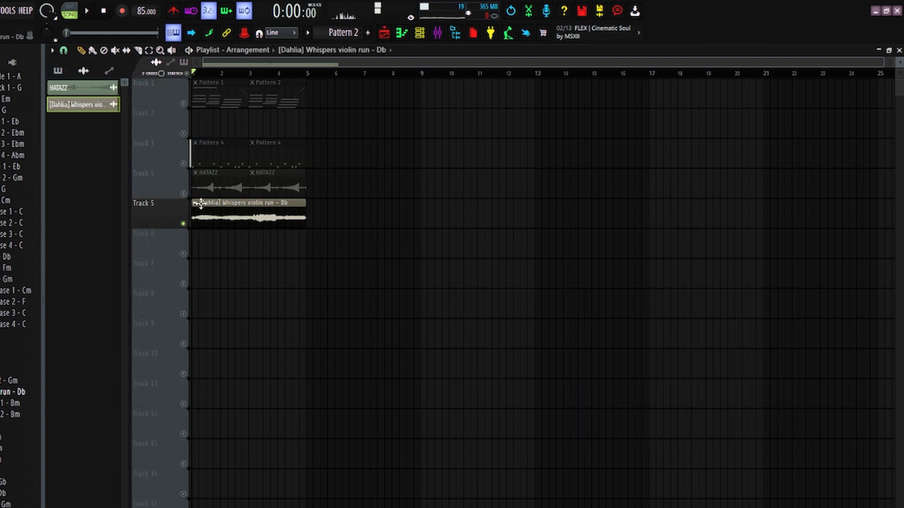
# Step: Turn down the violin run's volume and unmute Tracks 1, 3 and 4 to hear it in the mix
pyautogui.click(184, 103)
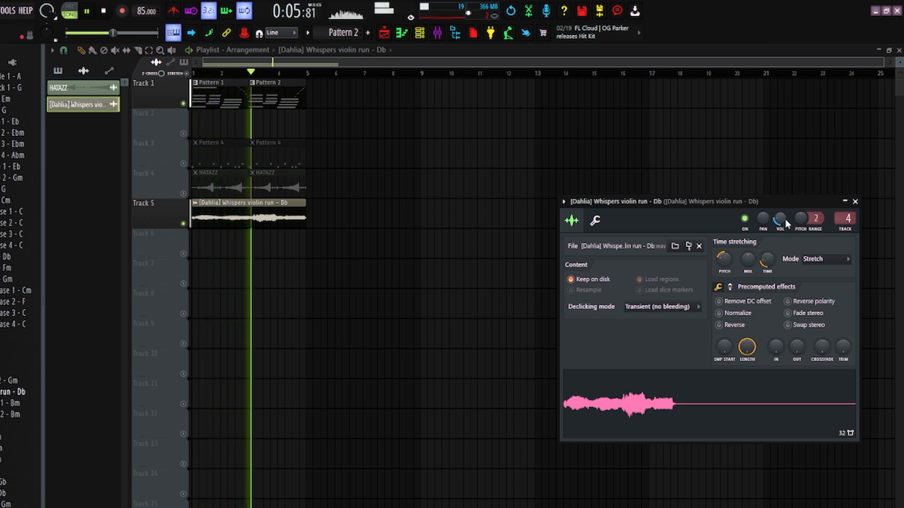
pyautogui.click(184, 164)
pyautogui.click(183, 193)
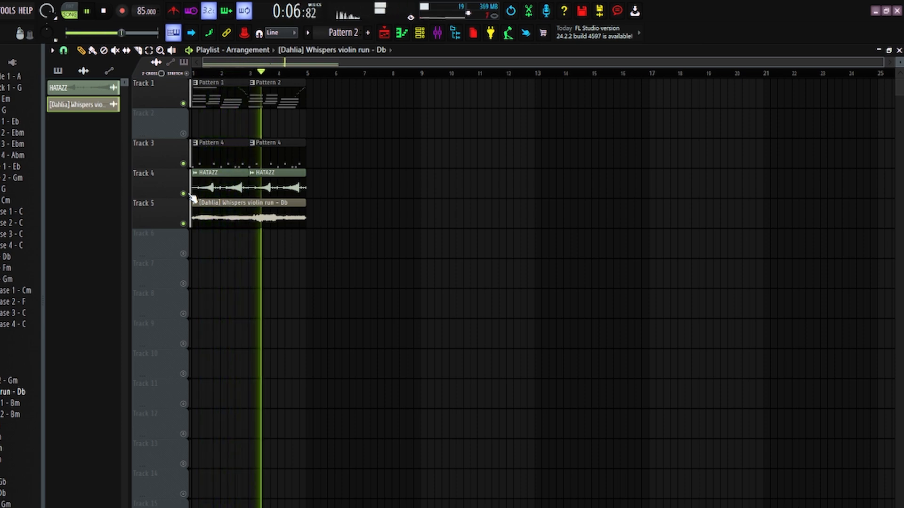
# Step: Save the project in the april 25 folder
pyautogui.hotkey('ctrl', 's')
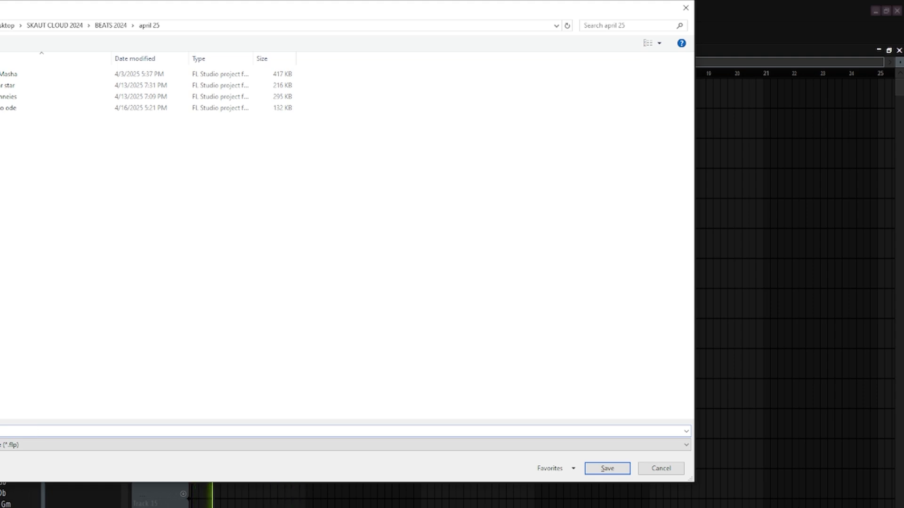
pyautogui.press('Return')
# Step: Place Opia Vocal Phrase 46 at bar 1 on Track 8 and delete the Opia Vocal Phrase 38 clip from Track 6
pyautogui.moveTo(302, 314); pyautogui.dragTo(299, 313)
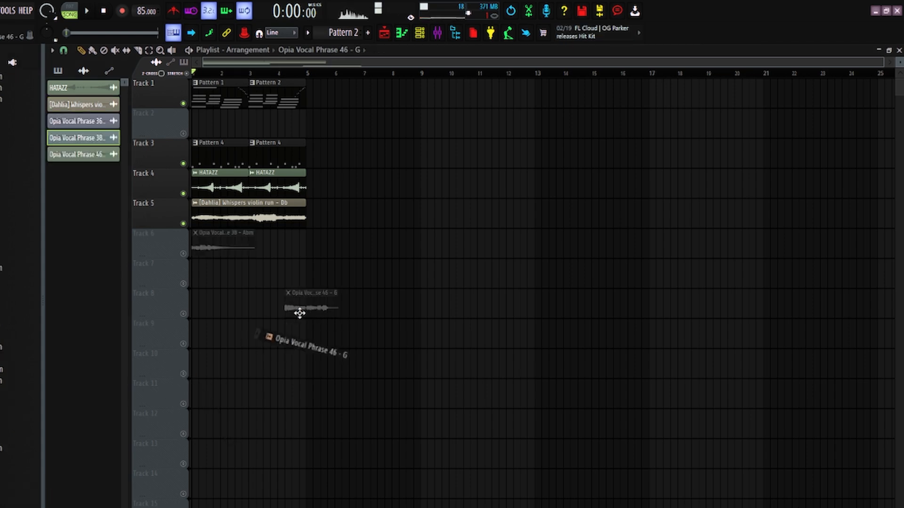
pyautogui.doubleClick(203, 307)
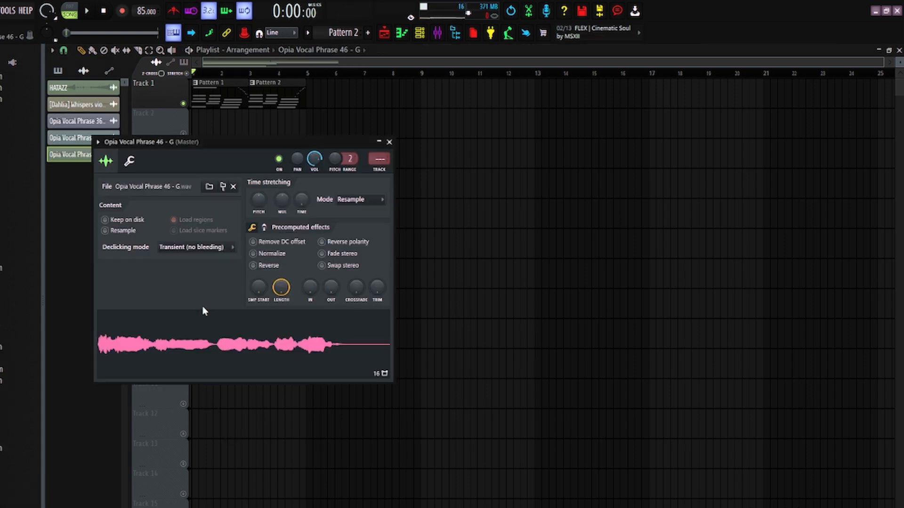
pyautogui.moveTo(244, 142); pyautogui.dragTo(529, 198)
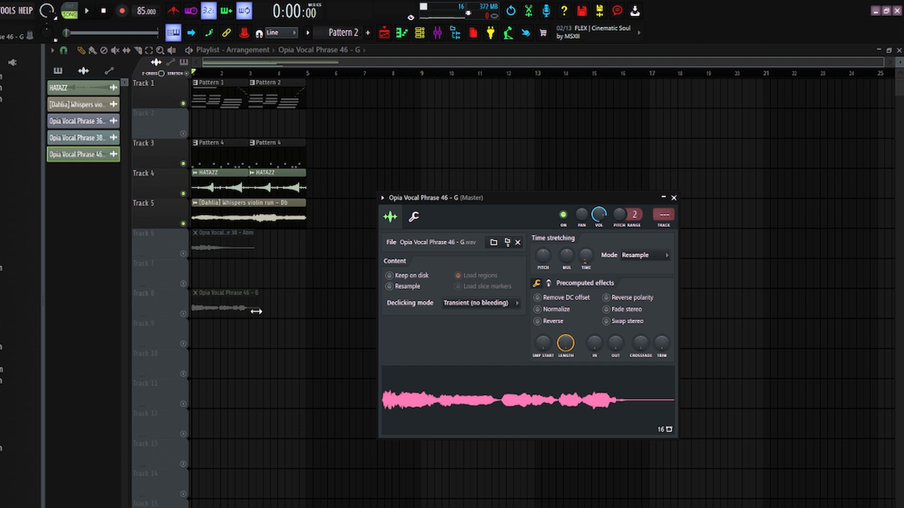
pyautogui.rightClick(211, 246)
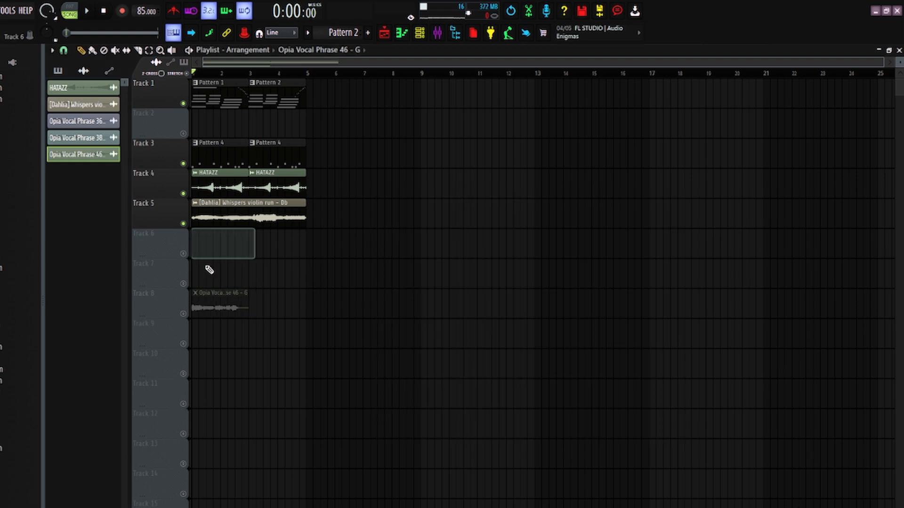
# Step: Set Opia Vocal Phrase 46 to Stretch mode, raising its time-stretching pitch and lowering its volume
pyautogui.doubleClick(223, 301)
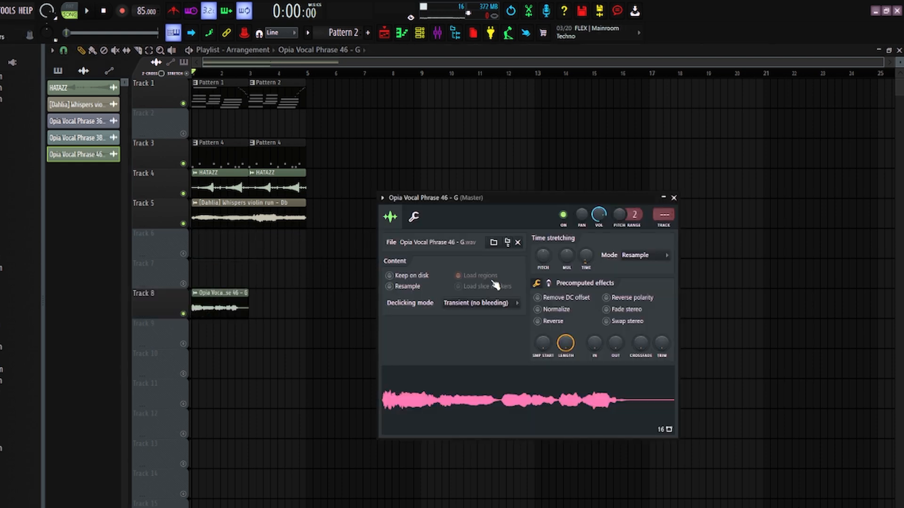
pyautogui.click(650, 261)
pyautogui.click(639, 286)
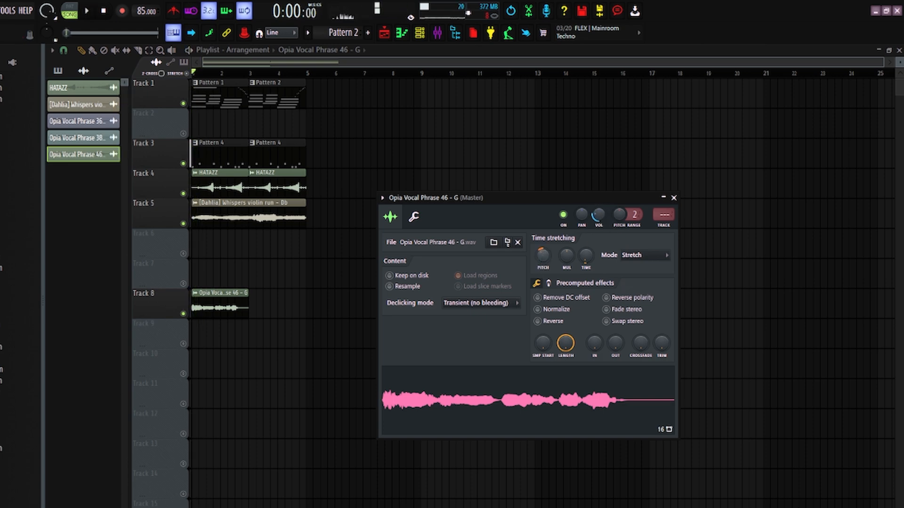
# Step: Add a second Opia Vocal Phrase 46 clip at bar 3 on Track 8 and mute the violin run on Track 5
pyautogui.click(278, 308)
pyautogui.moveTo(279, 308); pyautogui.dragTo(271, 309)
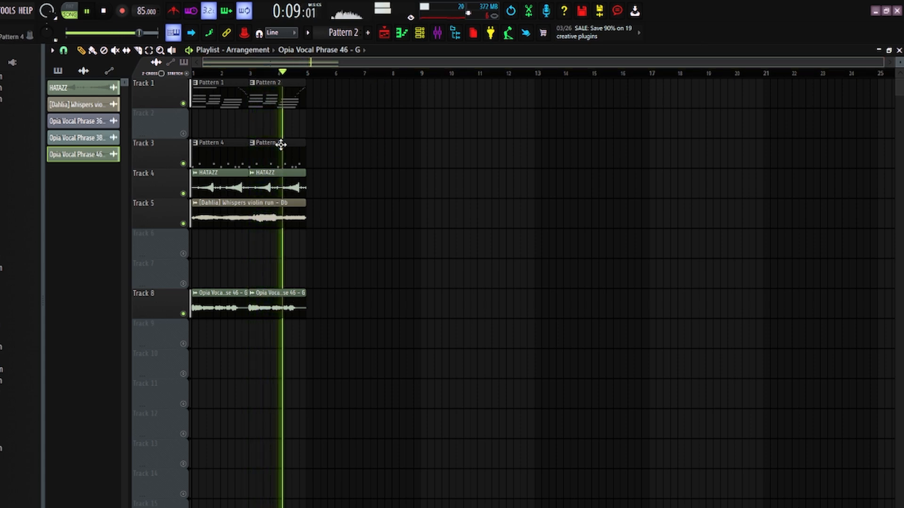
pyautogui.click(277, 215)
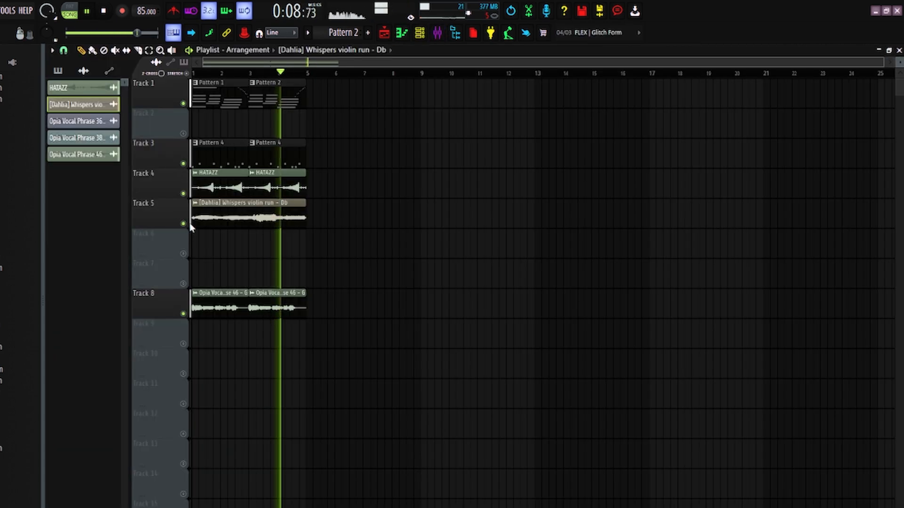
pyautogui.click(184, 224)
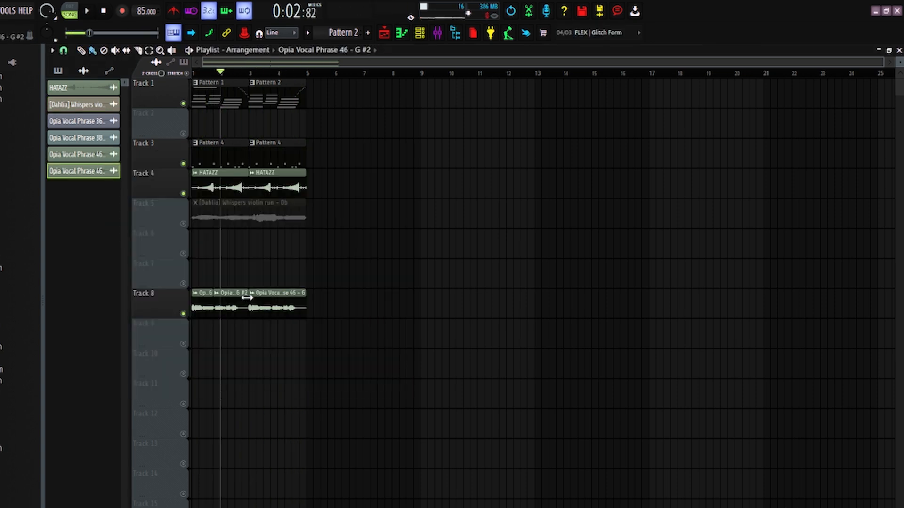
# Step: Trim the first vocal clip on Track 8 to about three quarters of a bar and delete the sliced remainder and the bar 3 copy
pyautogui.rightClick(244, 297)
pyautogui.press('space')
pyautogui.rightClick(284, 303)
pyautogui.press('space')
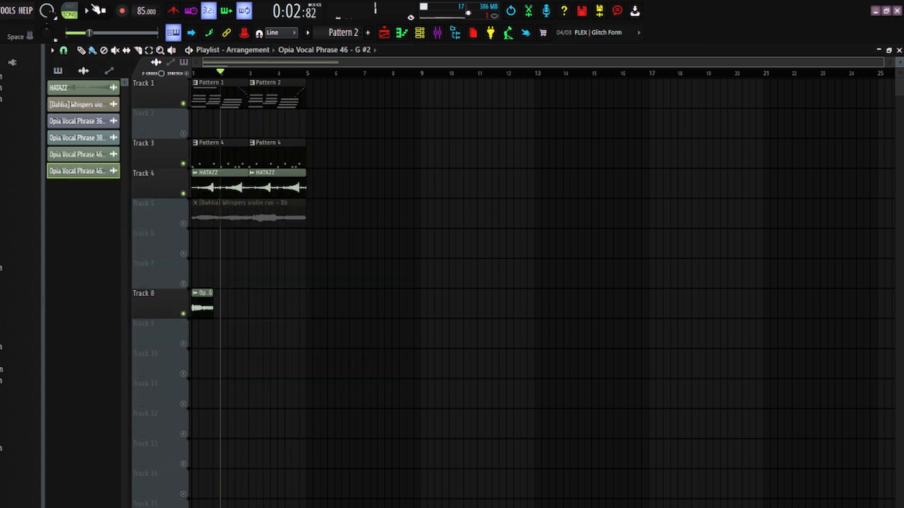
pyautogui.press('space')
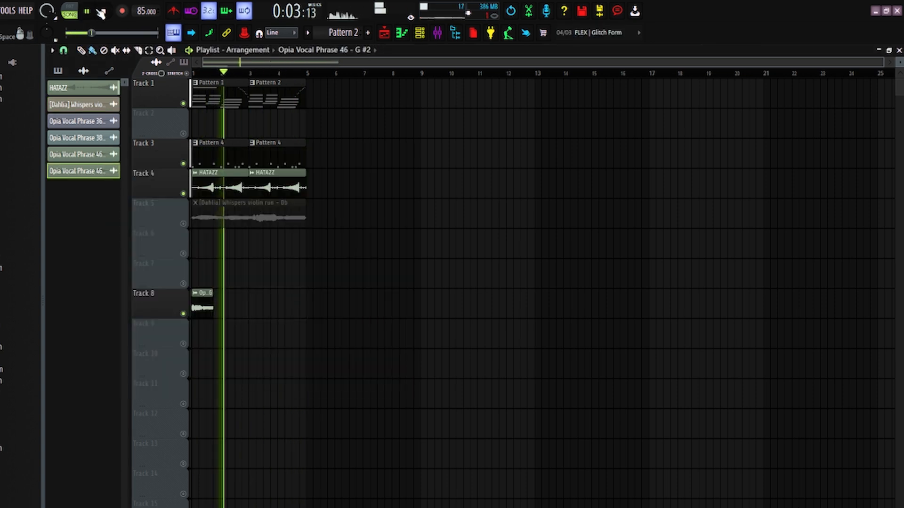
# Step: Place copies of the shortened vocal clip at bars 2, 3 and 4 on Track 8
pyautogui.click(210, 310)
pyautogui.click(221, 301)
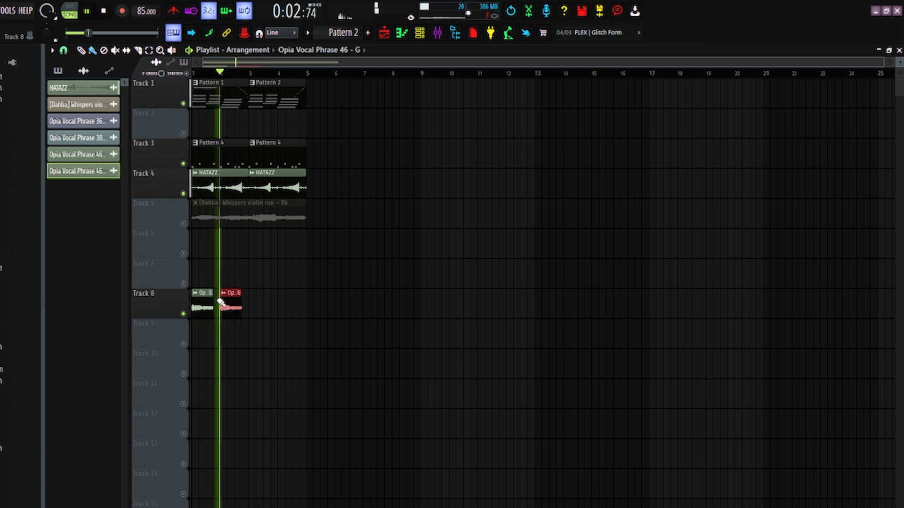
pyautogui.click(249, 301)
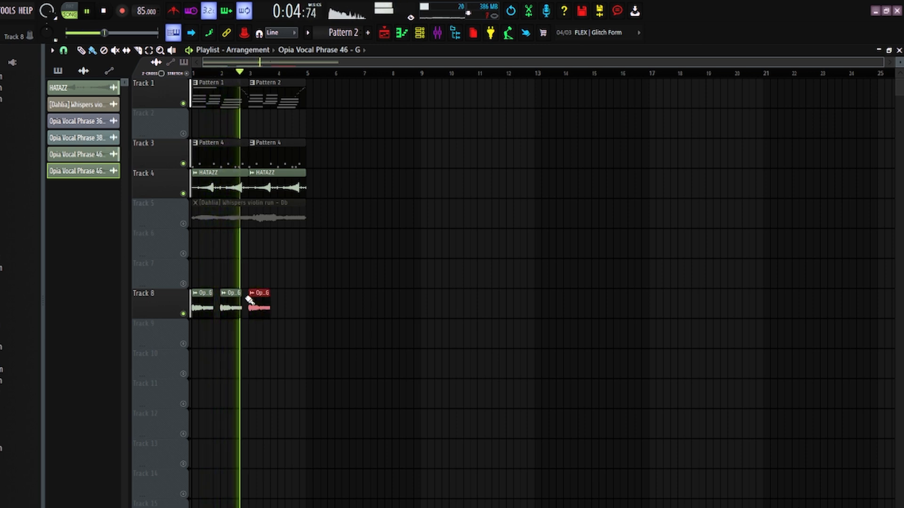
pyautogui.click(279, 304)
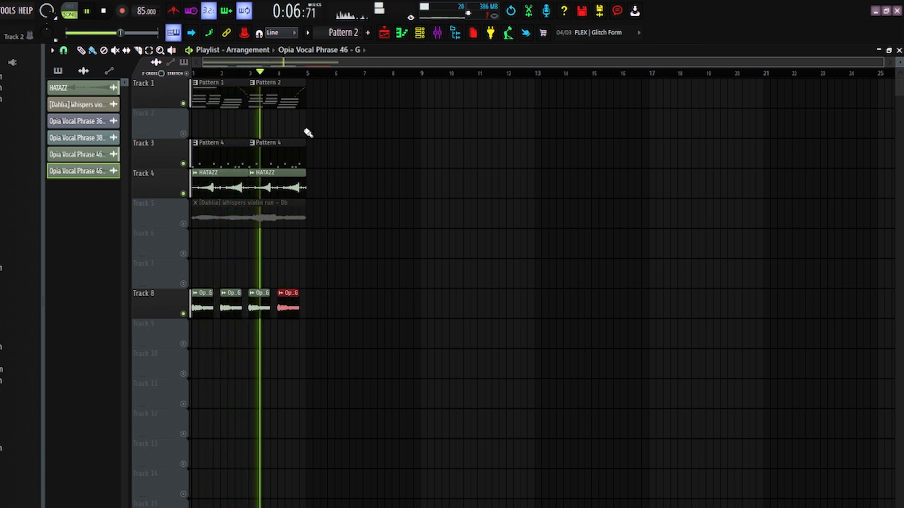
# Step: Duplicate the whole four-bar arrangement so the copy fills bars 5 to 8
pyautogui.press('space')
pyautogui.hotkey('ctrl', 'a')
pyautogui.hotkey('ctrl', 'b')
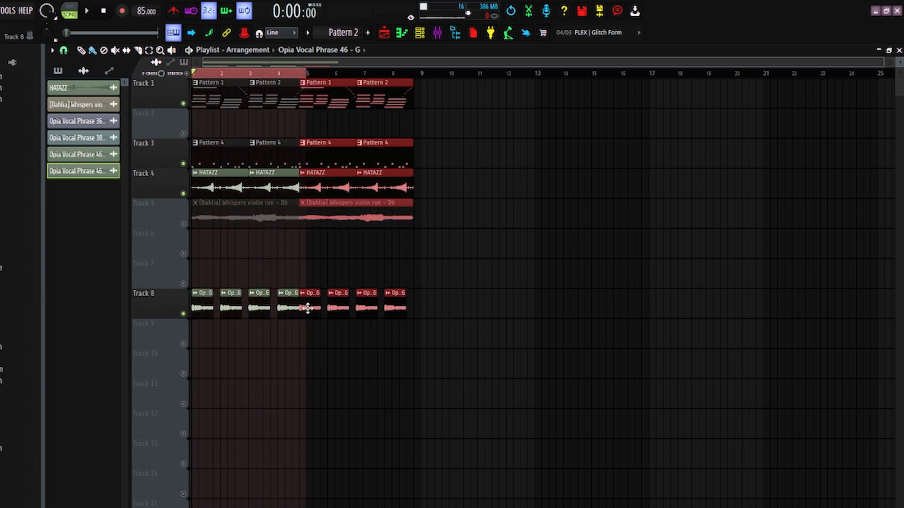
# Step: Set up the HORNEZ_7 sample at bar 5 on Track 6 in Stretch mode, routed to mixer track 5
pyautogui.doubleClick(328, 248)
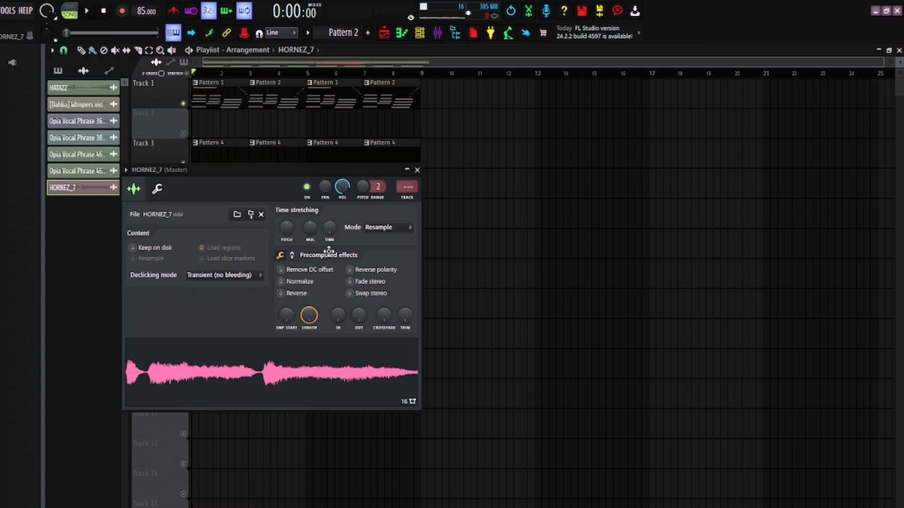
pyautogui.moveTo(329, 249); pyautogui.dragTo(704, 391)
pyautogui.press('F9')
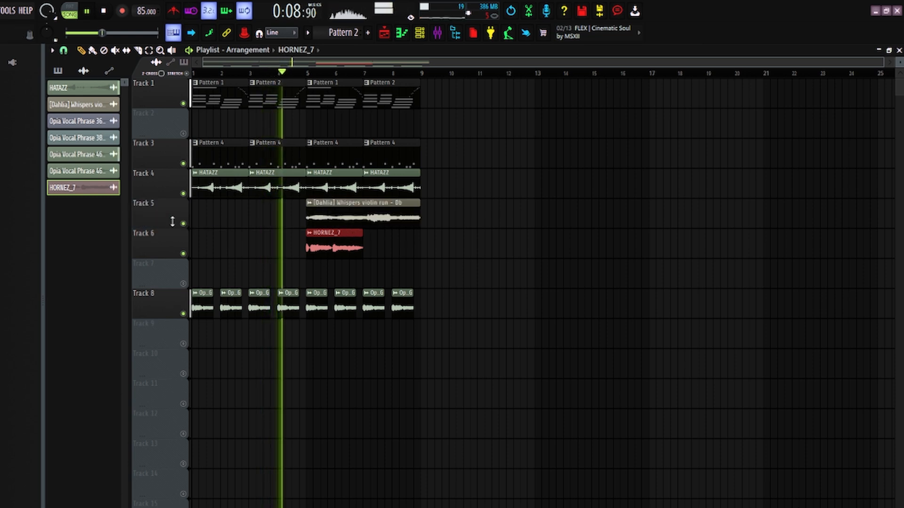
# Step: Solo Track 6 together with Track 1 and move the playback position to bar 5
pyautogui.rightClick(183, 254)
pyautogui.click(183, 103)
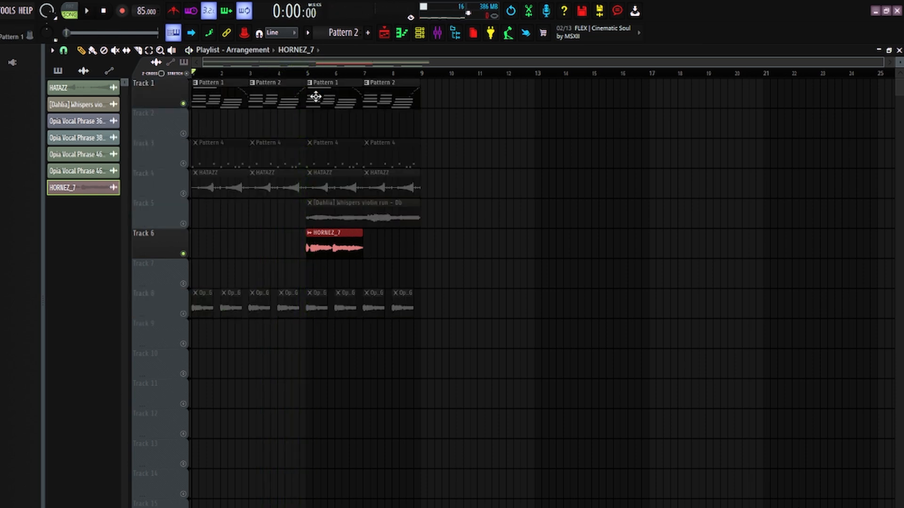
pyautogui.click(309, 74)
# Step: Raise HORNEZ_7's time-stretching pitch while auditioning it against the piano chords from bar 5
pyautogui.doubleClick(343, 245)
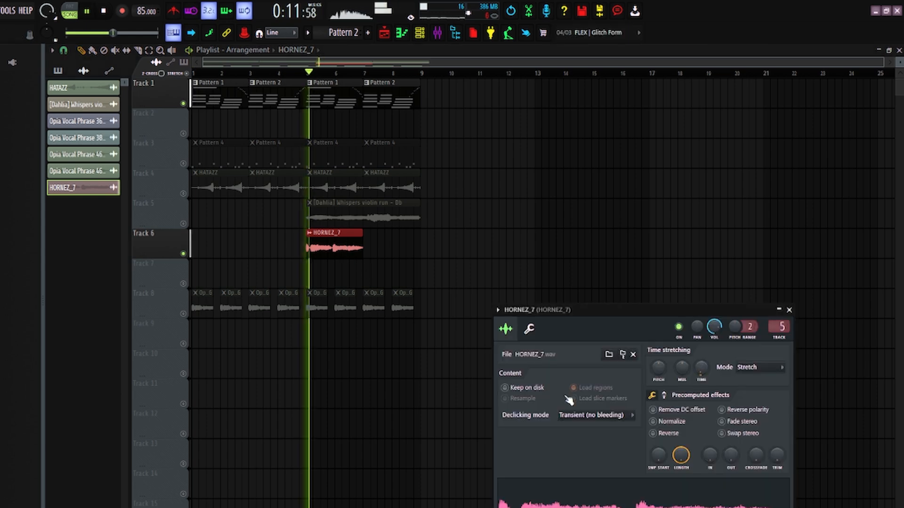
pyautogui.press('space')
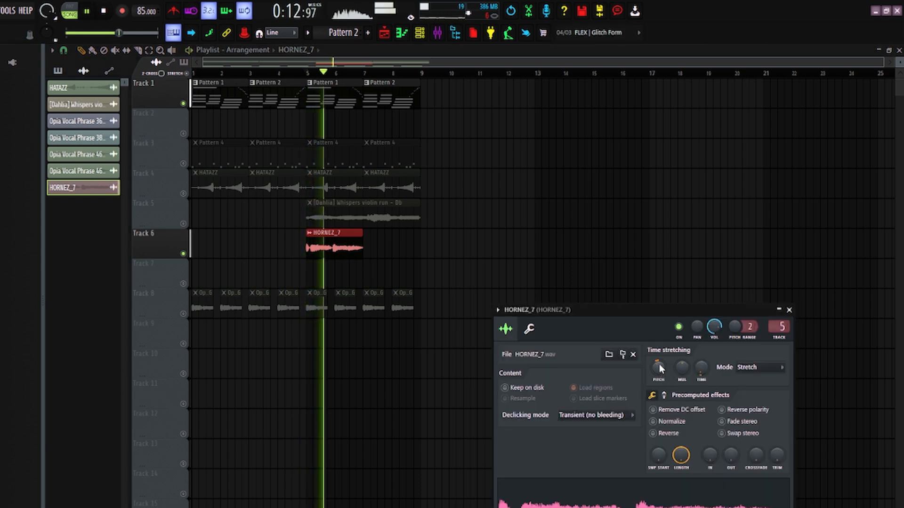
pyautogui.press('space')
pyautogui.press('space')
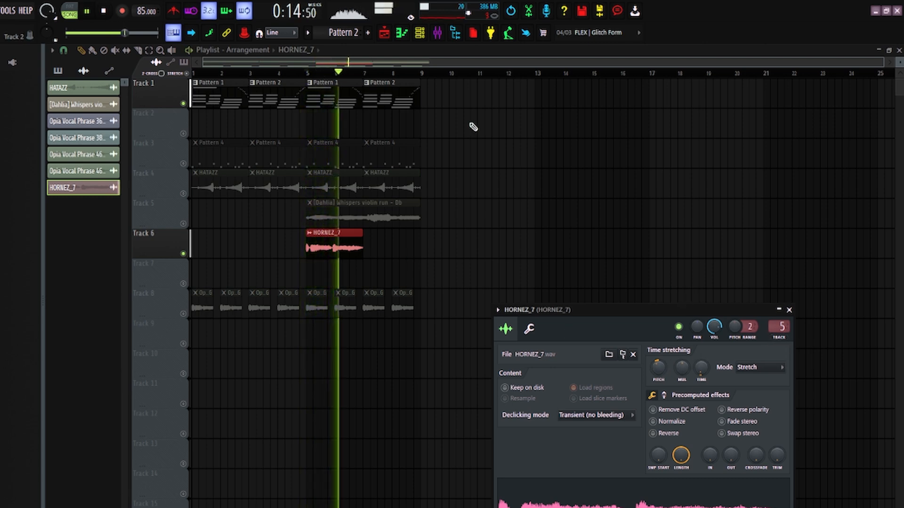
pyautogui.click(437, 33)
pyautogui.press('space')
pyautogui.press('space')
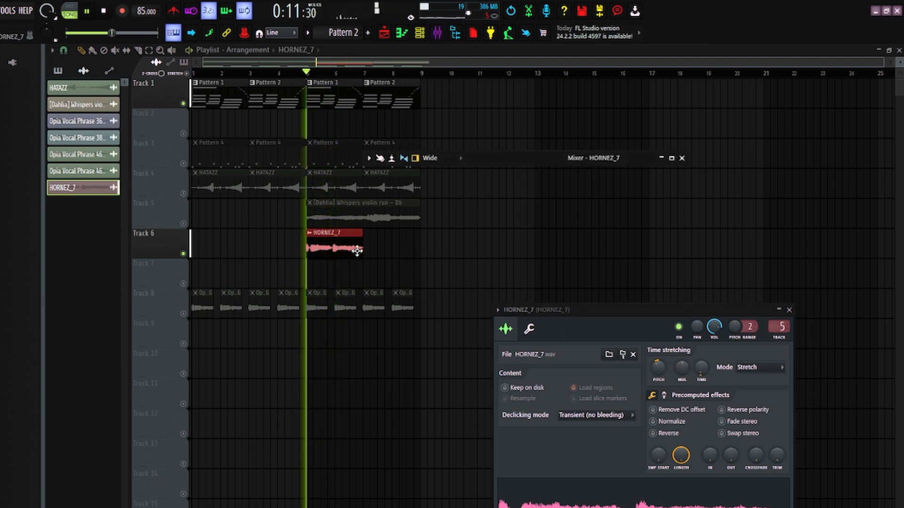
pyautogui.press('space')
# Step: Stretch the HORNEZ_7 clip so its second hit lands on bar 6, then slice it there and delete the remainder
pyautogui.click(138, 50)
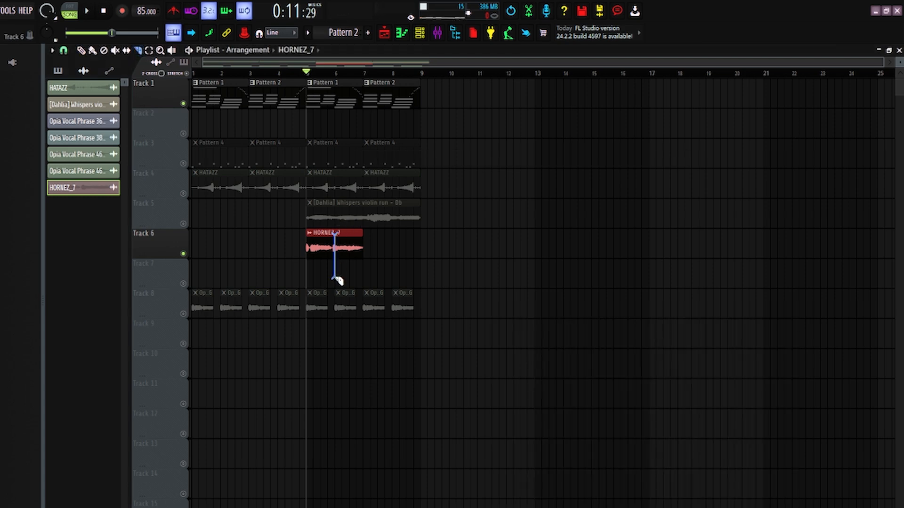
pyautogui.moveTo(881, 60); pyautogui.dragTo(457, 98)
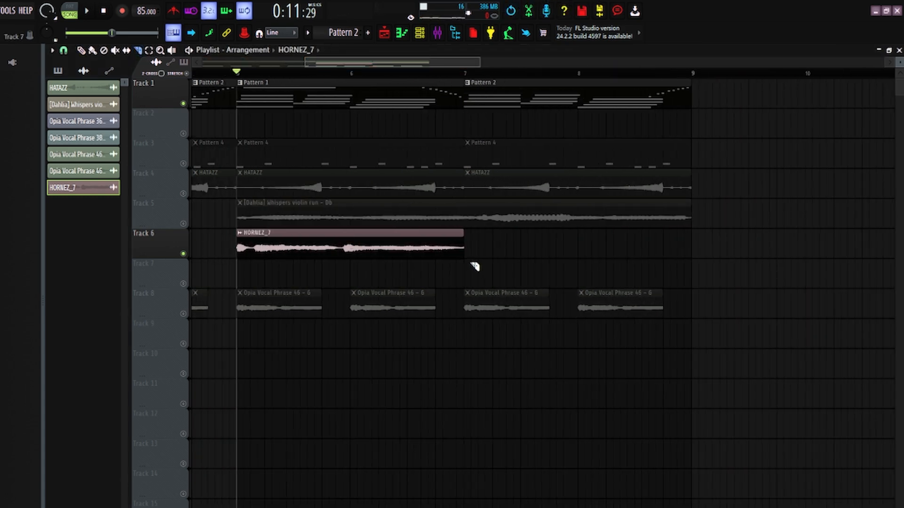
pyautogui.doubleClick(409, 229)
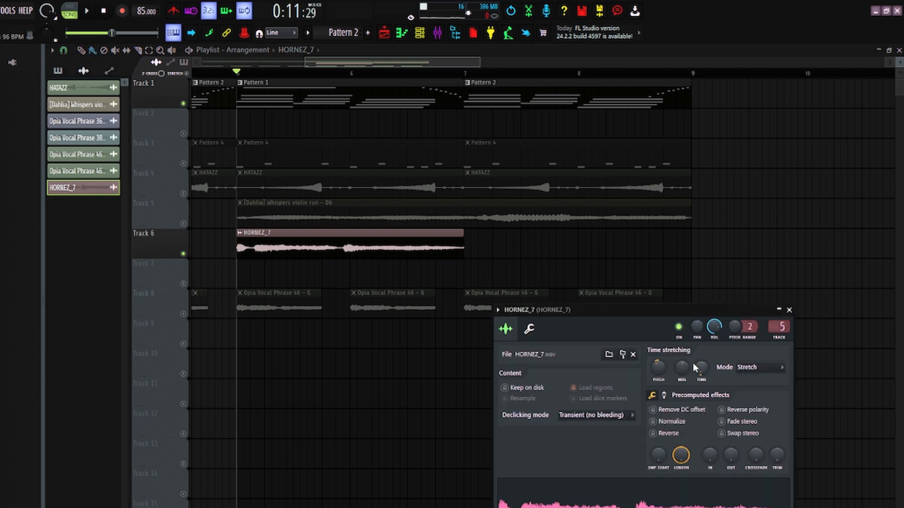
pyautogui.press('space')
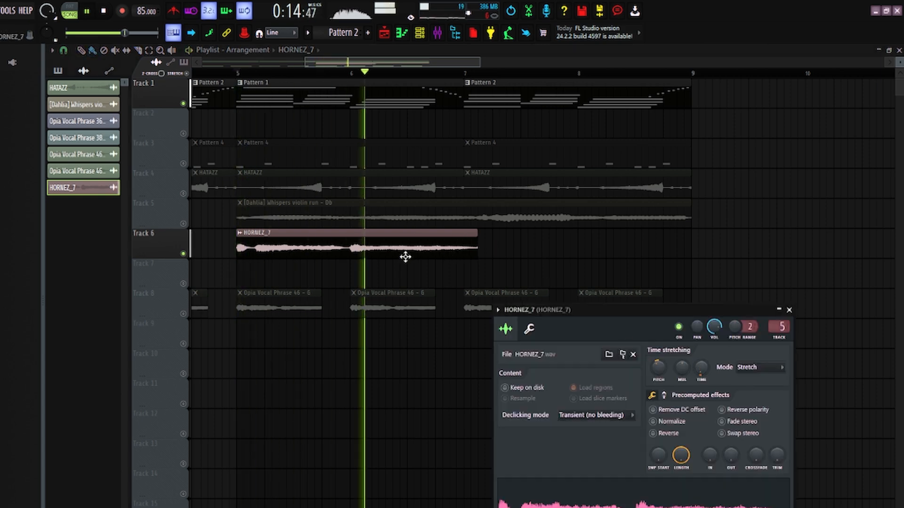
pyautogui.press('space')
pyautogui.press('space')
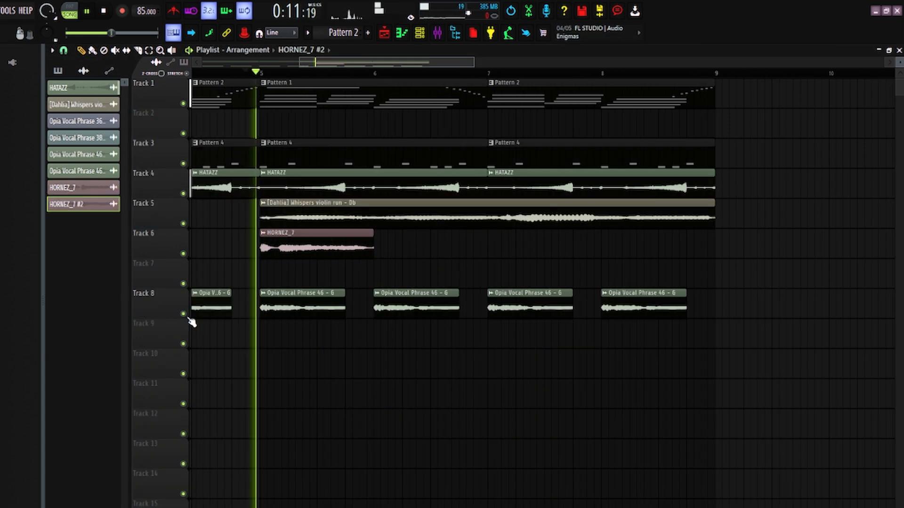
# Step: Adjust HORNEZ_7's channel volume and place a copy of the clip at bar 7 on Track 6
pyautogui.doubleClick(330, 250)
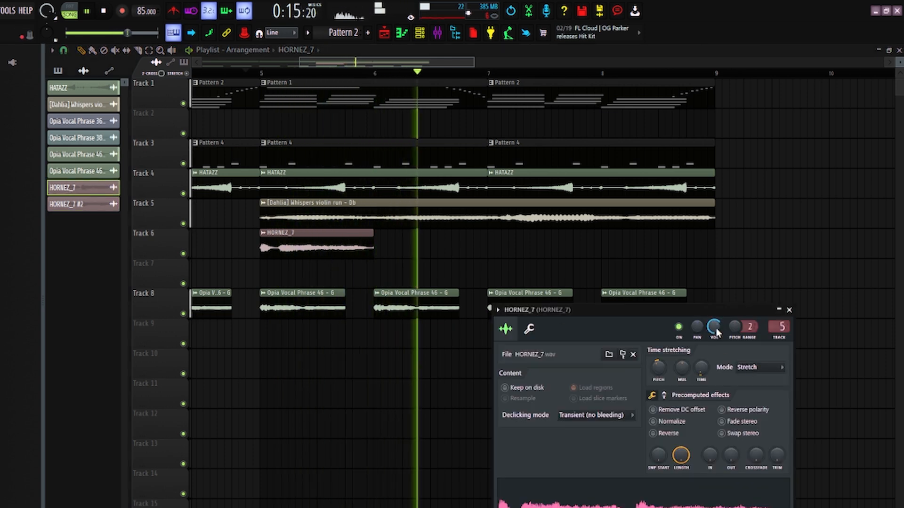
pyautogui.click(483, 238)
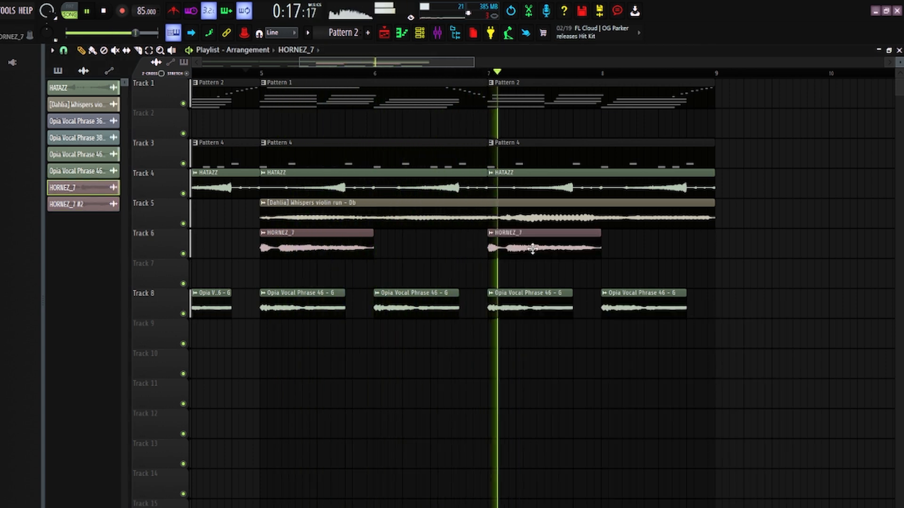
# Step: Lower the HORNEZ_7 mixer fader and load soothe2_x64 on it with the Orchestral nose job preset
pyautogui.click(439, 32)
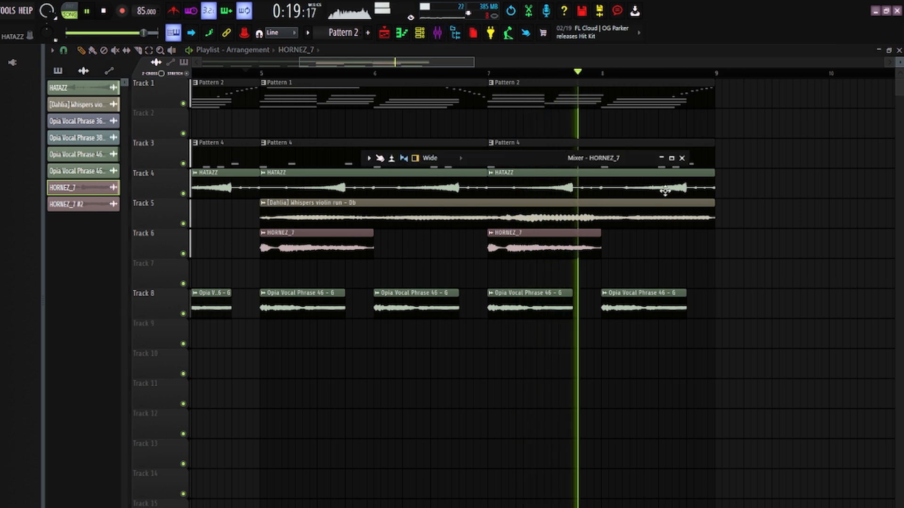
pyautogui.click(682, 158)
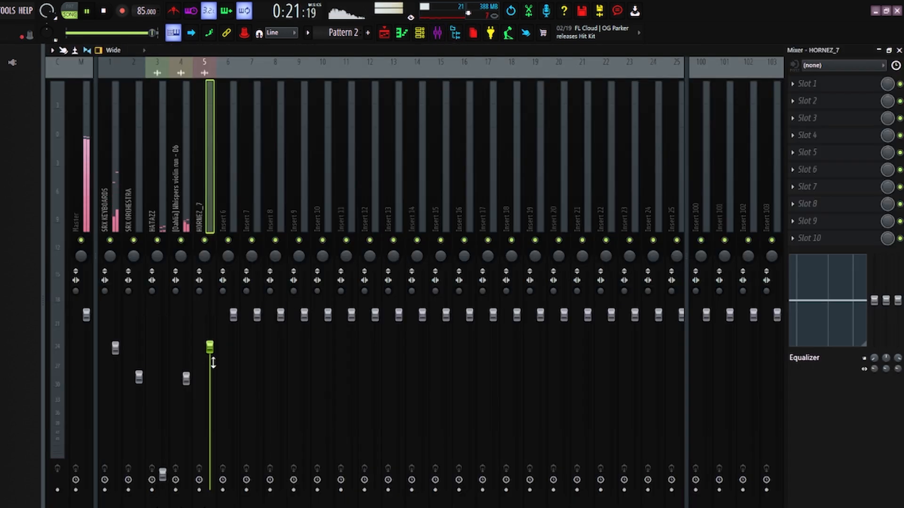
pyautogui.click(804, 84)
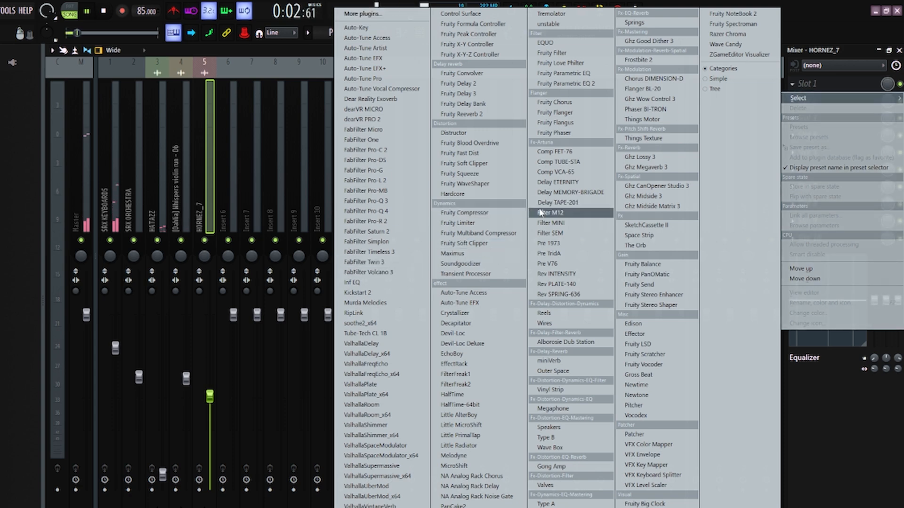
pyautogui.click(390, 323)
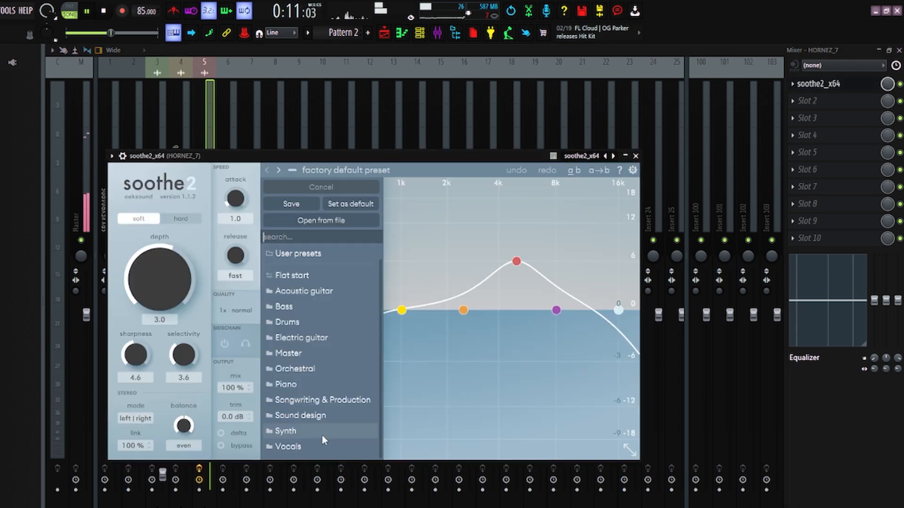
pyautogui.click(346, 369)
pyautogui.click(456, 220)
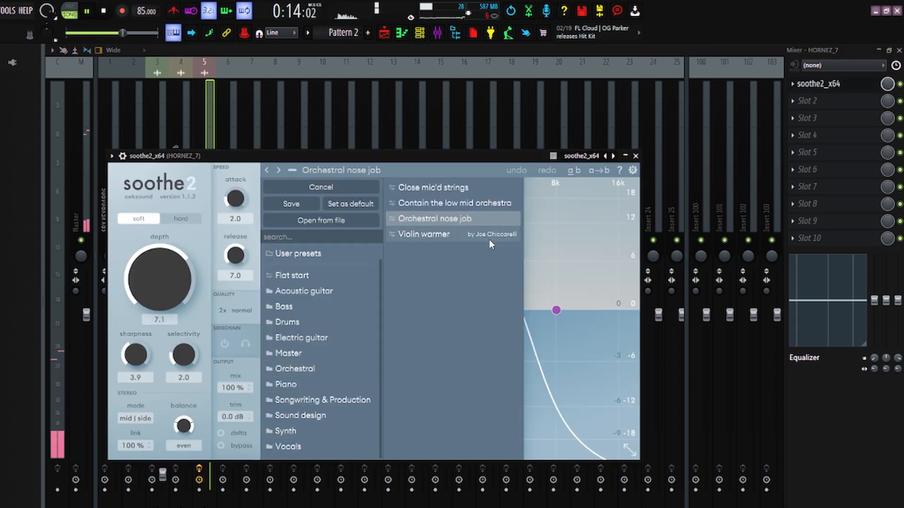
pyautogui.click(635, 156)
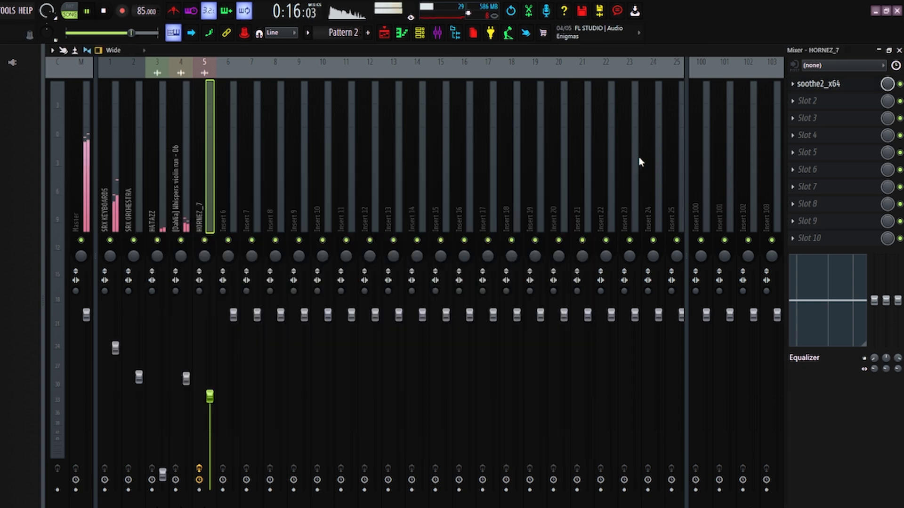
# Step: Load Fruity Reeverb 2 in the second effect slot of the HORNEZ_7 track and raise its low cut
pyautogui.click(824, 100)
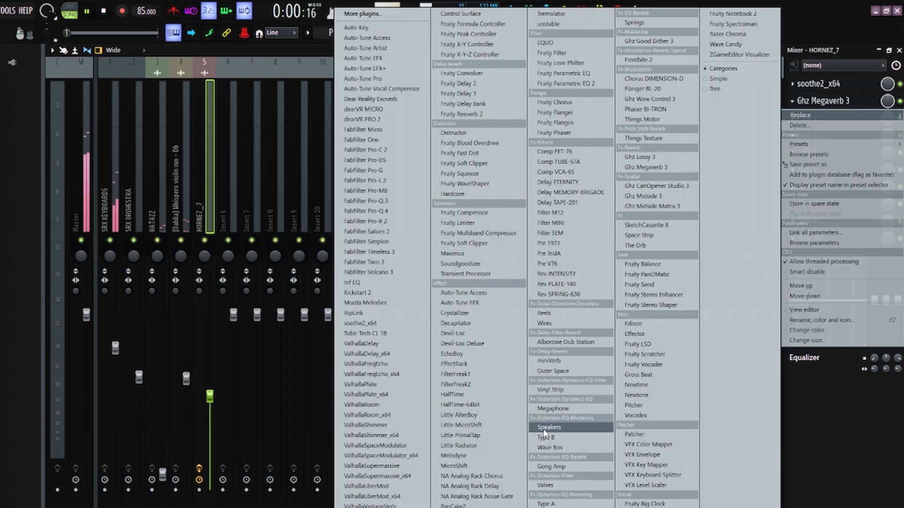
pyautogui.click(484, 114)
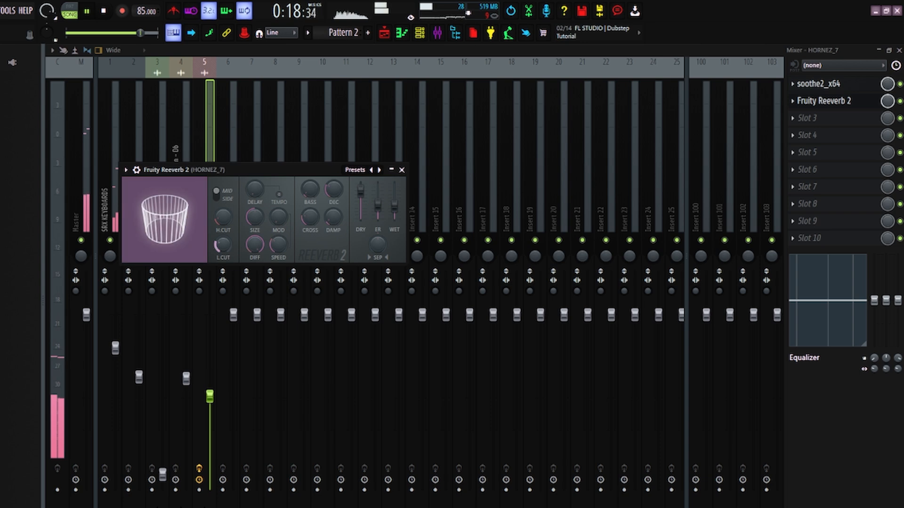
pyautogui.moveTo(223, 244); pyautogui.dragTo(223, 228)
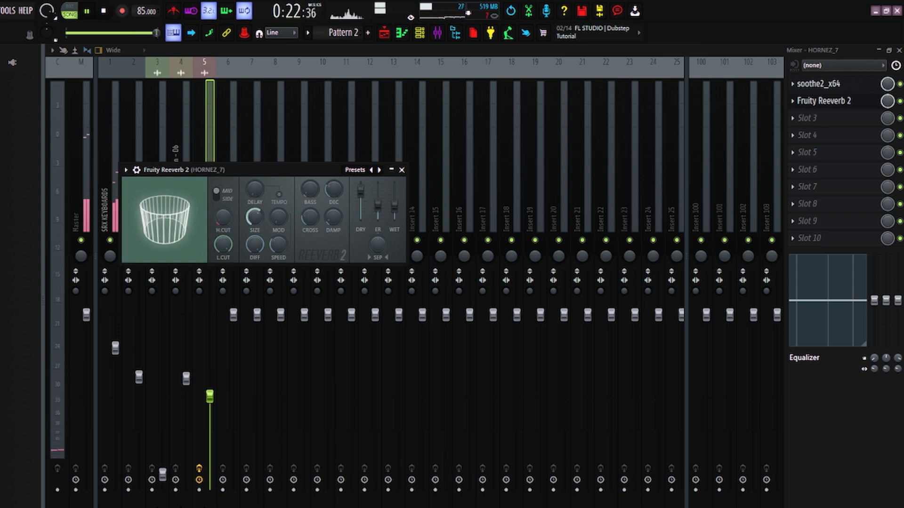
# Step: Route the Opia Vocal Phrase 46 - G clips on Track 8 to mixer track 6 and lower its fader
pyautogui.click(391, 38)
pyautogui.click(245, 72)
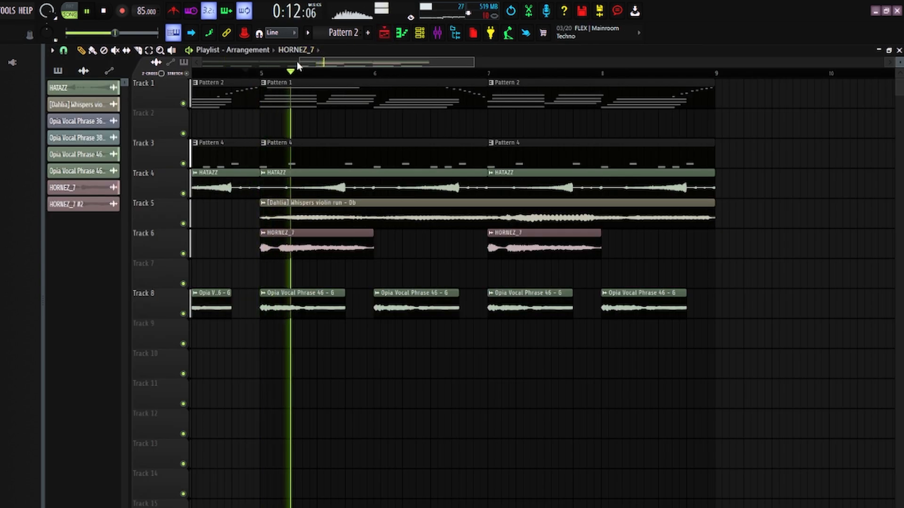
pyautogui.moveTo(297, 61); pyautogui.dragTo(202, 61)
pyautogui.click(605, 296)
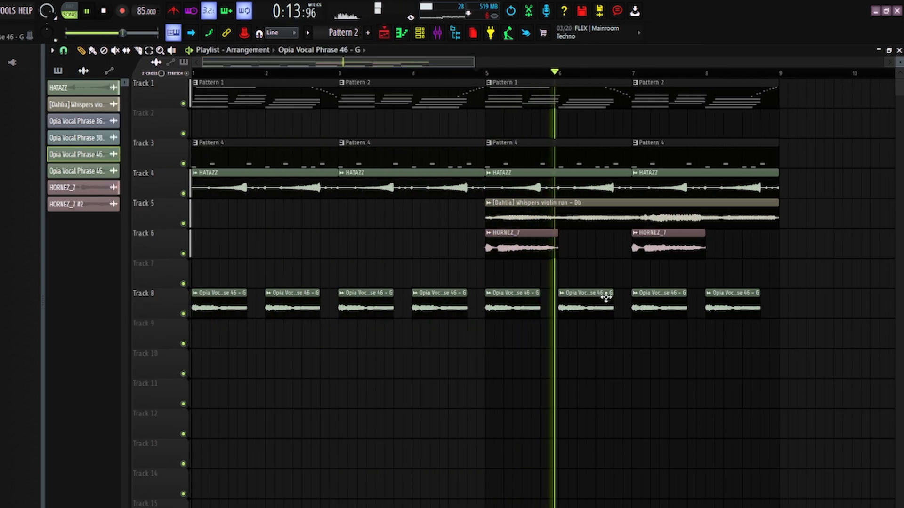
pyautogui.doubleClick(606, 297)
pyautogui.click(668, 228)
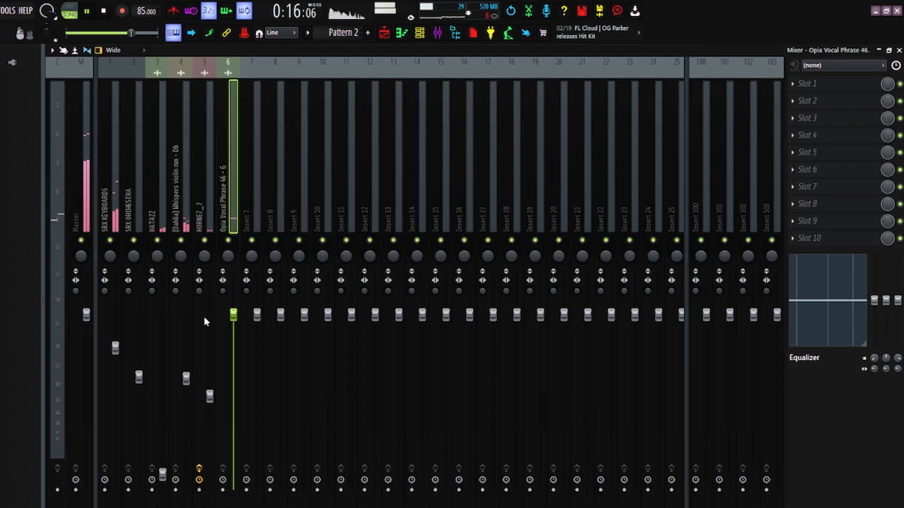
pyautogui.moveTo(234, 326); pyautogui.dragTo(234, 340)
pyautogui.click(805, 84)
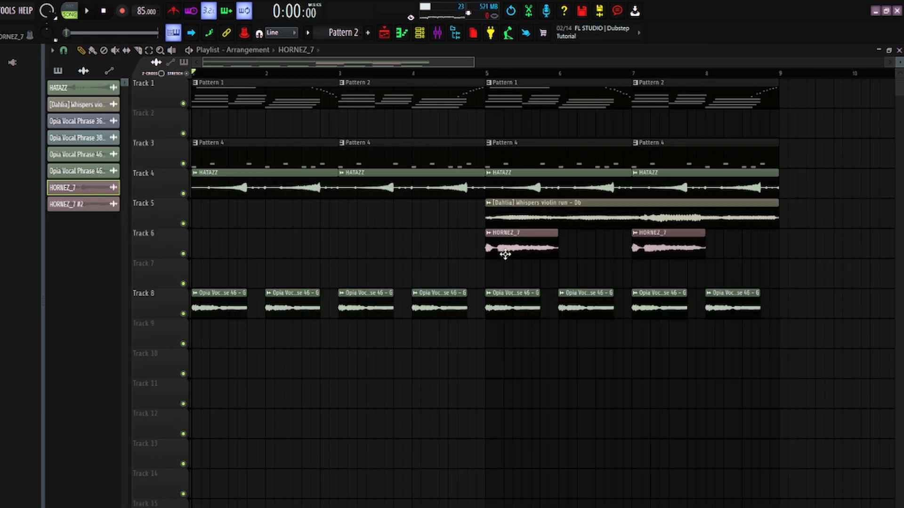
# Step: Review the soothe2_x64 and Fruity Reeverb 2 settings on the HORNEZ_7 mixer track
pyautogui.click(438, 33)
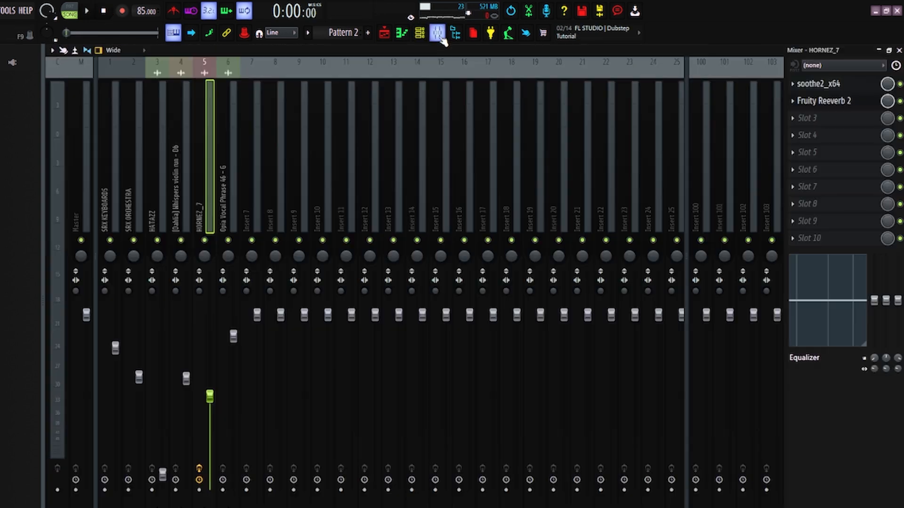
pyautogui.click(846, 87)
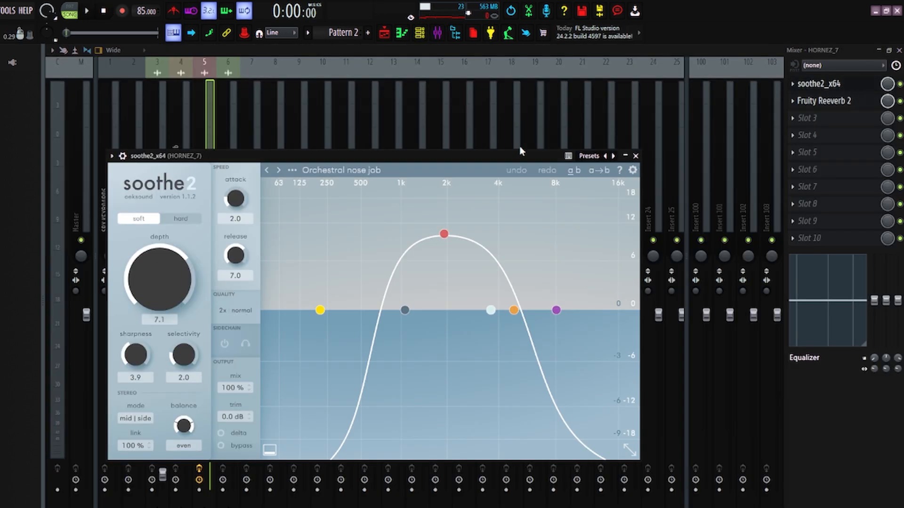
pyautogui.click(633, 155)
pyautogui.click(840, 103)
pyautogui.click(401, 170)
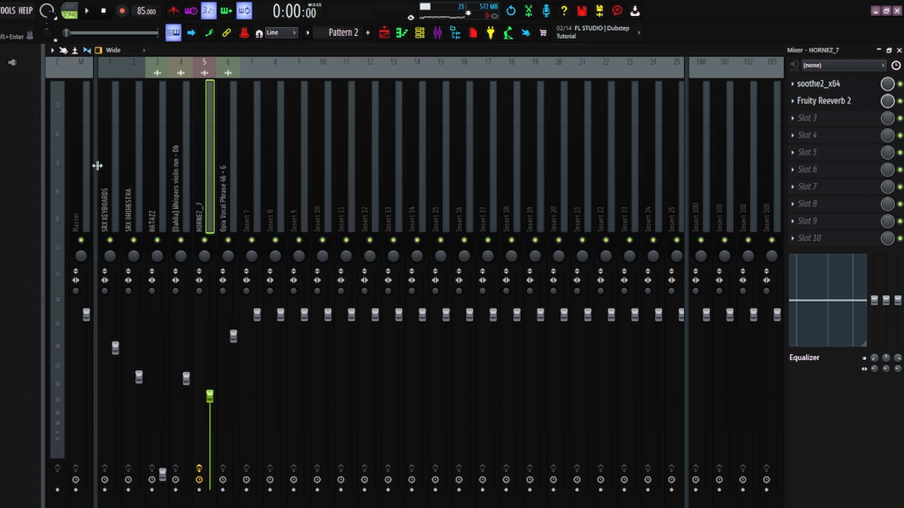
# Step: Load soothe2_x64 on the SRX KEYBOARDS track, audition the Full range piano mid side preset and choose Hard piano
pyautogui.moveTo(180, 197); pyautogui.dragTo(117, 198)
pyautogui.click(828, 84)
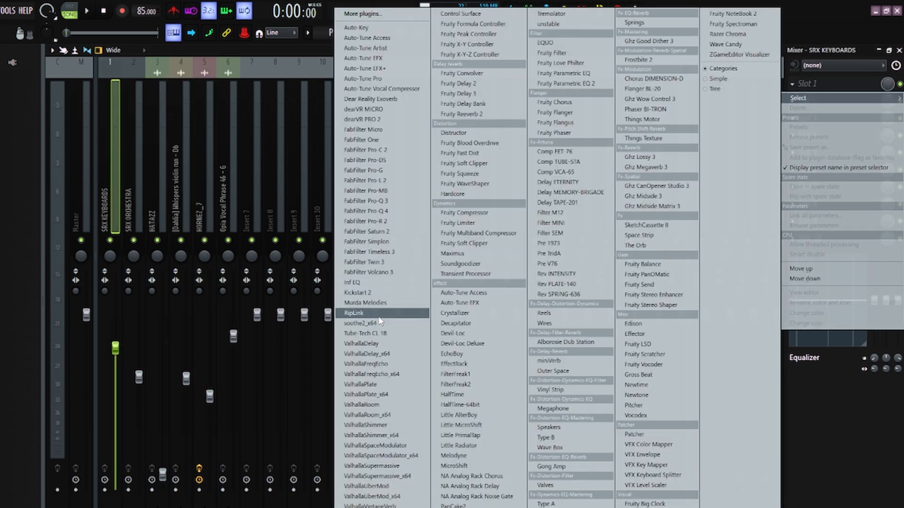
pyautogui.click(372, 314)
pyautogui.click(346, 170)
pyautogui.scroll(-1, 297, 340)
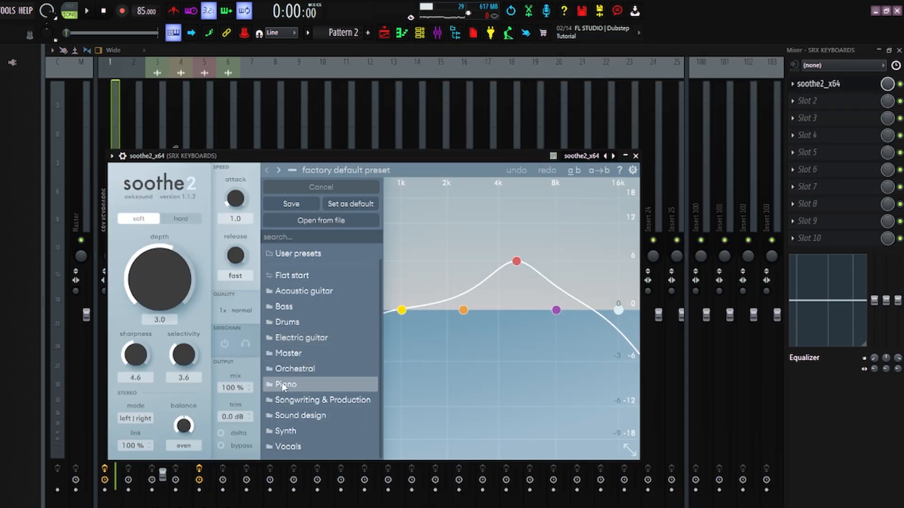
pyautogui.click(291, 384)
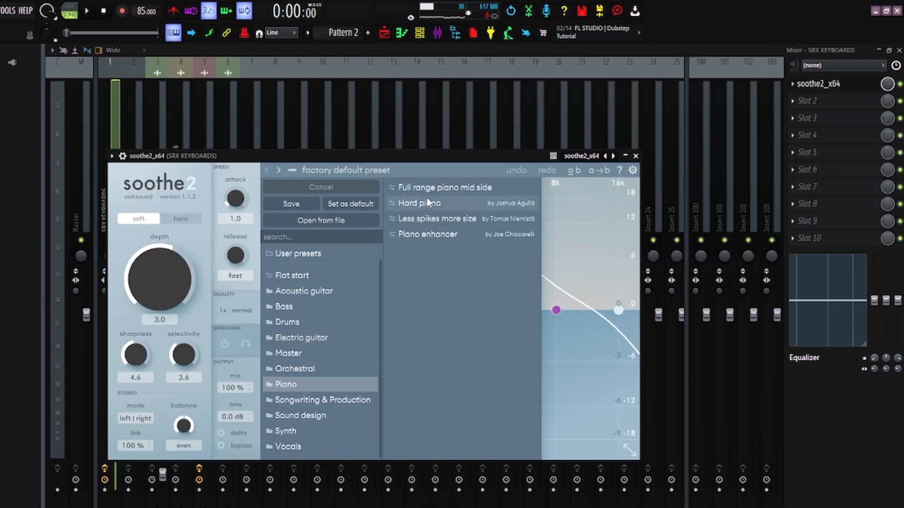
pyautogui.click(466, 189)
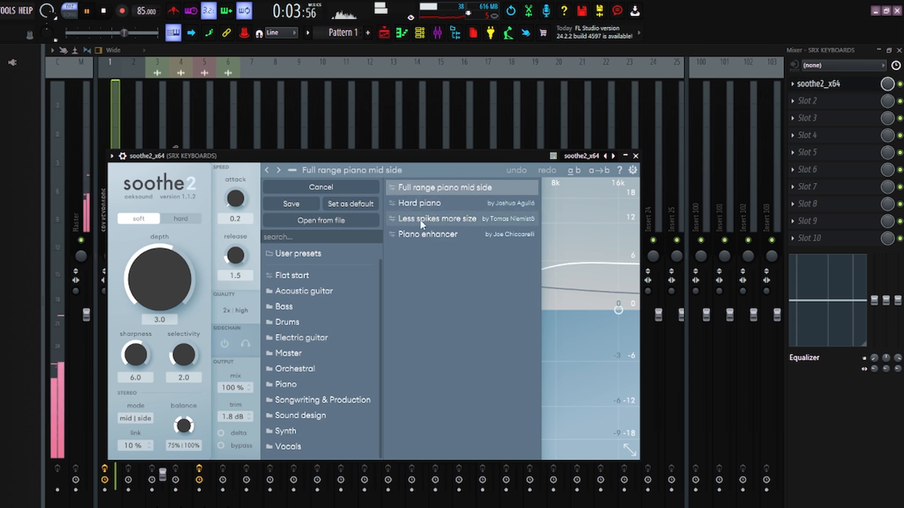
pyautogui.click(423, 205)
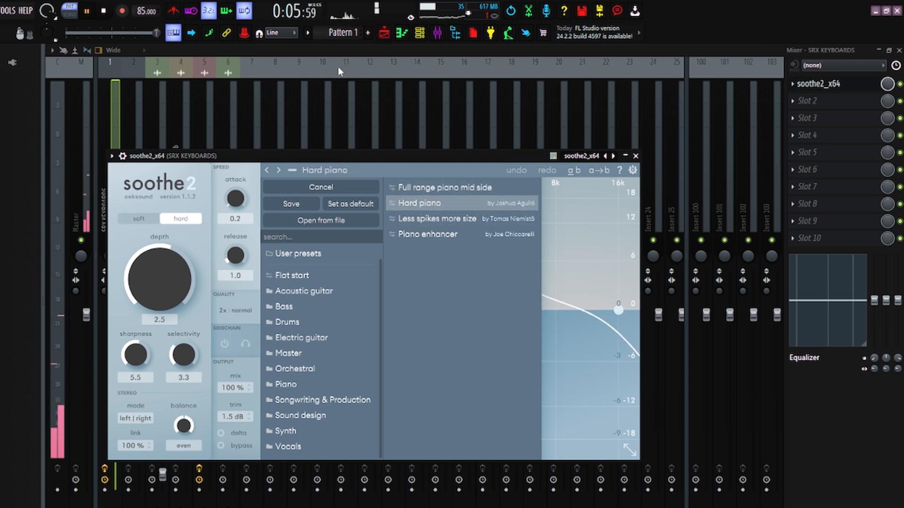
# Step: Add the HATZZ sample at bar 1 on Track 9, route it to mixer track 7 and lower its fader
pyautogui.click(385, 36)
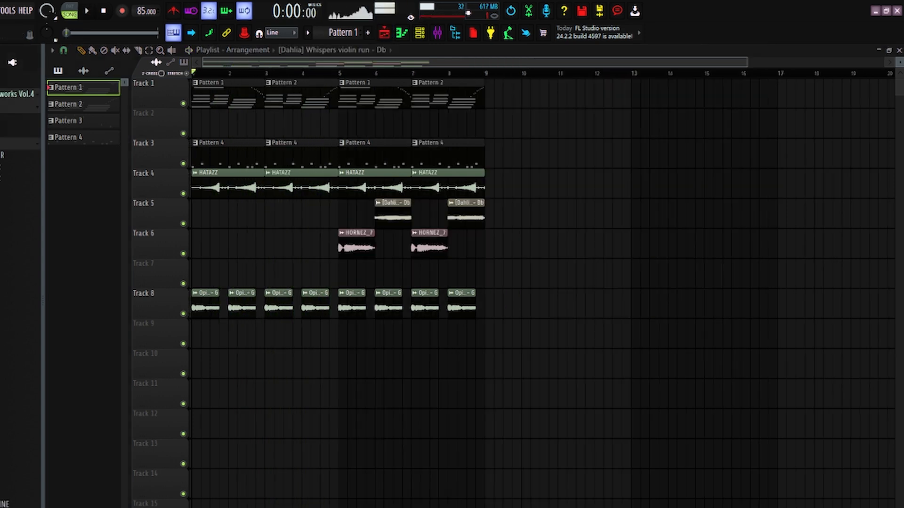
pyautogui.moveTo(9, 466); pyautogui.dragTo(214, 333)
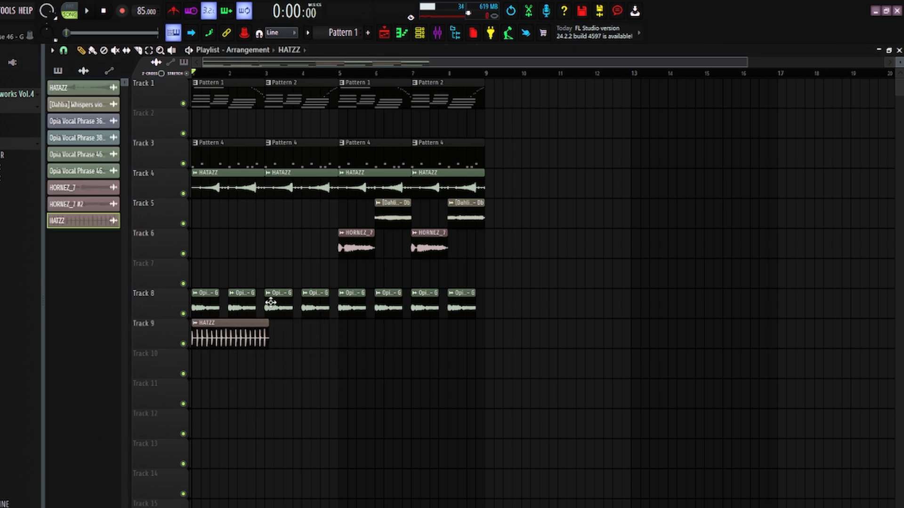
pyautogui.doubleClick(241, 338)
pyautogui.moveTo(279, 204); pyautogui.dragTo(619, 230)
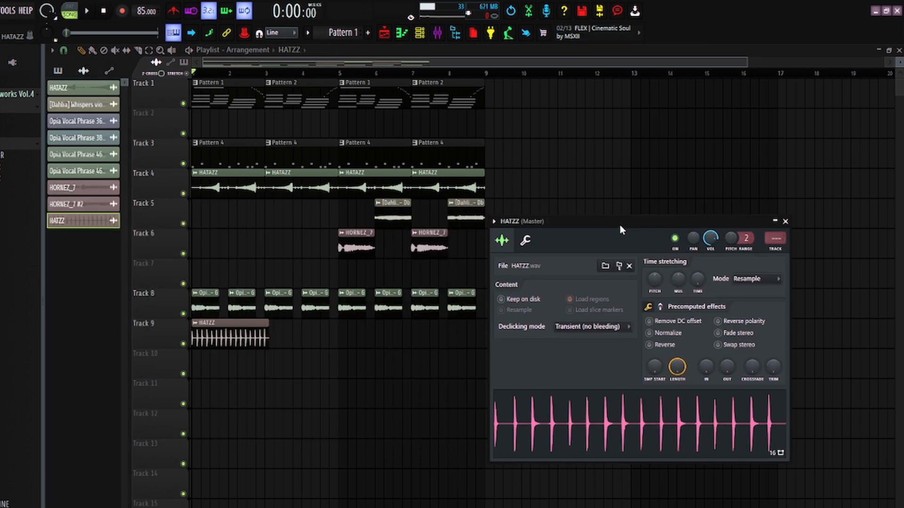
pyautogui.press('F9')
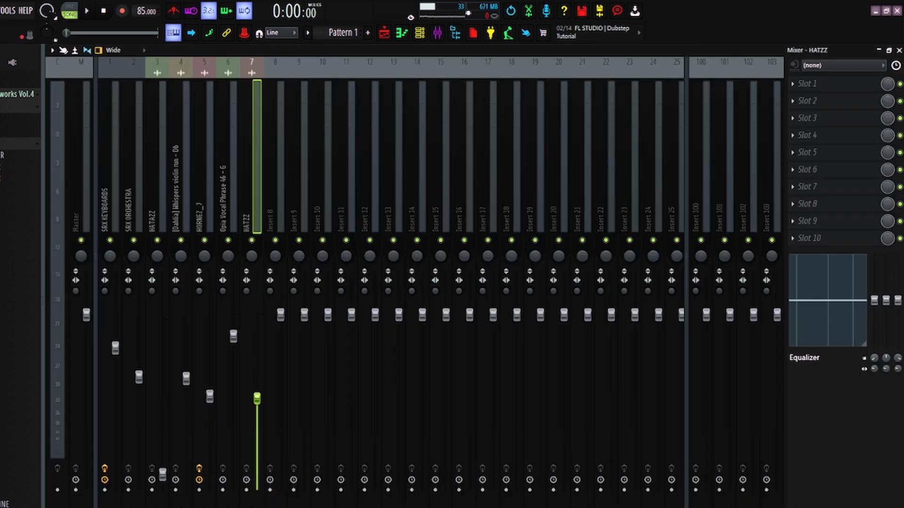
pyautogui.press('space')
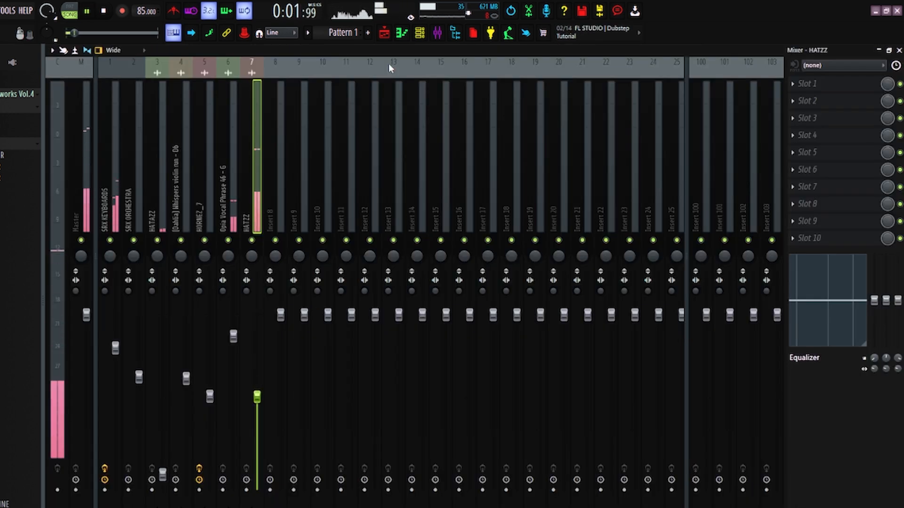
# Step: Trim the HATZZ clip to end at bar 3 and place copies at bars 3, 5 and 7 on Track 9
pyautogui.click(383, 32)
pyautogui.press('space')
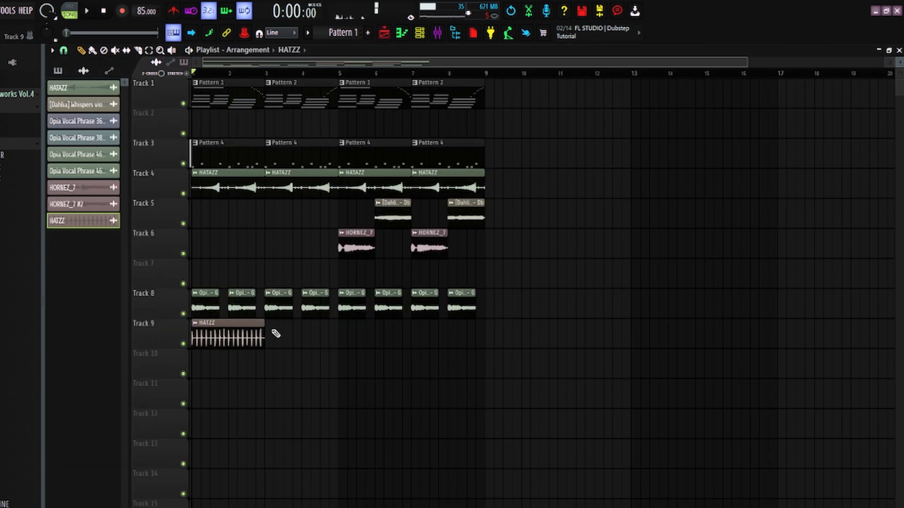
pyautogui.click(276, 331)
pyautogui.click(354, 329)
pyautogui.click(435, 336)
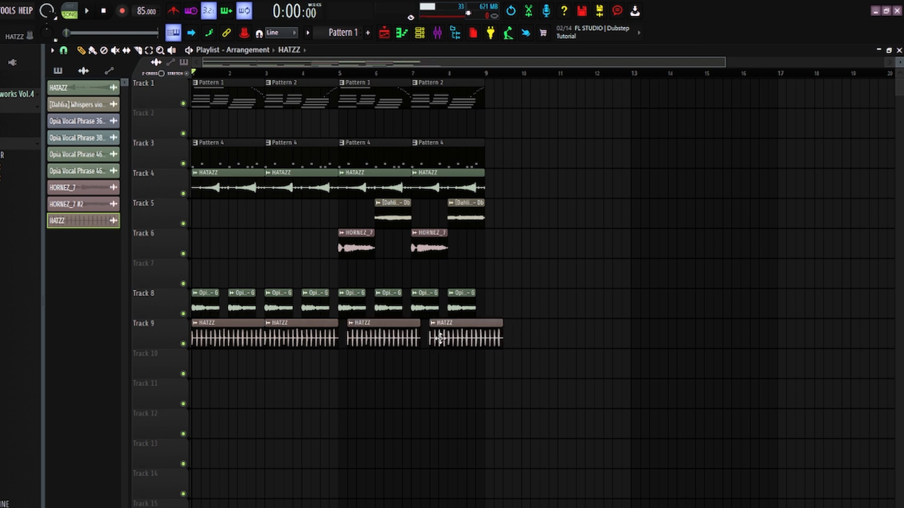
pyautogui.moveTo(438, 337); pyautogui.dragTo(429, 336)
pyautogui.moveTo(400, 335); pyautogui.dragTo(391, 336)
pyautogui.moveTo(449, 335); pyautogui.dragTo(439, 335)
# Step: Route the HATZZ channel to mixer track 8 and lower that track's fader
pyautogui.doubleClick(440, 335)
pyautogui.hotkey('ctrl', 'l')
pyautogui.moveTo(287, 320); pyautogui.dragTo(287, 348)
# Step: Load Fruity parametric EQ 2 on mixer track 8 with the 30Hz + 18kHz cut preset and raise the low-cut frequency
pyautogui.click(793, 84)
pyautogui.moveTo(800, 98)
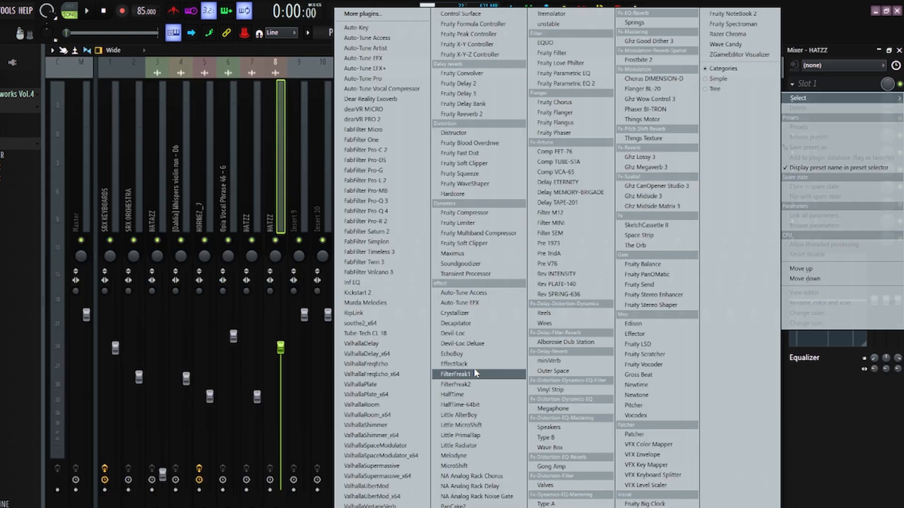
pyautogui.click(546, 88)
pyautogui.rightClick(383, 128)
pyautogui.click(406, 174)
pyautogui.moveTo(333, 277); pyautogui.dragTo(333, 262)
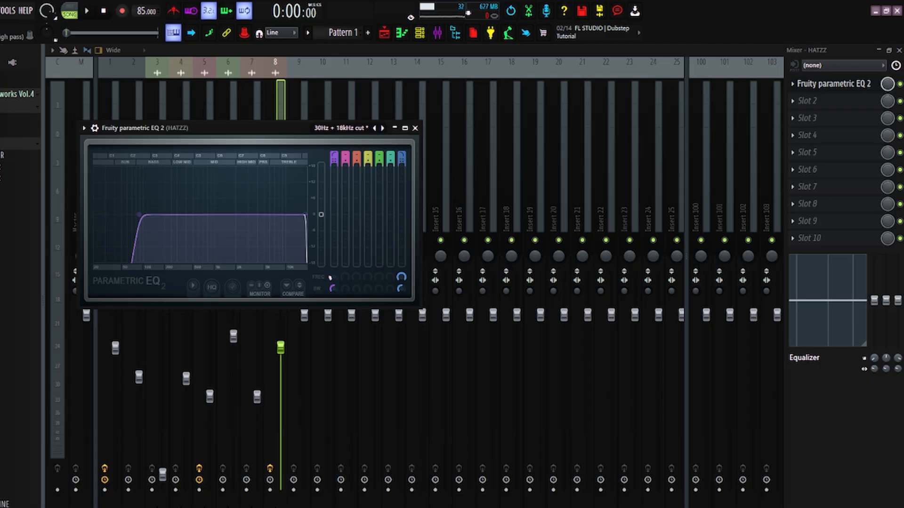
# Step: Adjust the EQ's high-cut frequency to its maximum during playback and lower the fader of mixer track 8 further
pyautogui.press('space')
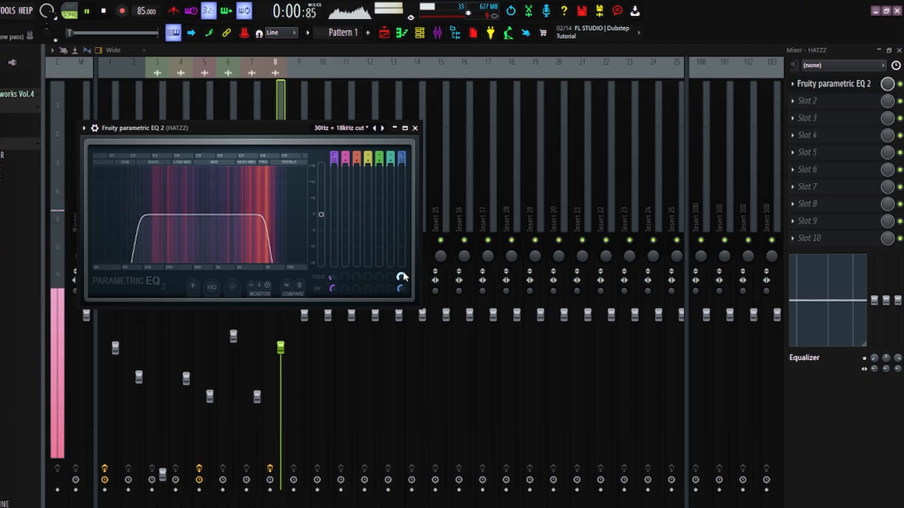
pyautogui.moveTo(399, 279); pyautogui.dragTo(399, 268)
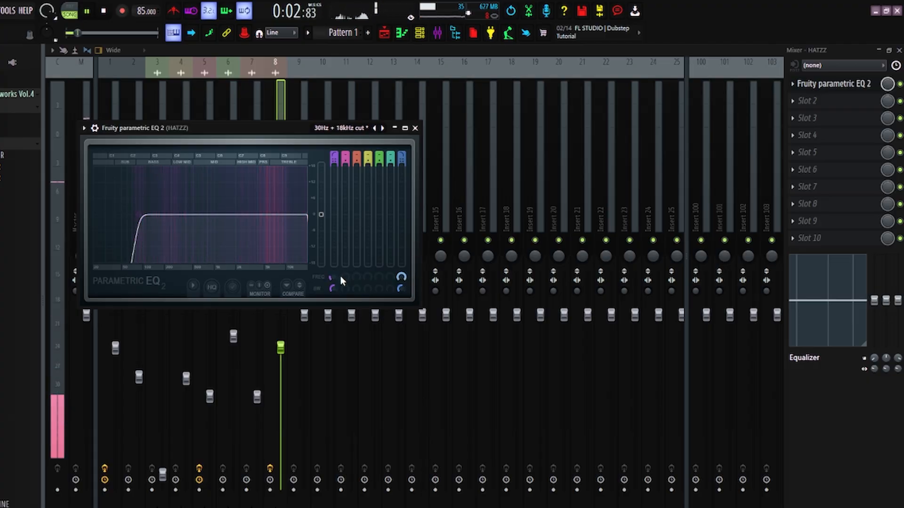
pyautogui.press('space')
pyautogui.press('space')
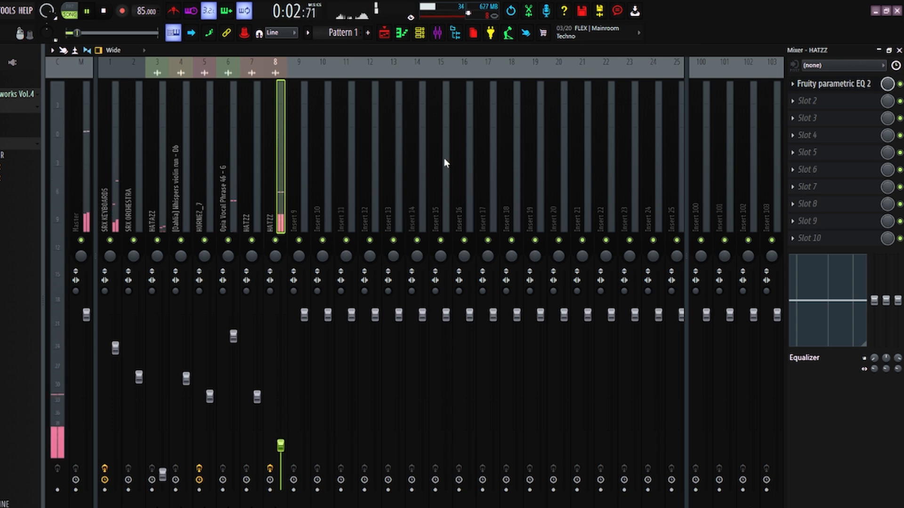
pyautogui.click(792, 100)
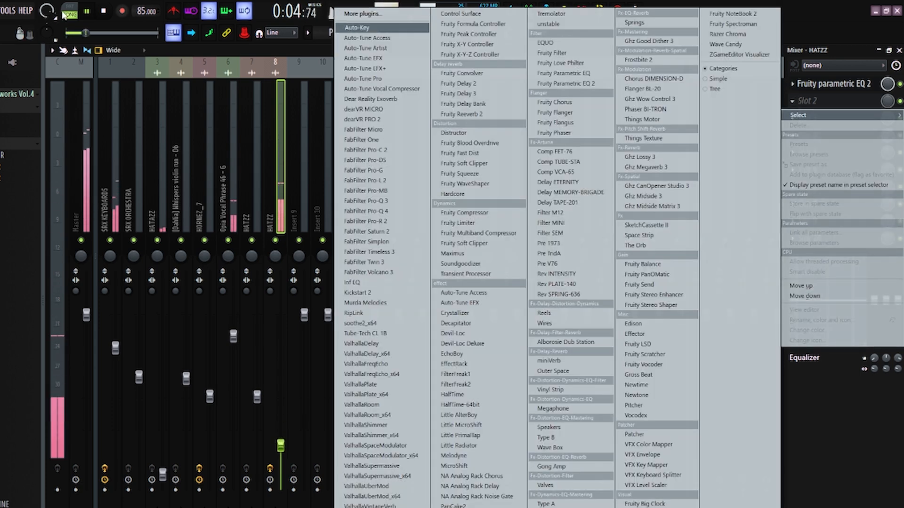
pyautogui.click(137, 27)
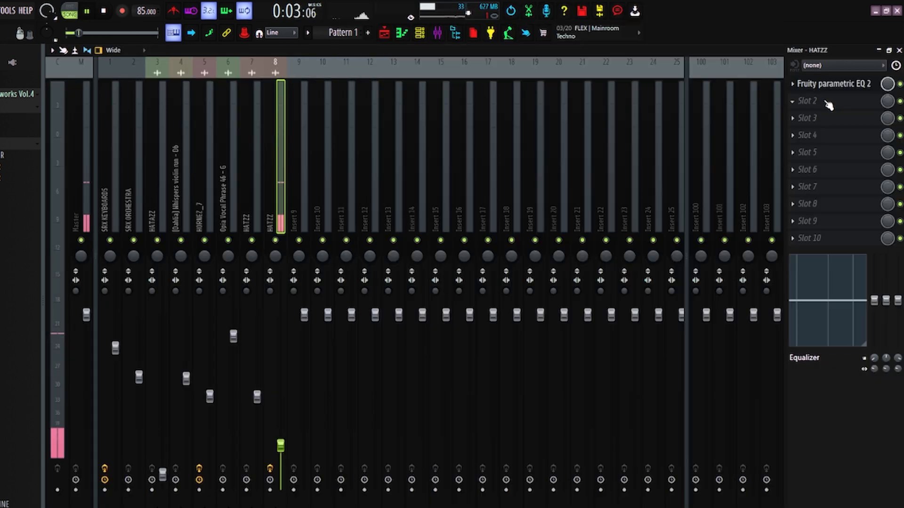
# Step: Load soothe2_x64 on the HATZZ mixer track and choose one of its library presets
pyautogui.click(807, 100)
pyautogui.moveTo(798, 114)
pyautogui.click(359, 323)
pyautogui.click(296, 160)
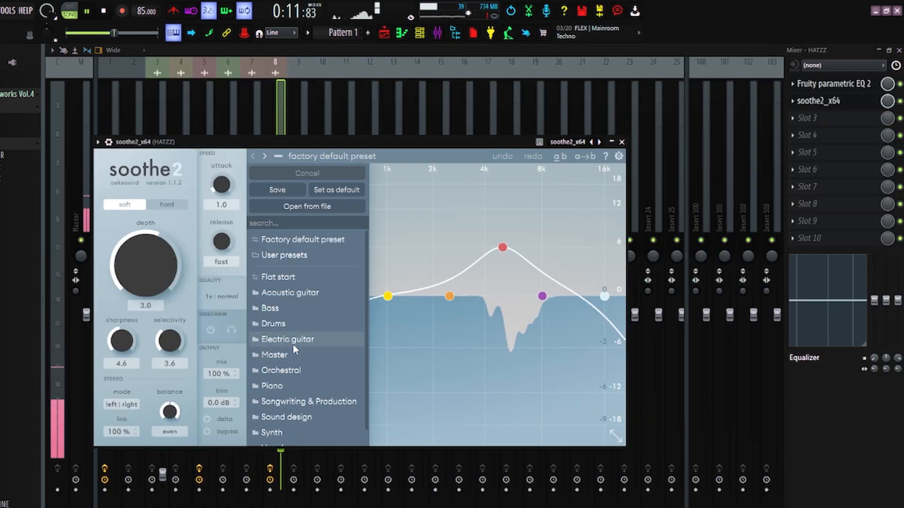
pyautogui.moveTo(273, 308)
pyautogui.click(408, 236)
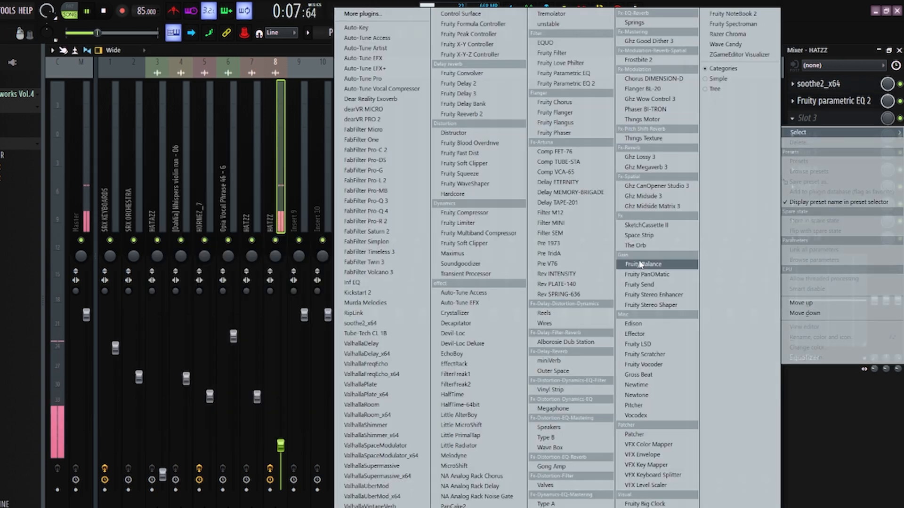
# Step: Add Gross Beat in slot 3 of the HATZZ mixer track, using the Stutter preset with the Shuffle 2 time slot
pyautogui.click(638, 375)
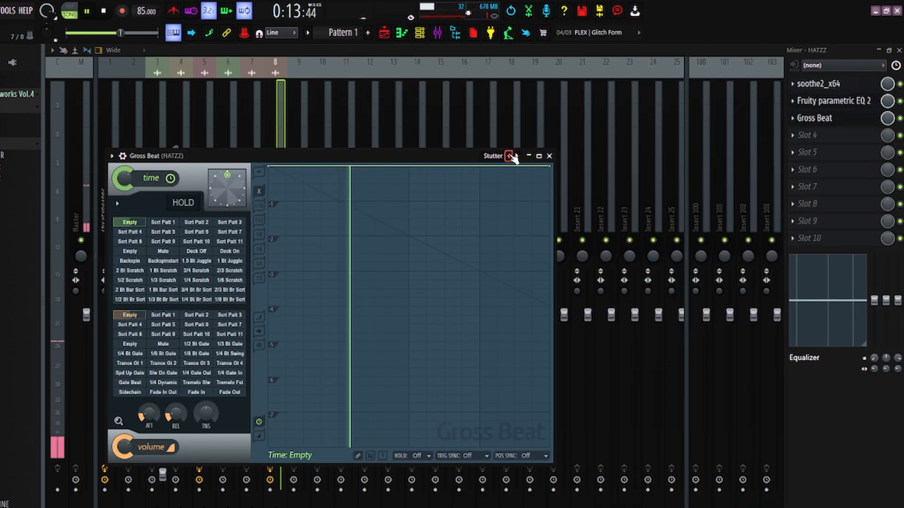
pyautogui.click(512, 156)
pyautogui.click(182, 236)
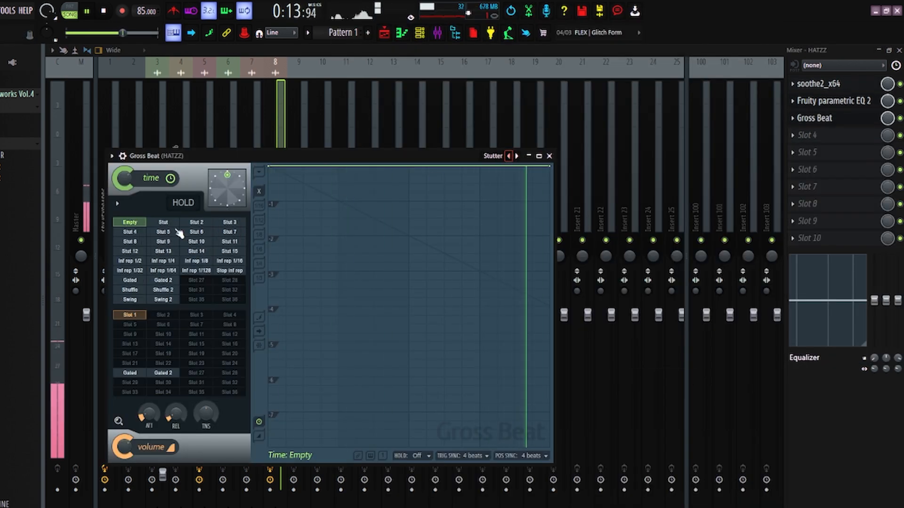
pyautogui.click(178, 292)
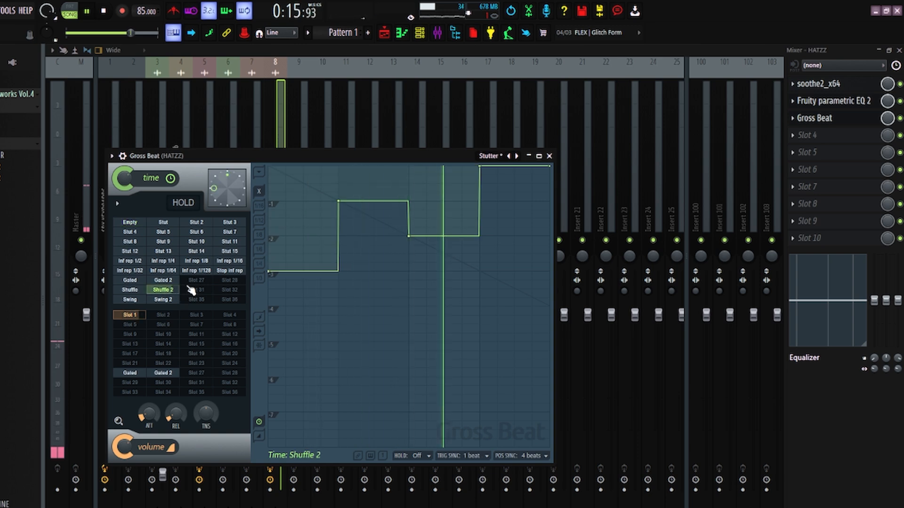
# Step: Solo Track 4 in the playlist during playback to hear its HATAZZ clips, and restore the other tracks
pyautogui.click(384, 32)
pyautogui.rightClick(183, 193)
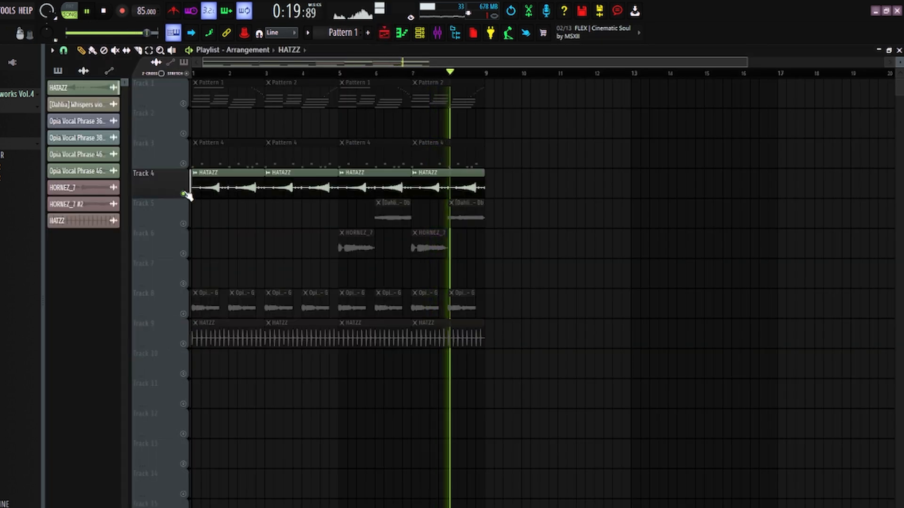
pyautogui.rightClick(183, 194)
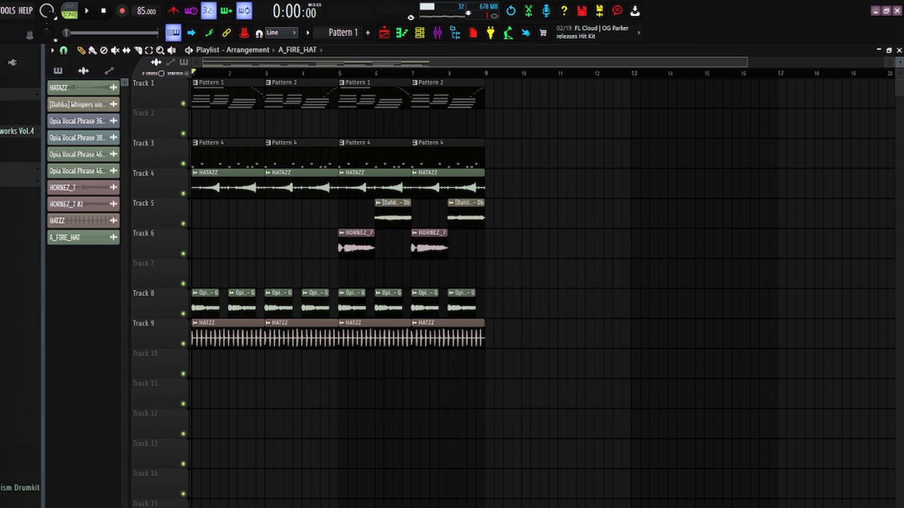
# Step: Place the DONSKI_1 loop at bar 1 on Track 10 and time-stretch it to fit exactly one bar
pyautogui.click(429, 41)
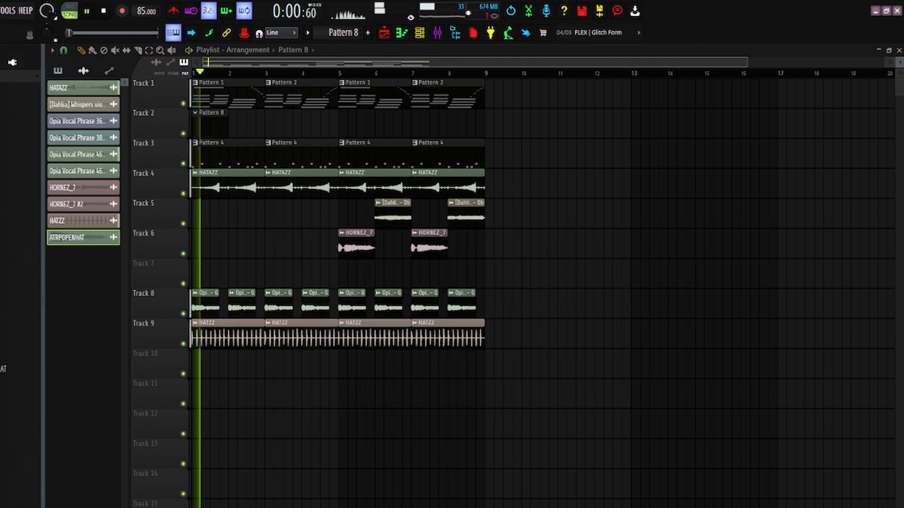
pyautogui.moveTo(221, 369); pyautogui.dragTo(193, 372)
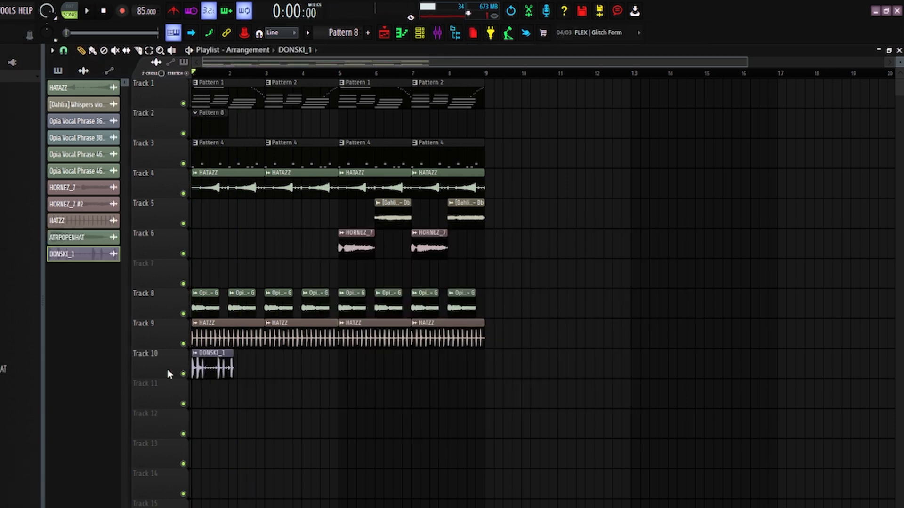
pyautogui.doubleClick(224, 372)
pyautogui.moveTo(747, 62); pyautogui.dragTo(354, 62)
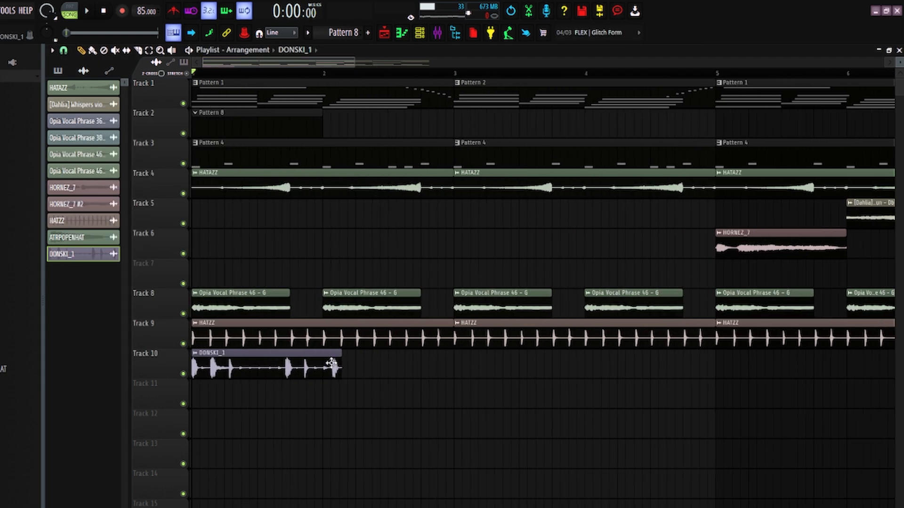
pyautogui.doubleClick(324, 371)
pyautogui.moveTo(277, 174); pyautogui.dragTo(277, 180)
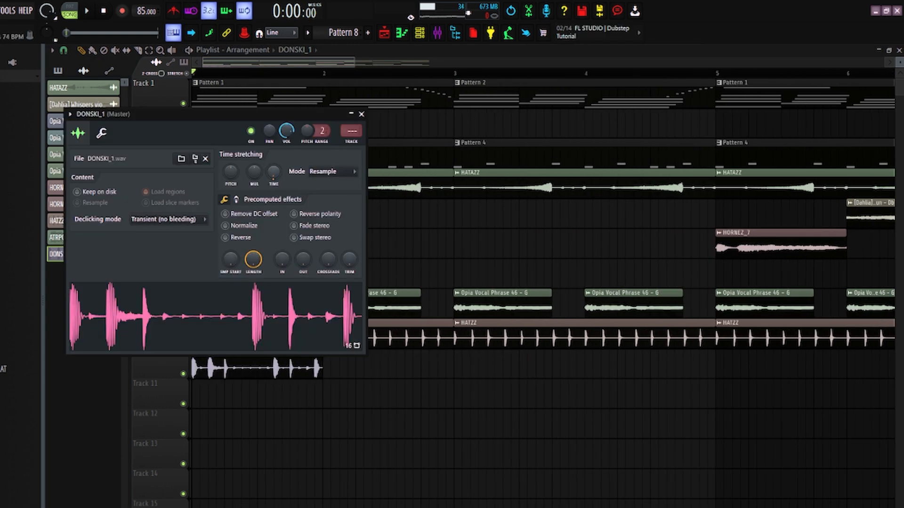
pyautogui.click(362, 115)
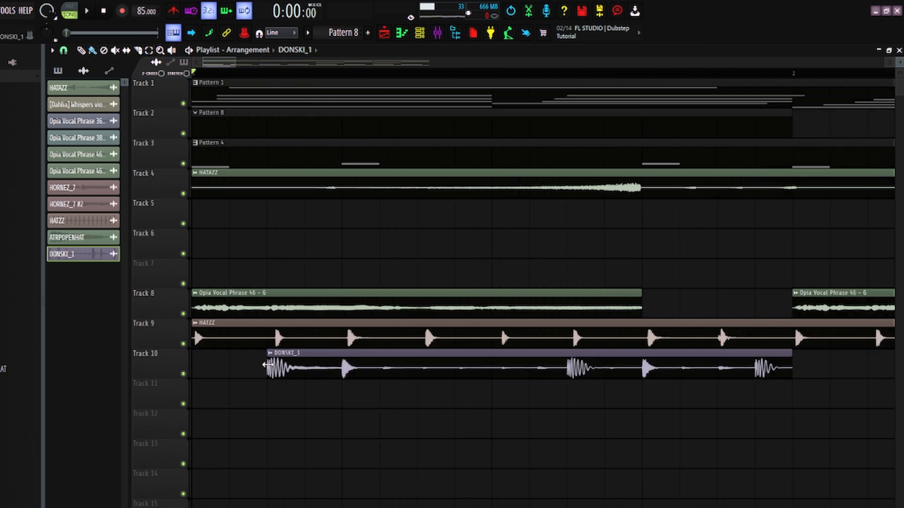
# Step: Trim the start of the DONSKI_1 clip on Track 10 past its opening kicks and cut out the remaining kicks, checking playback
pyautogui.moveTo(266, 365); pyautogui.dragTo(290, 377)
pyautogui.press('space')
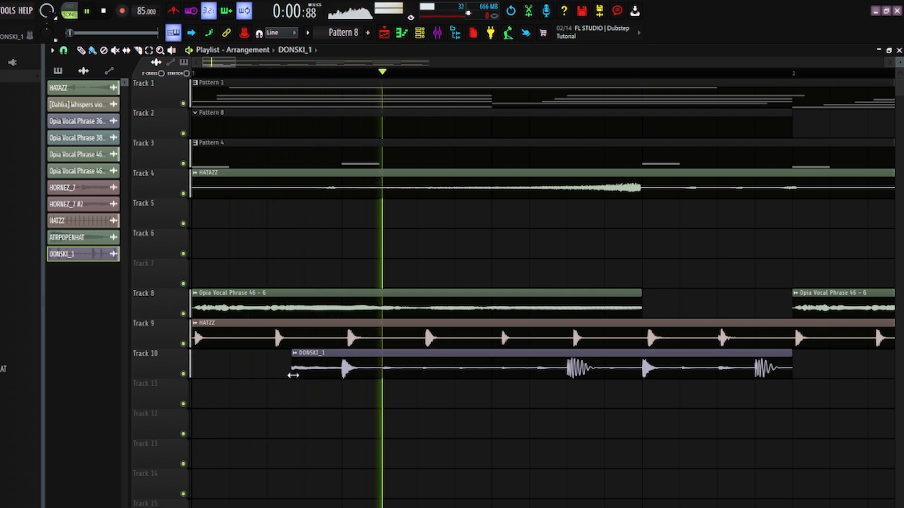
pyautogui.press('space')
pyautogui.press('space')
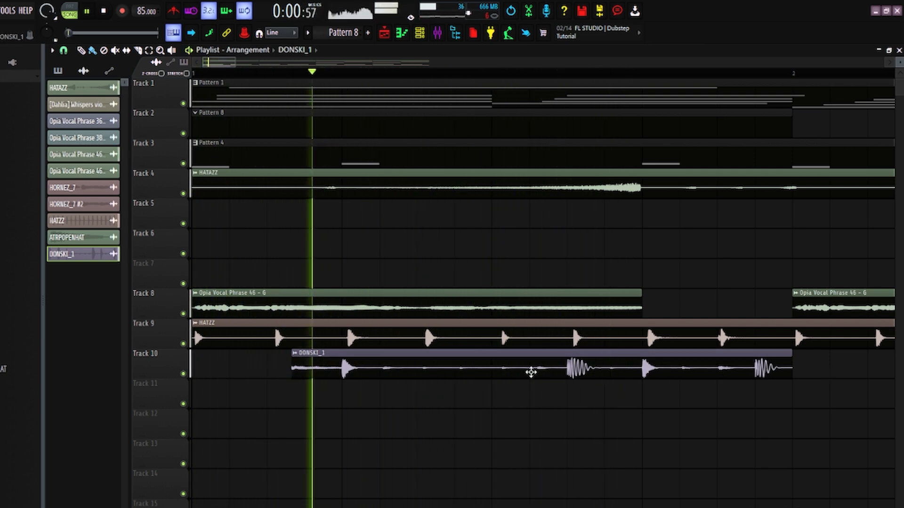
pyautogui.press('space')
pyautogui.press('space')
pyautogui.press('space')
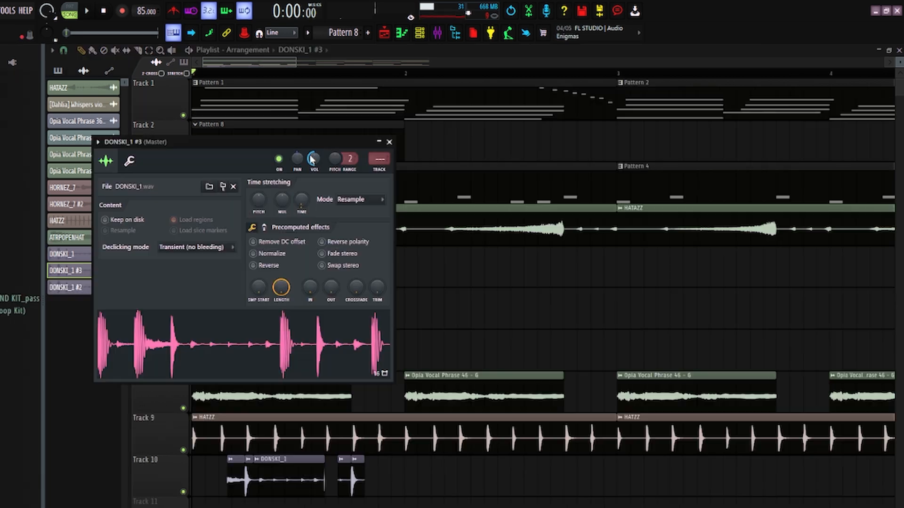
pyautogui.click(314, 160)
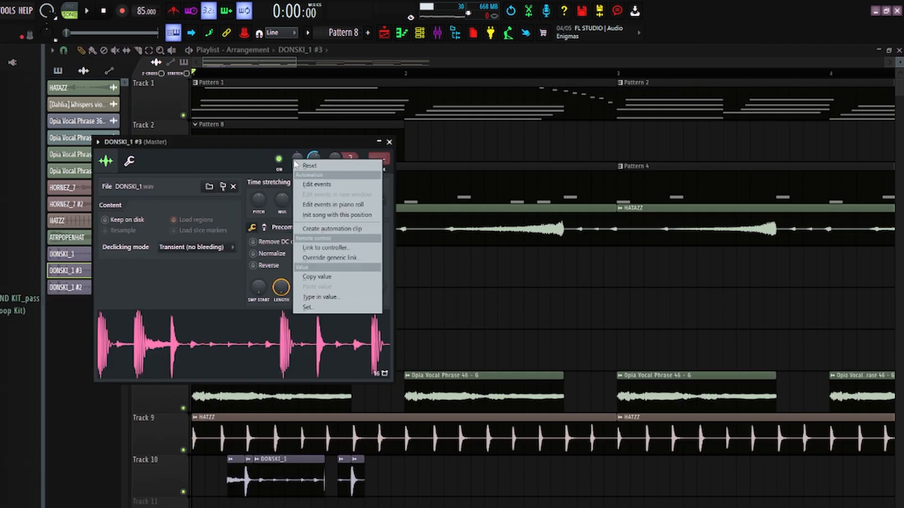
pyautogui.click(338, 324)
pyautogui.press('Escape')
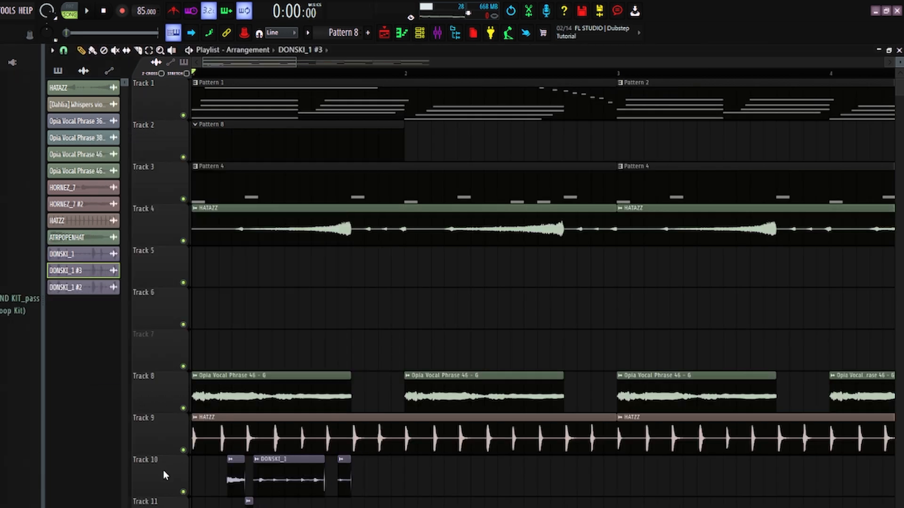
# Step: Consolidate Track 10's DONSKI_1 slices into one audio clip and duplicate the percussion slices of Tracks 10 to 12 at bar 2
pyautogui.rightClick(164, 475)
pyautogui.click(278, 472)
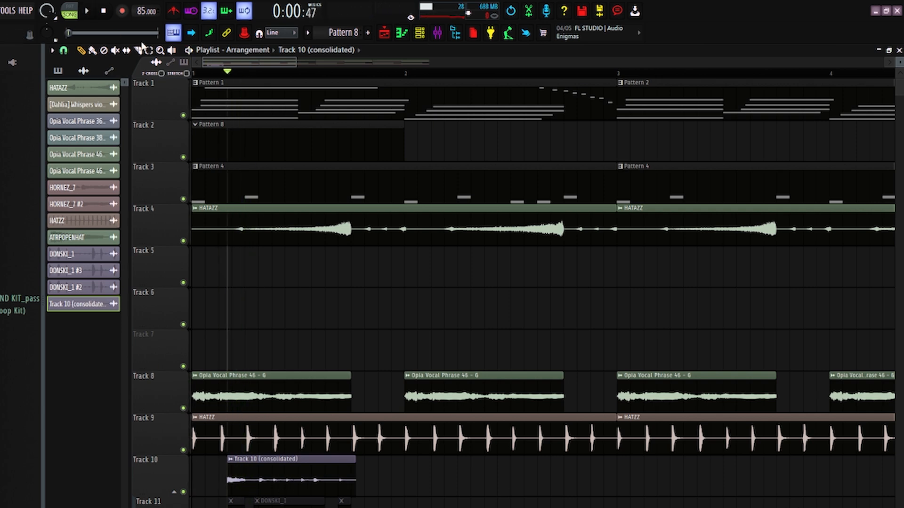
pyautogui.scroll(-4, 309, 391)
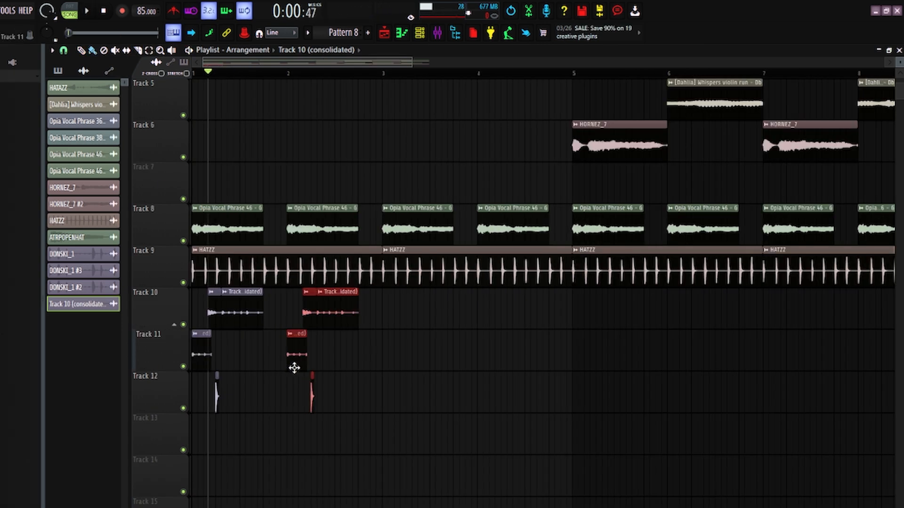
# Step: Repeat the short DONSKI_1 #3 hit every half bar along Track 12 through bar 8 and add a consolidated slice on Track 13
pyautogui.press('space')
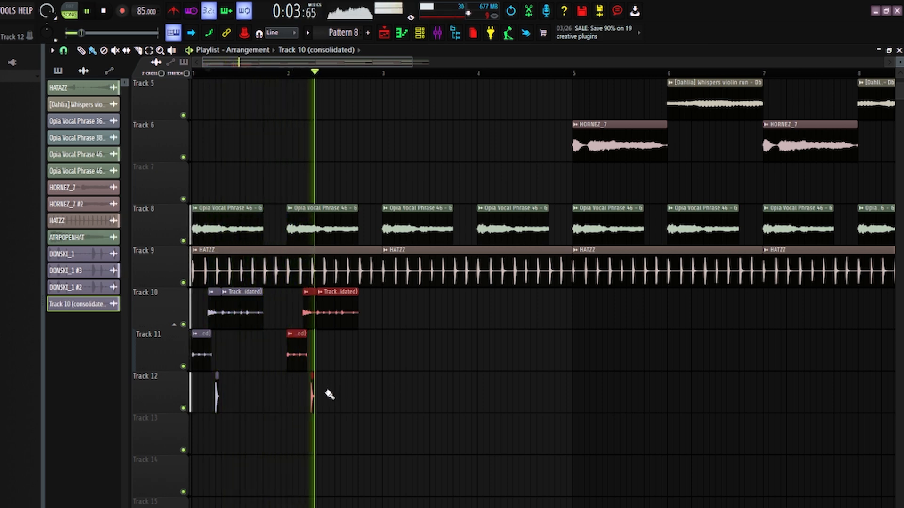
pyautogui.press('space')
pyautogui.press('space')
pyautogui.press('space')
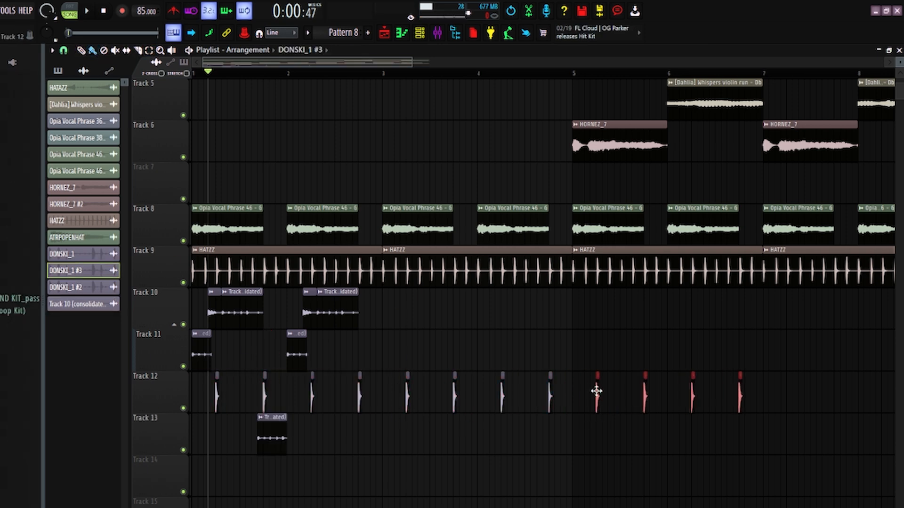
pyautogui.press('space')
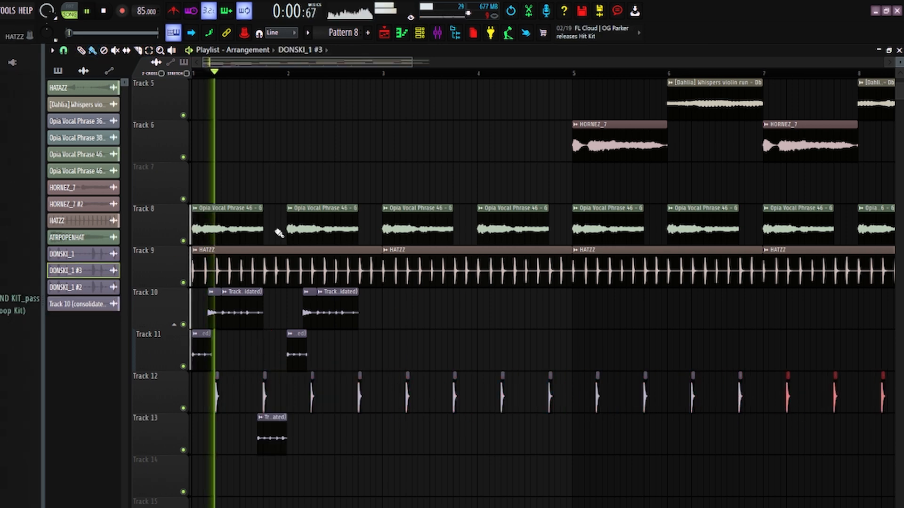
pyautogui.moveTo(412, 62); pyautogui.dragTo(677, 123)
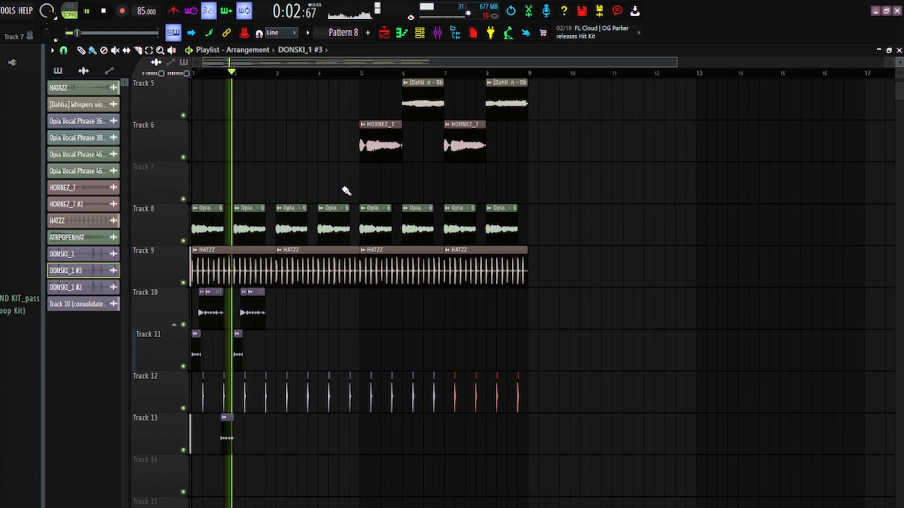
pyautogui.press('space')
pyautogui.press('space')
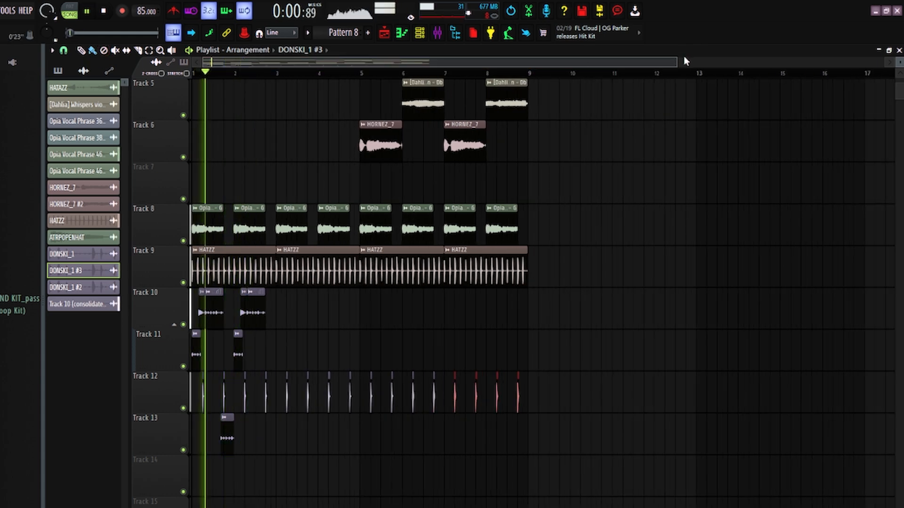
# Step: With playlist snap set to (none), shift the short Track 11 slice in bar 1 slightly later and copy it near the end of bar 2
pyautogui.keyDown('ctrl'); pyautogui.scroll(5, 281, 247); pyautogui.keyUp('ctrl')
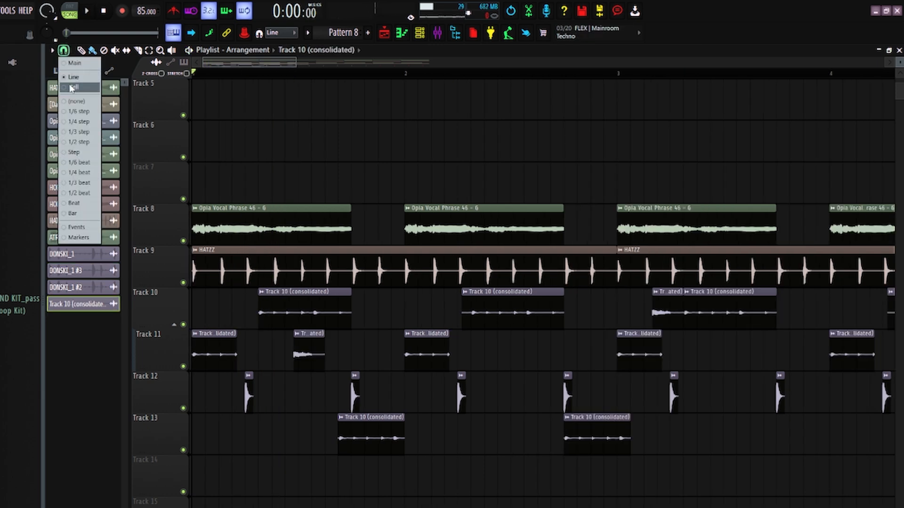
pyautogui.click(76, 102)
pyautogui.press('space')
pyautogui.moveTo(306, 359); pyautogui.dragTo(324, 359)
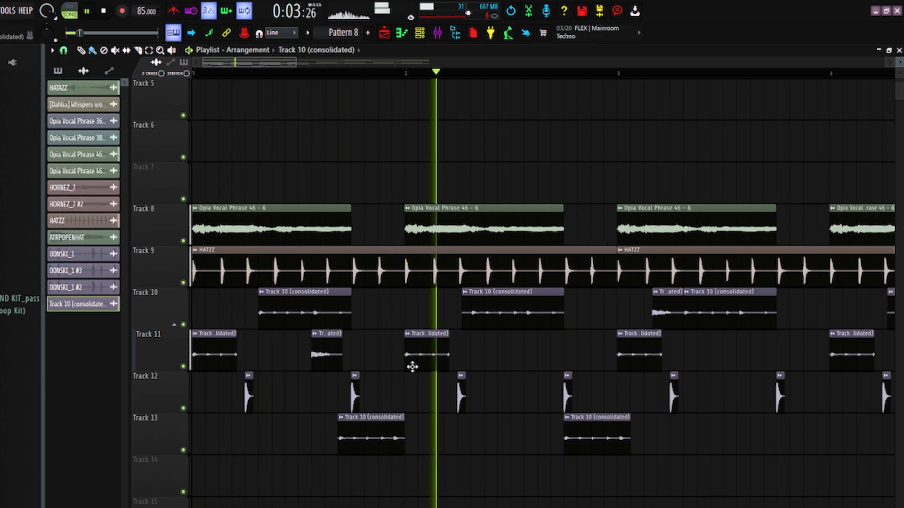
pyautogui.press('space')
pyautogui.press('space')
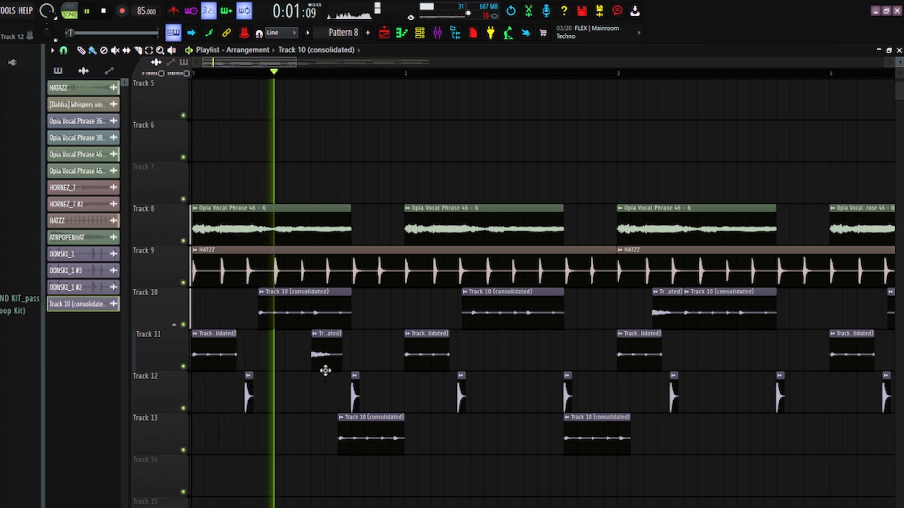
pyautogui.moveTo(324, 369); pyautogui.dragTo(551, 383)
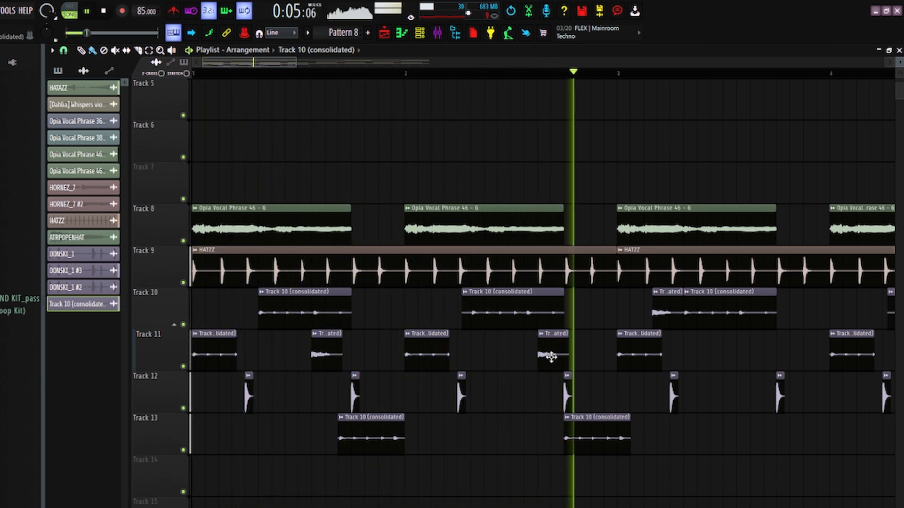
pyautogui.moveTo(329, 343); pyautogui.dragTo(395, 399)
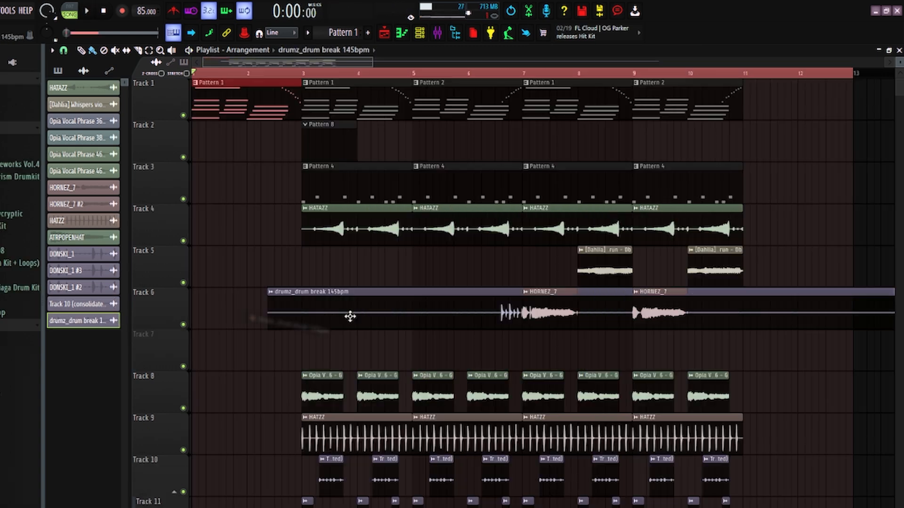
# Step: Slip the drumz_drum break 145bpm audio on Track 6 so its hits begin the clip, and cut off the long tail at bar 3
pyautogui.moveTo(267, 313); pyautogui.dragTo(288, 337)
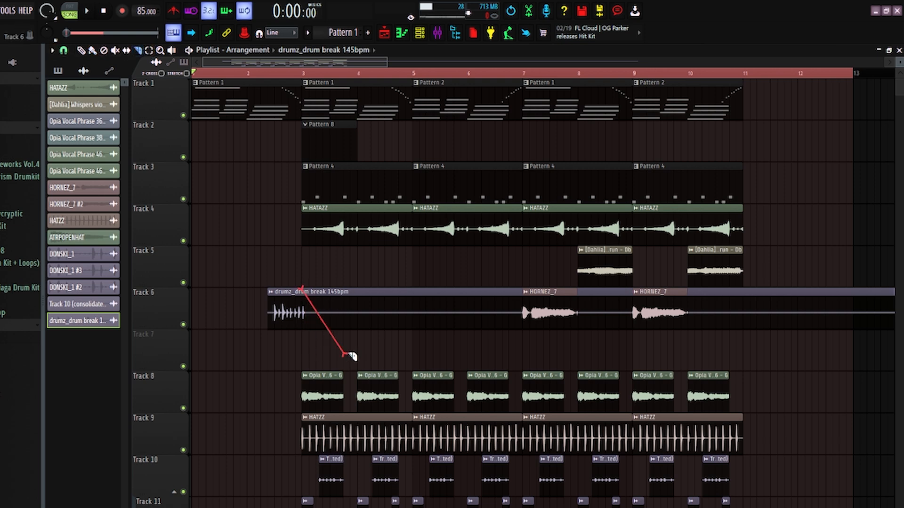
pyautogui.moveTo(350, 356); pyautogui.dragTo(351, 356)
pyautogui.hotkey('ctrl', 'z')
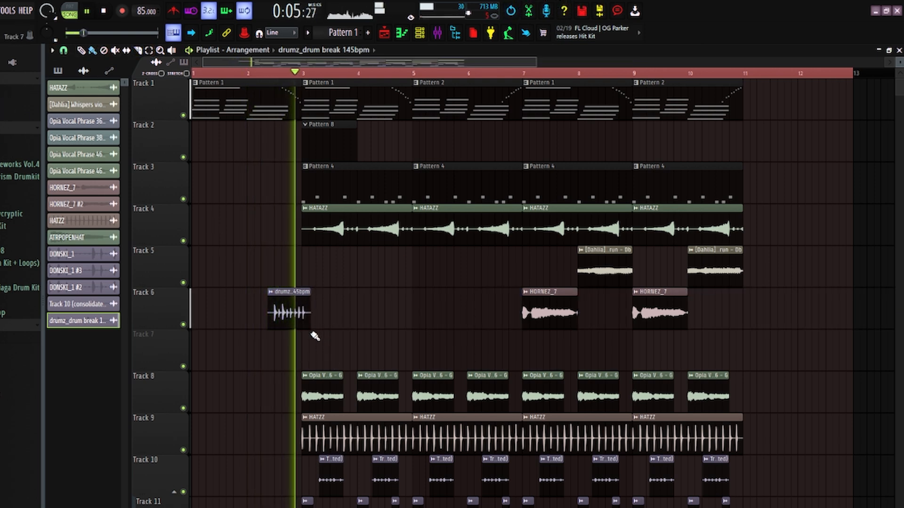
pyautogui.press('space')
pyautogui.press('space')
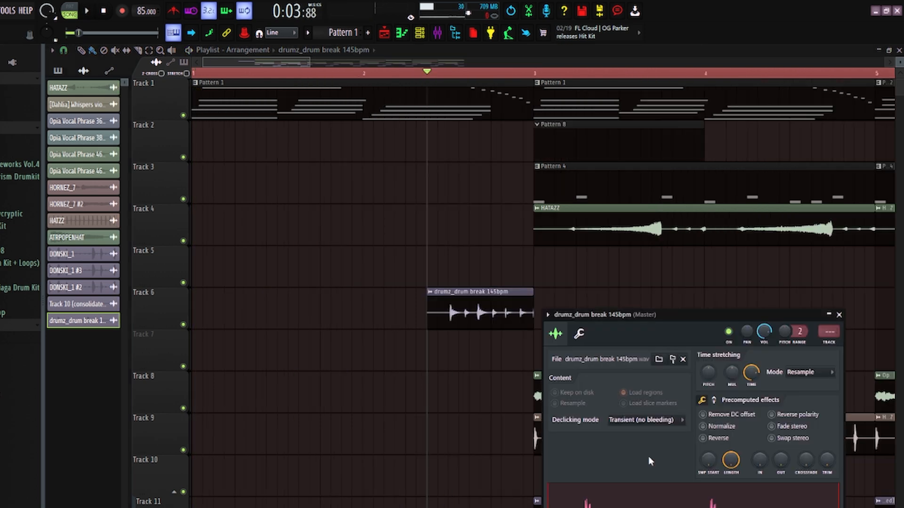
# Step: With playlist snap set to (none), slip the drum break's audio slightly earlier inside its Track 6 clip and check playback
pyautogui.click(127, 51)
pyautogui.click(64, 51)
pyautogui.click(80, 100)
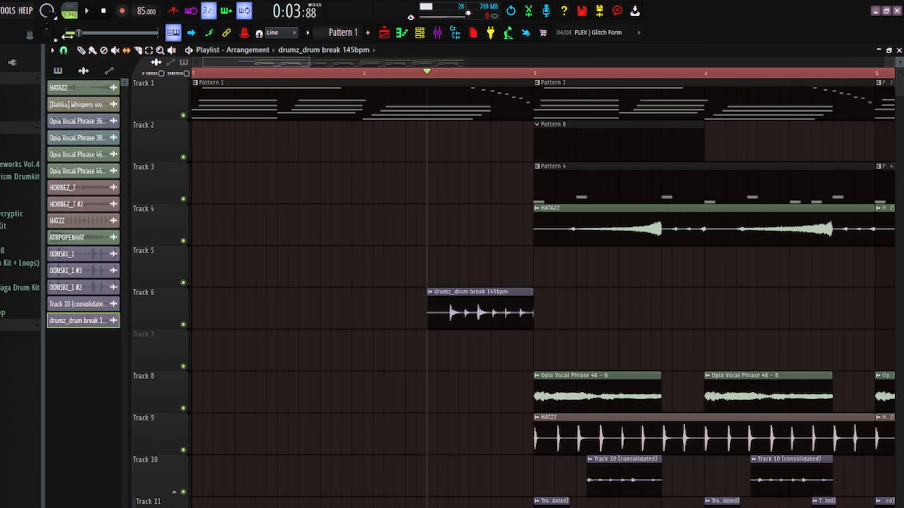
pyautogui.press('space')
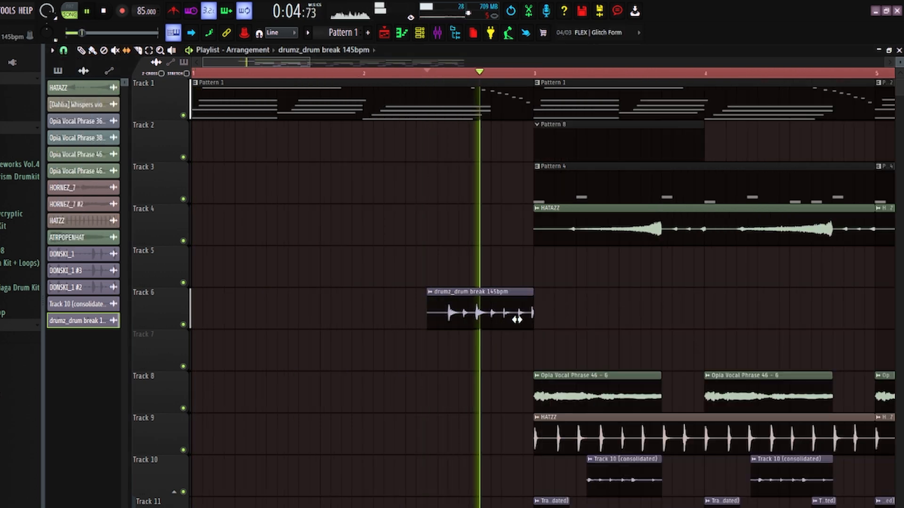
pyautogui.press('space')
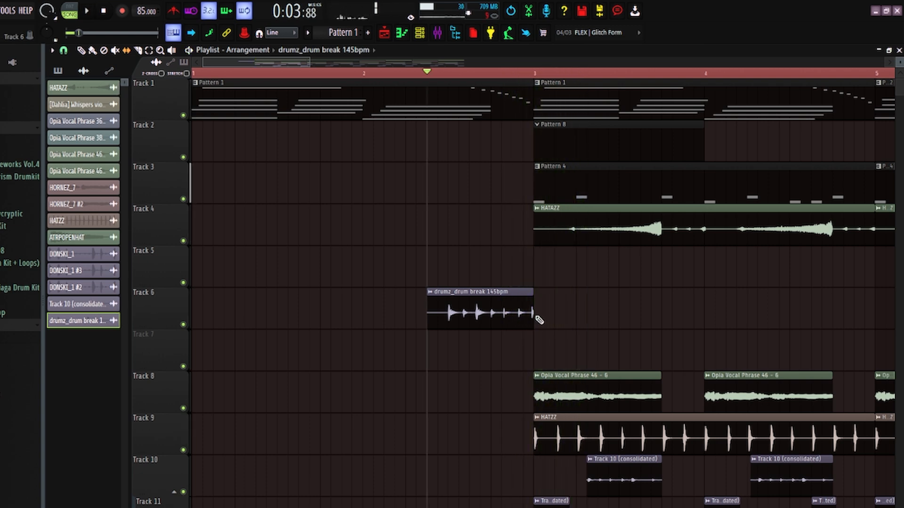
# Step: Restore the playlist snap to Main and trim the end of the drum break clip on Track 6 to bar 3
pyautogui.click(138, 51)
pyautogui.click(64, 50)
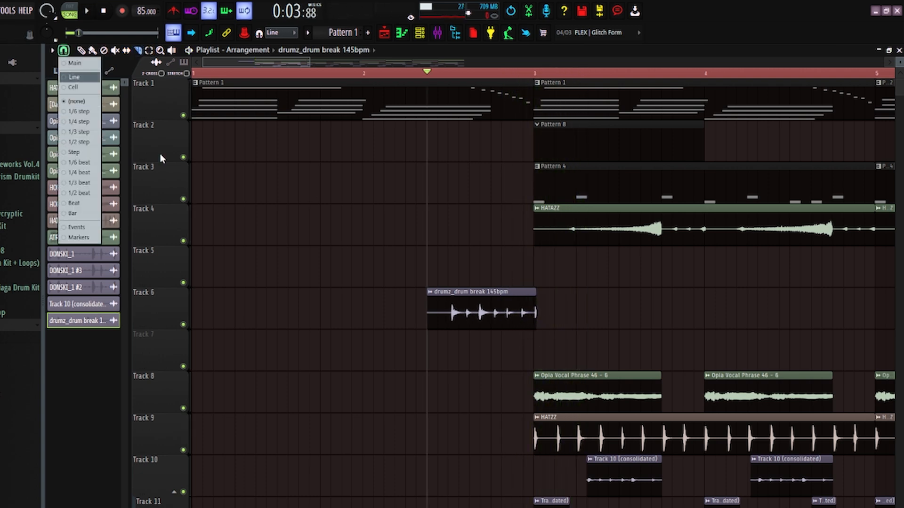
pyautogui.click(77, 87)
pyautogui.click(64, 51)
pyautogui.click(78, 63)
pyautogui.moveTo(534, 287); pyautogui.dragTo(523, 337)
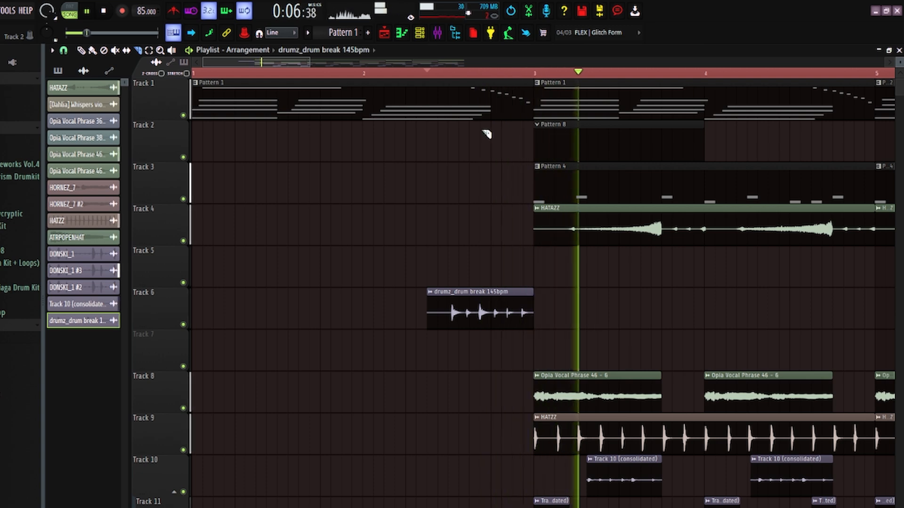
# Step: Place the Basic Riser sample on Track 5 at bar 2 and route it to mixer insert 10 at a reduced level
pyautogui.moveTo(311, 59); pyautogui.dragTo(522, 60)
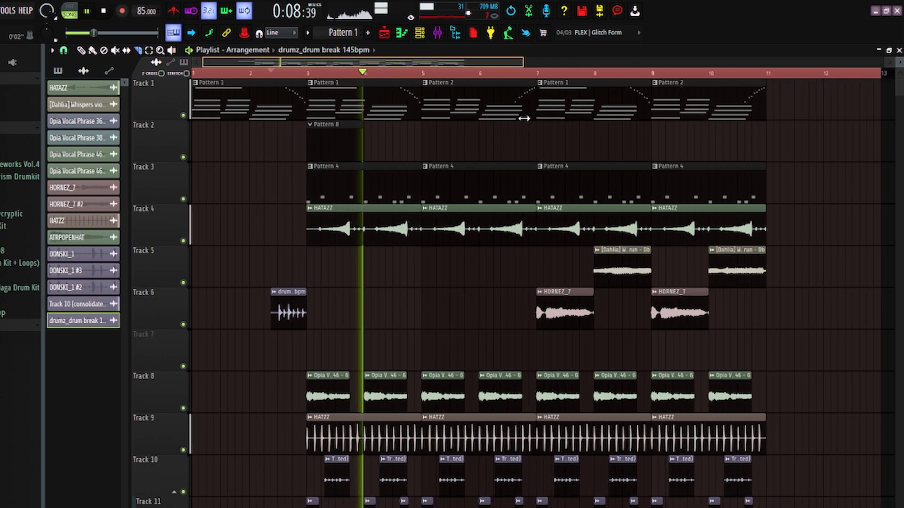
pyautogui.moveTo(2, 429); pyautogui.dragTo(269, 268)
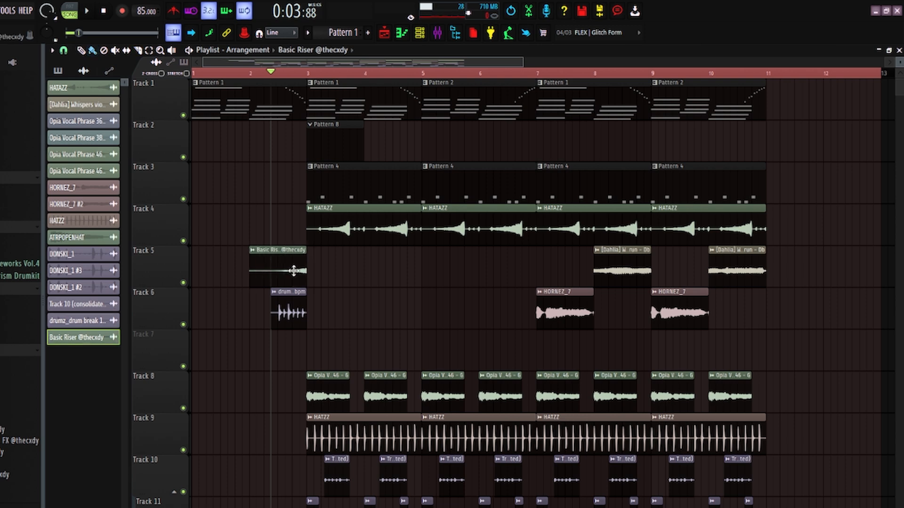
pyautogui.doubleClick(294, 271)
pyautogui.hotkey('ctrl', 'l')
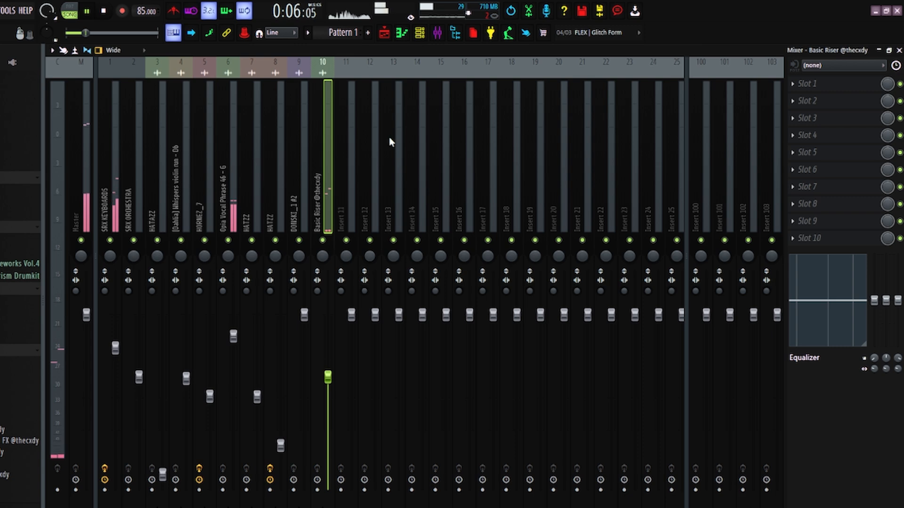
pyautogui.click(386, 31)
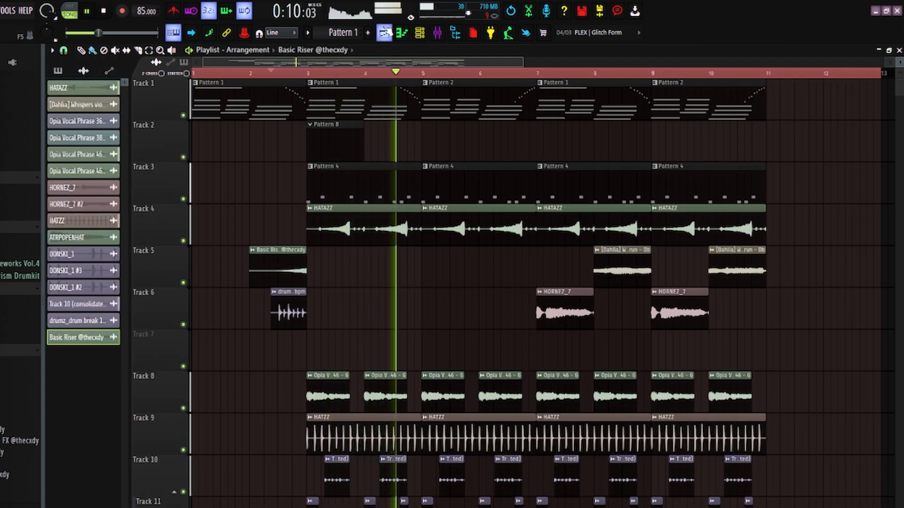
pyautogui.press('space')
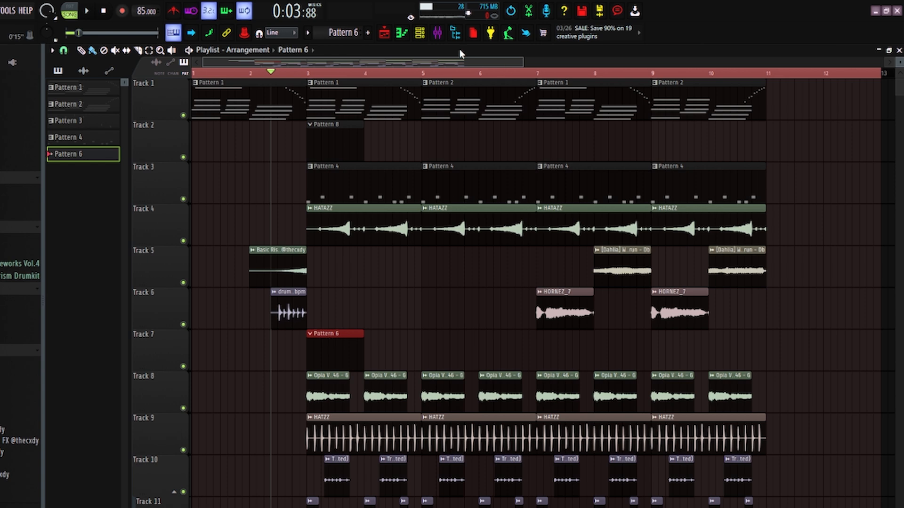
# Step: Insert a Purity instrument in the channel rack for Pattern 6 and choose its Bass Guitar category
pyautogui.click(419, 33)
pyautogui.rightClick(377, 322)
pyautogui.moveTo(455, 404)
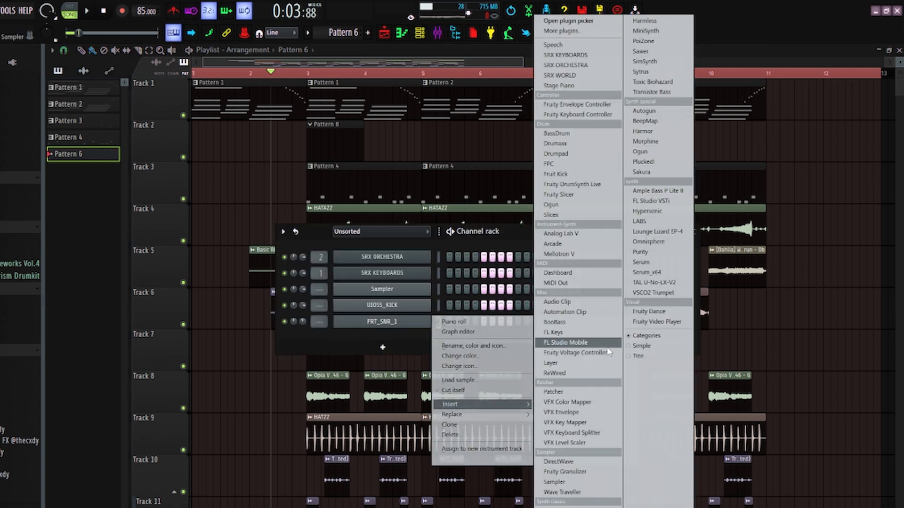
pyautogui.click(646, 252)
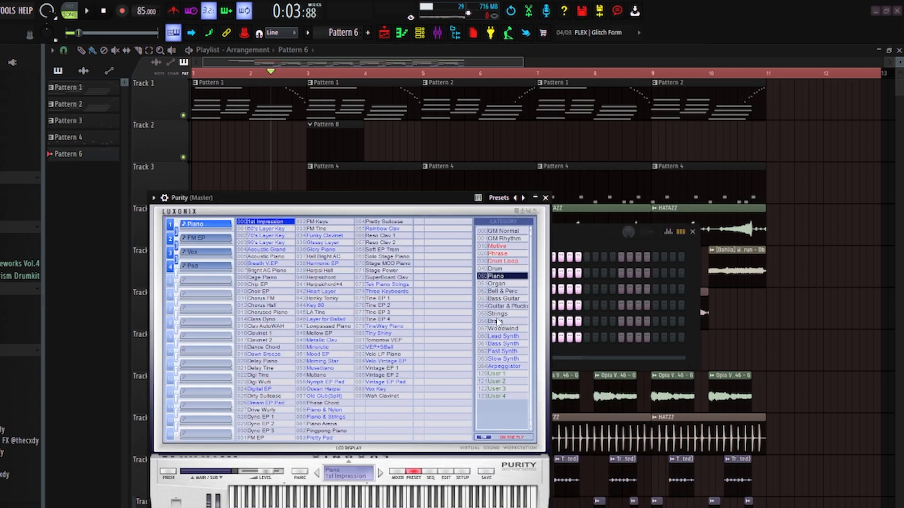
pyautogui.click(501, 299)
pyautogui.click(544, 198)
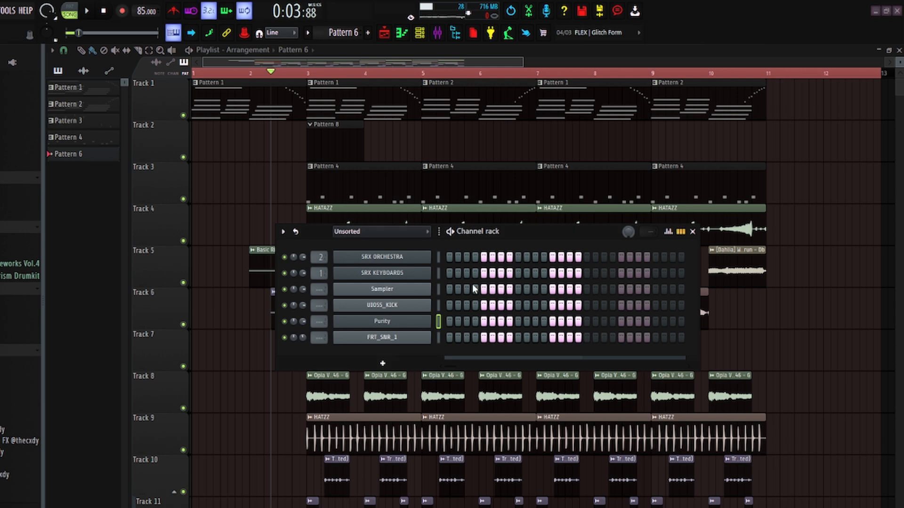
# Step: In Purity's piano roll for Pattern 6, enter half-bar notes alternating A4 and G4 at the start of bars 1 to 4
pyautogui.rightClick(430, 321)
pyautogui.click(480, 321)
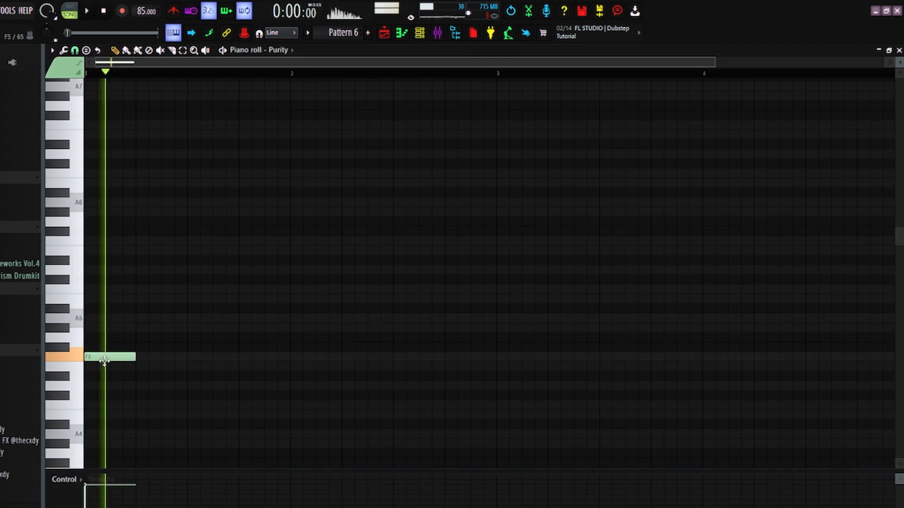
pyautogui.moveTo(94, 358); pyautogui.dragTo(188, 415)
pyautogui.click(297, 435)
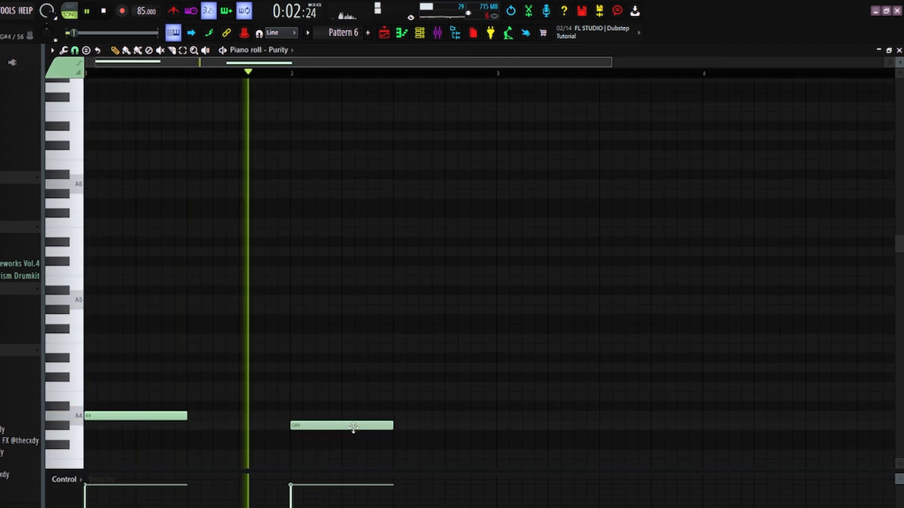
pyautogui.click(499, 416)
pyautogui.click(707, 435)
pyautogui.scroll(-3, 837, 400)
pyautogui.click(542, 339)
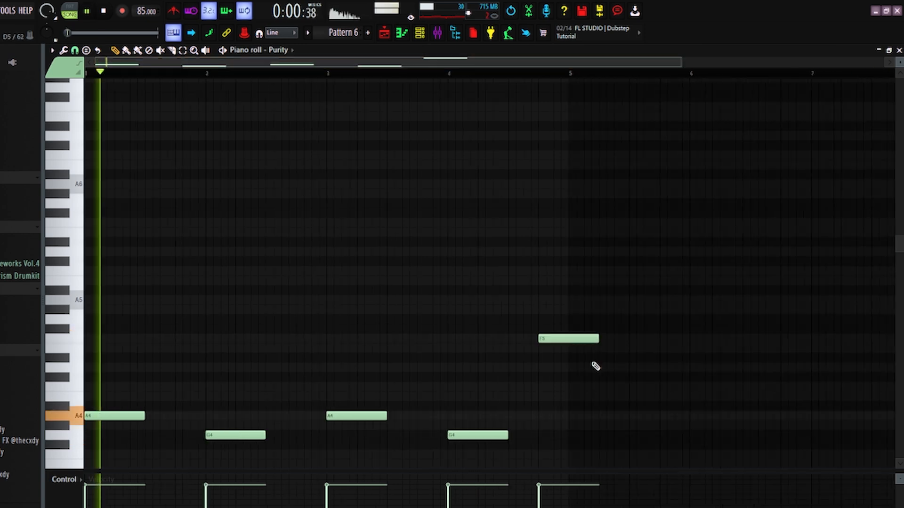
pyautogui.rightClick(565, 339)
# Step: Add short pickup notes E4 and F4 before bar 2, G#4 before bar 3, and one more before bar 4
pyautogui.click(179, 300)
pyautogui.moveTo(234, 300)
pyautogui.mouseDown()
pyautogui.moveTo(191, 303)
pyautogui.moveTo(179, 463)
pyautogui.mouseUp()
pyautogui.click(193, 455)
pyautogui.click(315, 426)
pyautogui.click(436, 463)
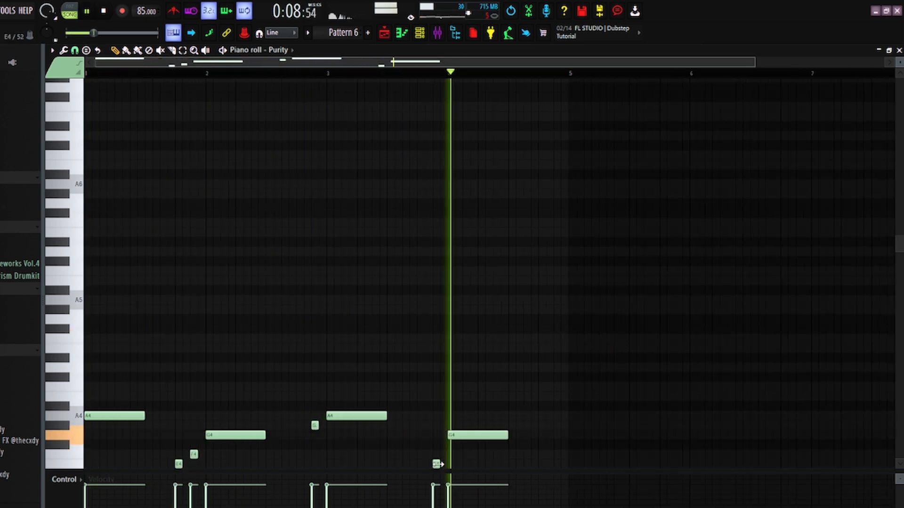
pyautogui.moveTo(436, 463); pyautogui.dragTo(436, 387)
# Step: With a finer snap, shift the pickups before bar 2 later, remove the one before bar 3, and raise the one before bar 4 to E5
pyautogui.click(75, 51)
pyautogui.click(93, 133)
pyautogui.rightClick(179, 464)
pyautogui.moveTo(192, 451); pyautogui.dragTo(197, 451)
pyautogui.click(188, 461)
pyautogui.rightClick(314, 421)
pyautogui.moveTo(436, 383); pyautogui.dragTo(441, 345)
pyautogui.moveTo(468, 430); pyautogui.dragTo(468, 395)
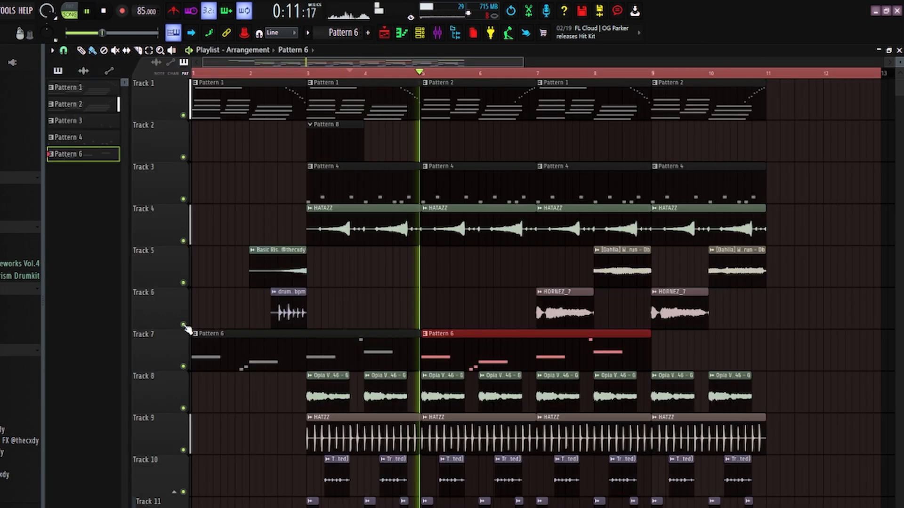
# Step: Repeat Pattern 6 along Track 7 with a clip at bar 9 and trim that clip to end at bar 11
pyautogui.click(662, 350)
pyautogui.moveTo(694, 356); pyautogui.dragTo(687, 356)
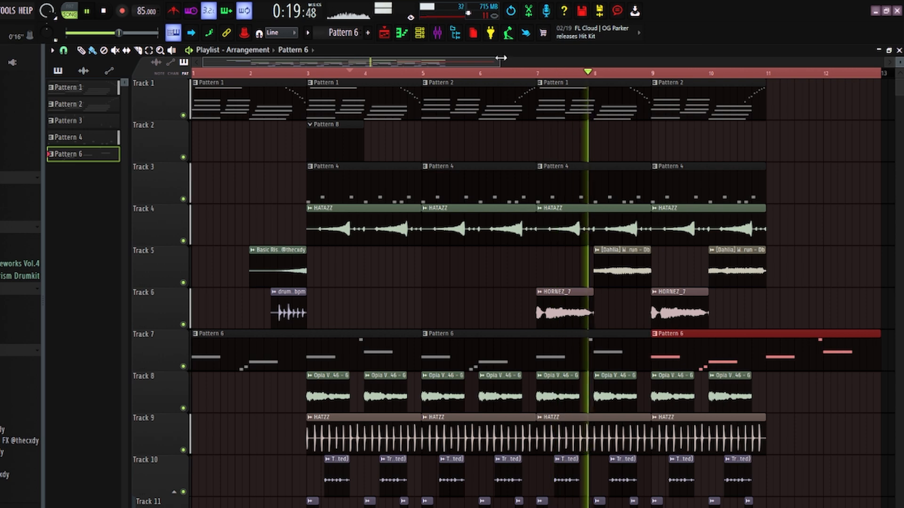
pyautogui.moveTo(501, 60); pyautogui.dragTo(649, 60)
pyautogui.moveTo(648, 356); pyautogui.dragTo(572, 353)
# Step: Remove the Pattern 6 clip covering bars 1 to 4 on Track 7 and copy the Basic Riser to bar 4 on Track 5
pyautogui.hotkey('ctrl', 'a')
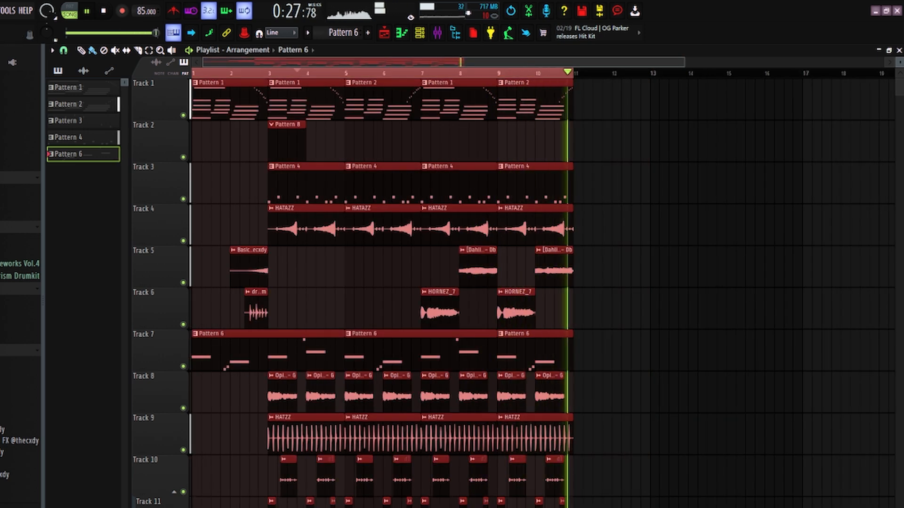
pyautogui.press('space')
pyautogui.click(215, 361)
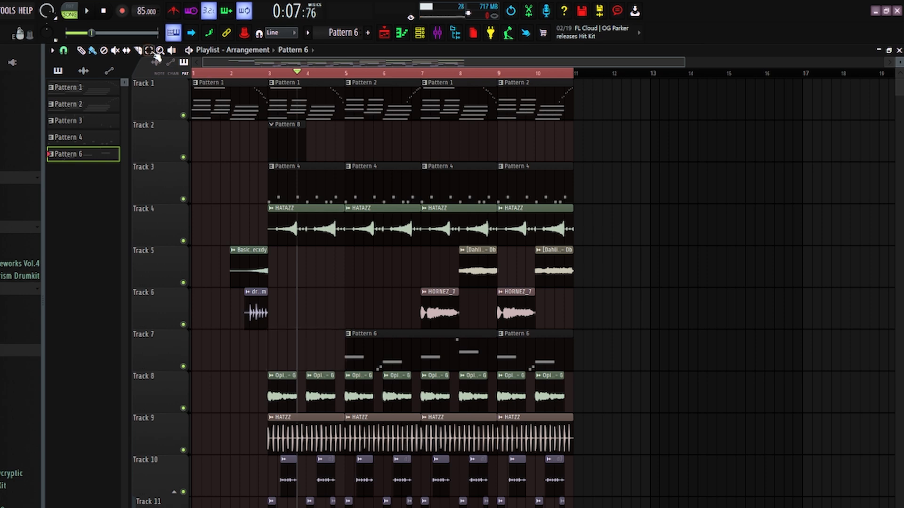
pyautogui.moveTo(250, 280)
pyautogui.mouseDown()
pyautogui.moveTo(327, 272)
pyautogui.moveTo(318, 272)
pyautogui.mouseUp()
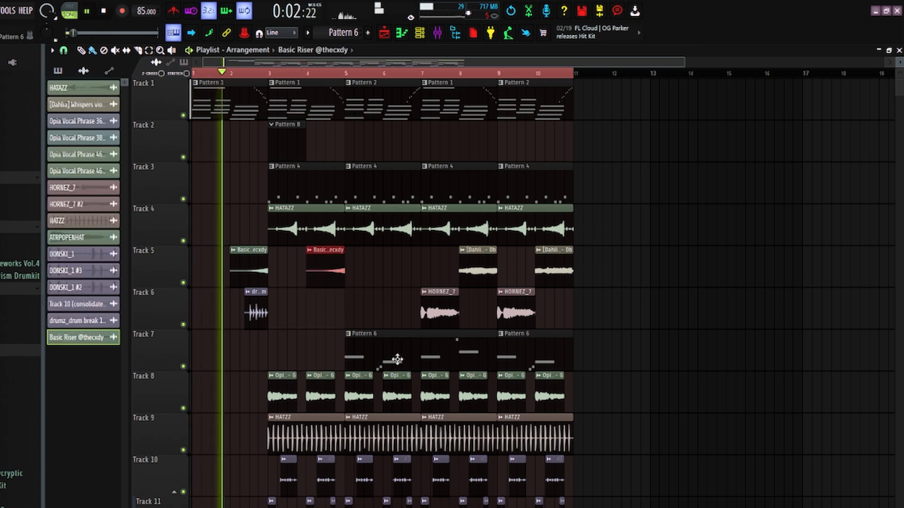
# Step: Lower the bar 4 bass note in Pattern 6 to G4 and return to the playlist
pyautogui.scroll(-1, 393, 360)
pyautogui.doubleClick(356, 324)
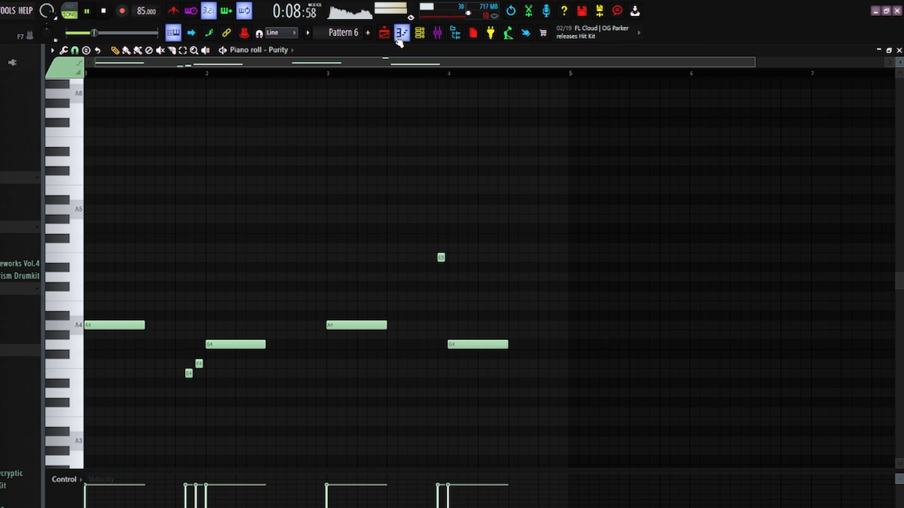
pyautogui.click(536, 53)
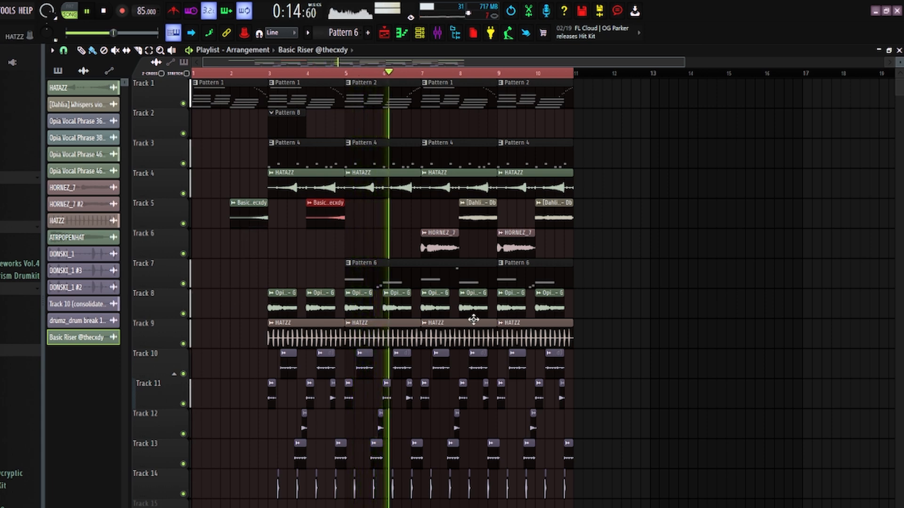
# Step: In Pattern 6, shorten the bar 3 A4 note, add a long G#4 after it, and lower the pickup before bar 4 to G#4
pyautogui.click(463, 293)
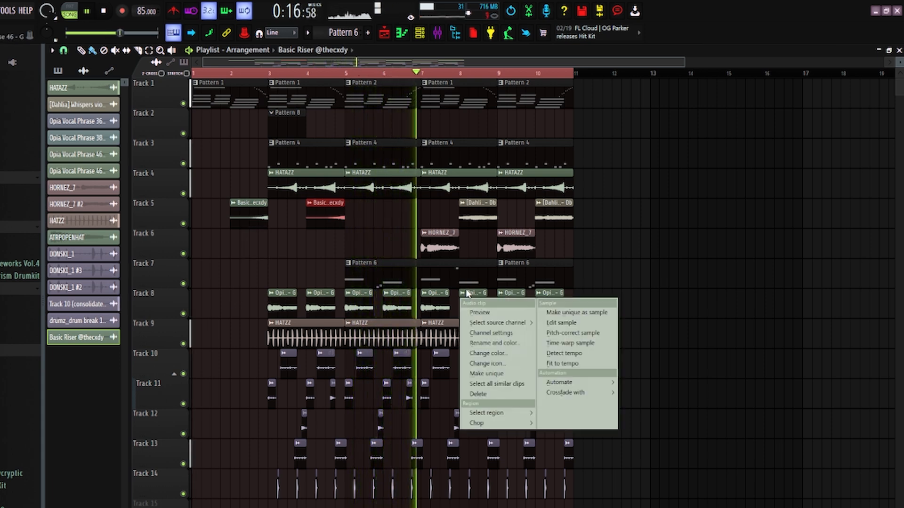
pyautogui.click(472, 277)
pyautogui.doubleClick(470, 272)
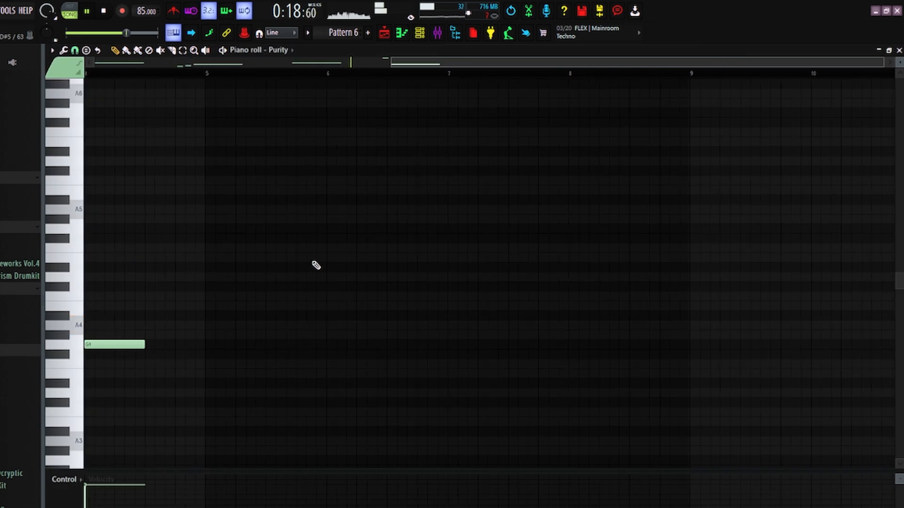
pyautogui.moveTo(393, 63); pyautogui.dragTo(185, 63)
pyautogui.click(164, 74)
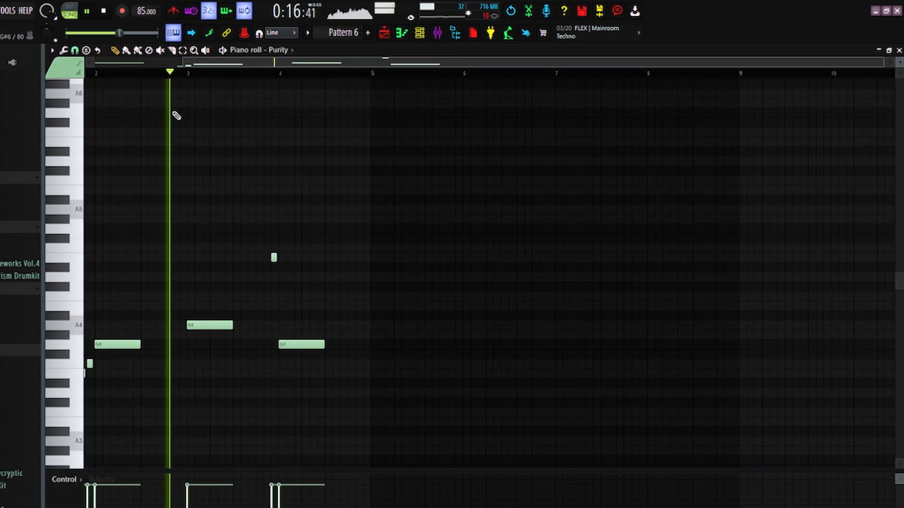
pyautogui.press('space')
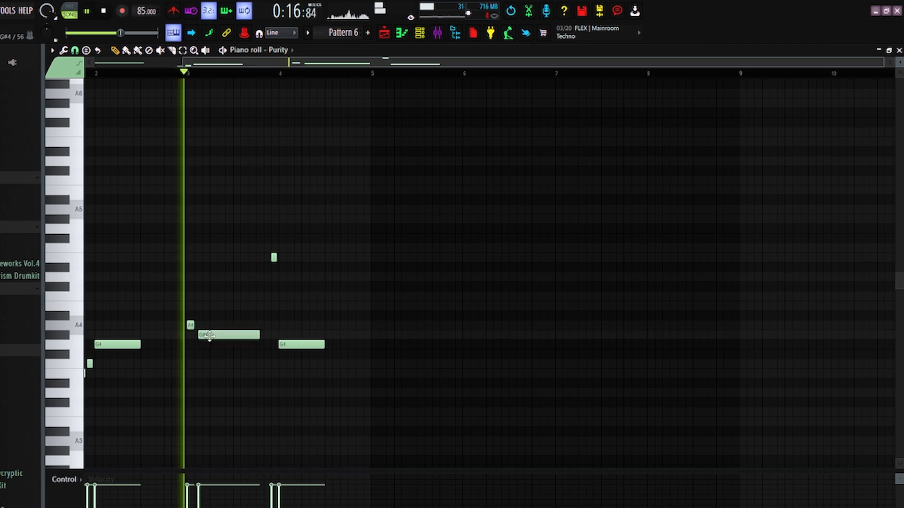
pyautogui.moveTo(209, 337); pyautogui.dragTo(255, 336)
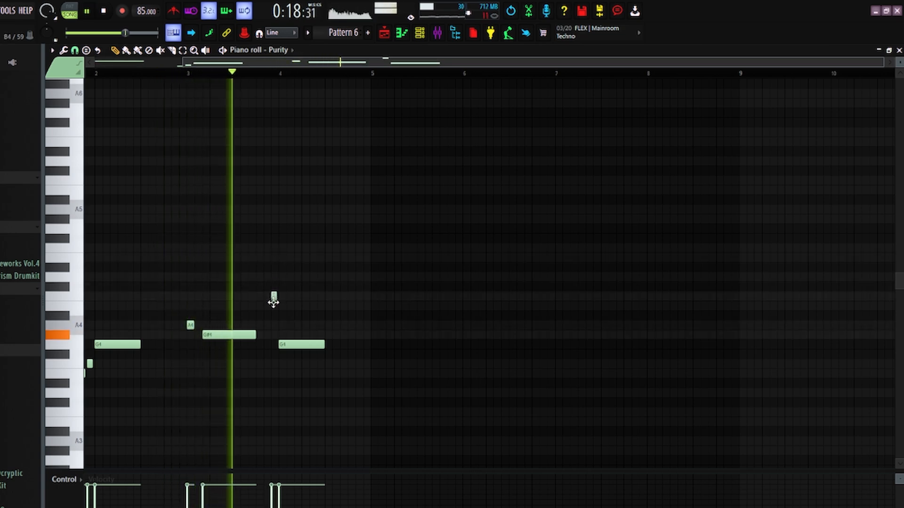
pyautogui.moveTo(274, 301); pyautogui.dragTo(274, 334)
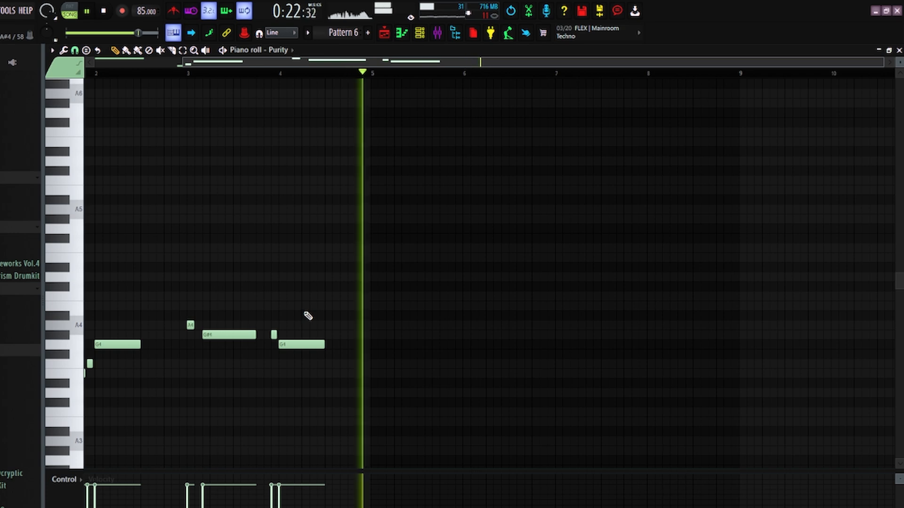
pyautogui.click(385, 33)
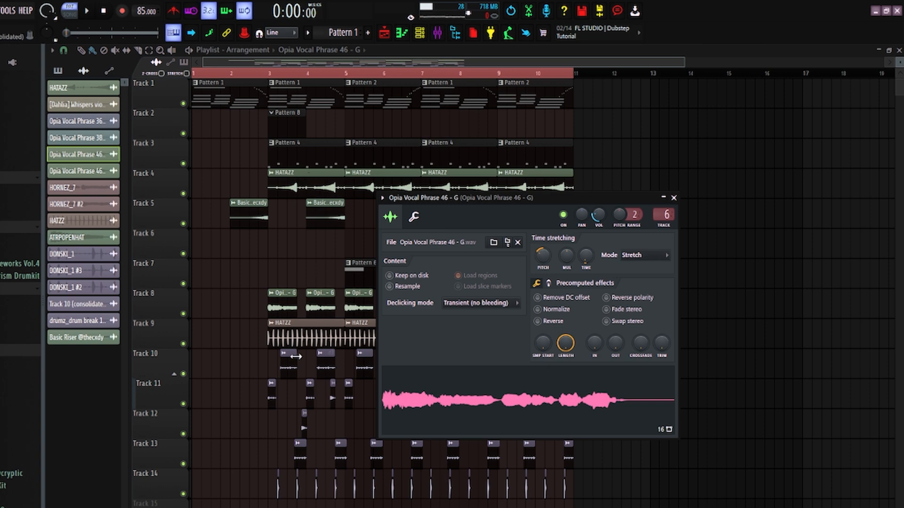
# Step: Add the tasg2 sample on Track 7 halfway through bar 1 and move all clips from bar 3 onward two bars later
pyautogui.doubleClick(352, 279)
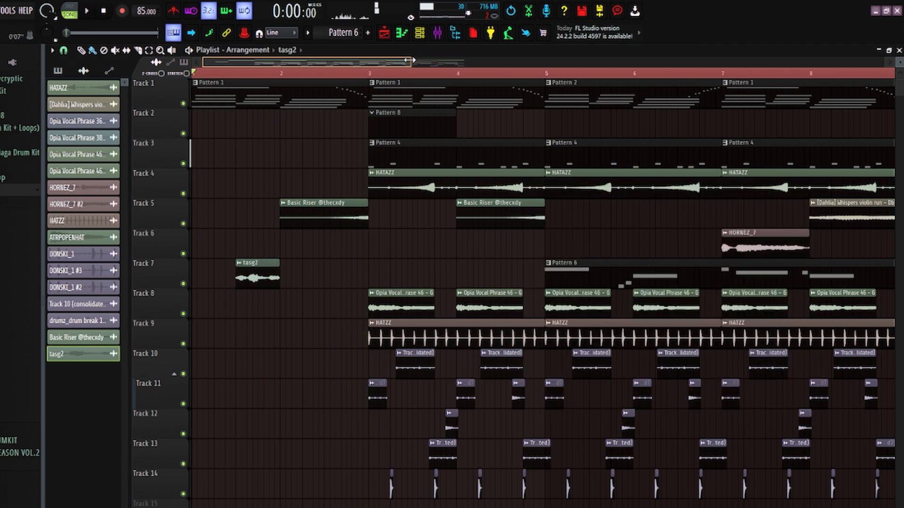
pyautogui.moveTo(264, 111); pyautogui.dragTo(615, 506)
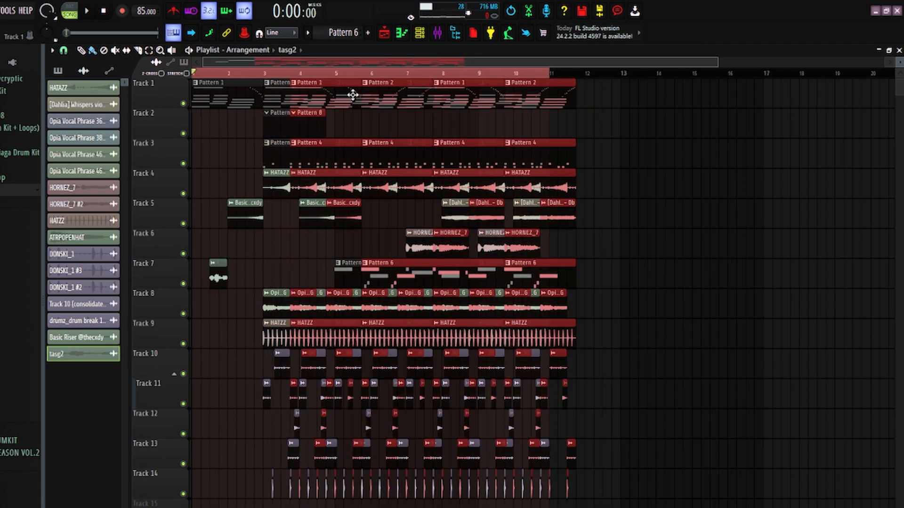
pyautogui.moveTo(352, 95); pyautogui.dragTo(405, 106)
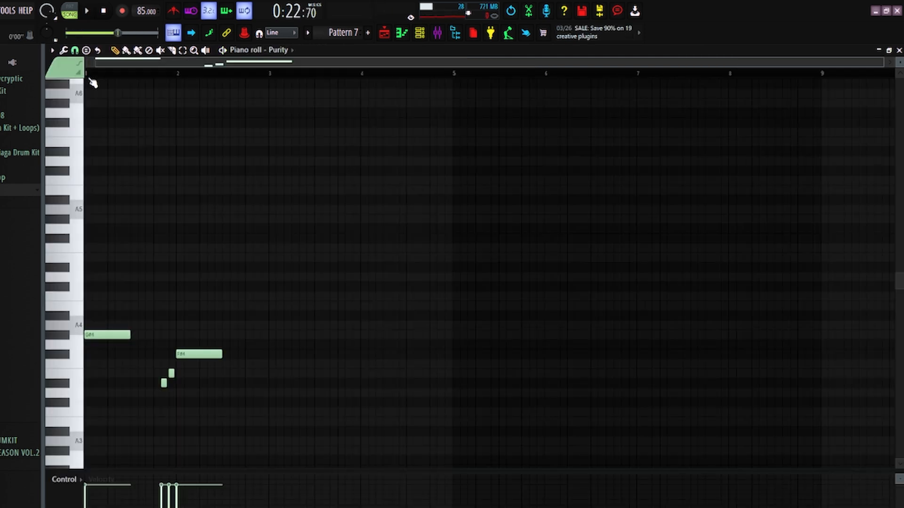
# Step: In Pattern 7's Purity piano roll, shorten the first note and raise it to B4, and add a long A4 right after it
pyautogui.press('space')
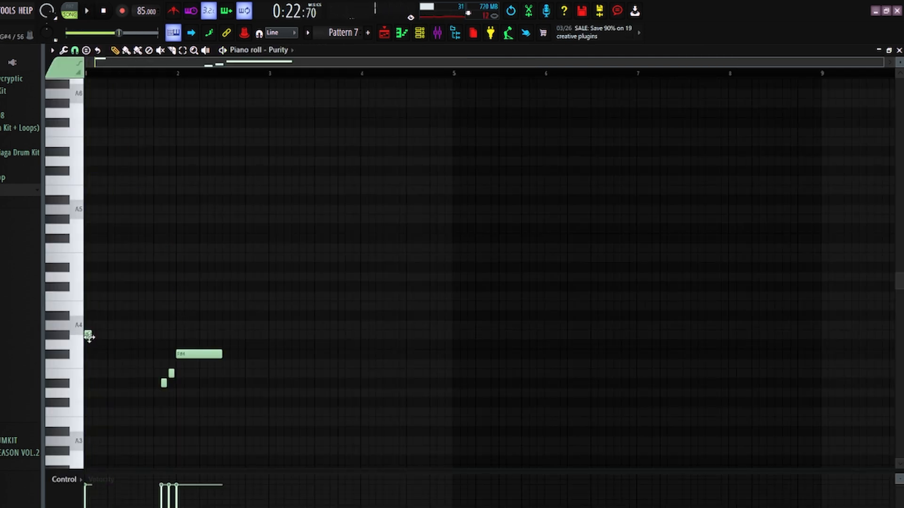
pyautogui.moveTo(86, 286); pyautogui.dragTo(84, 315)
pyautogui.press('space')
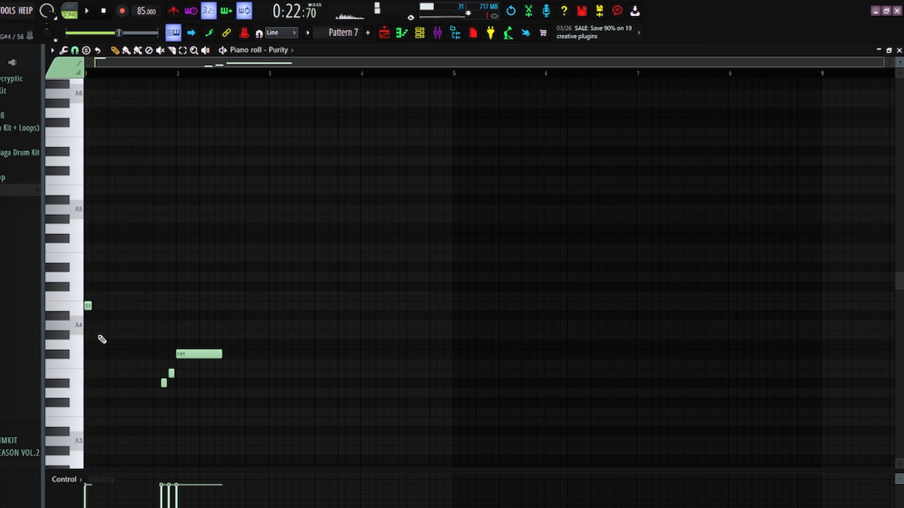
pyautogui.press('space')
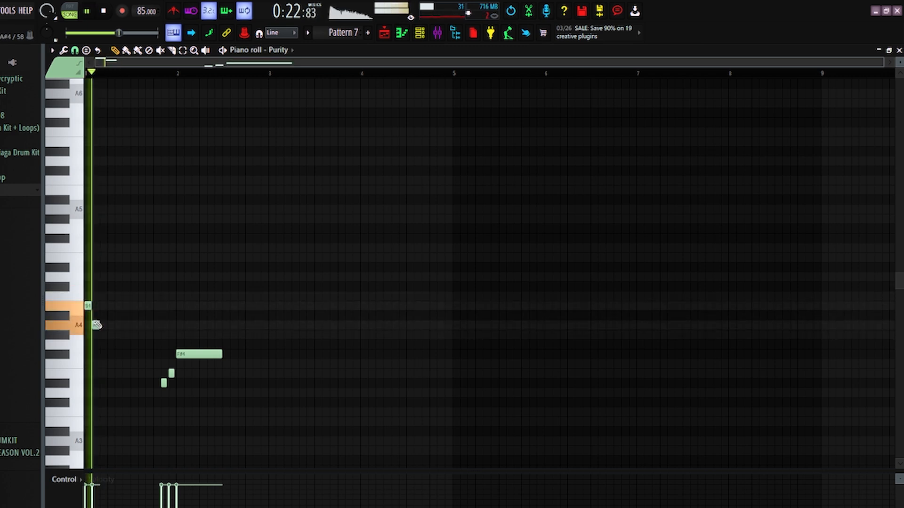
pyautogui.moveTo(97, 325); pyautogui.dragTo(105, 327)
pyautogui.moveTo(170, 331); pyautogui.dragTo(151, 331)
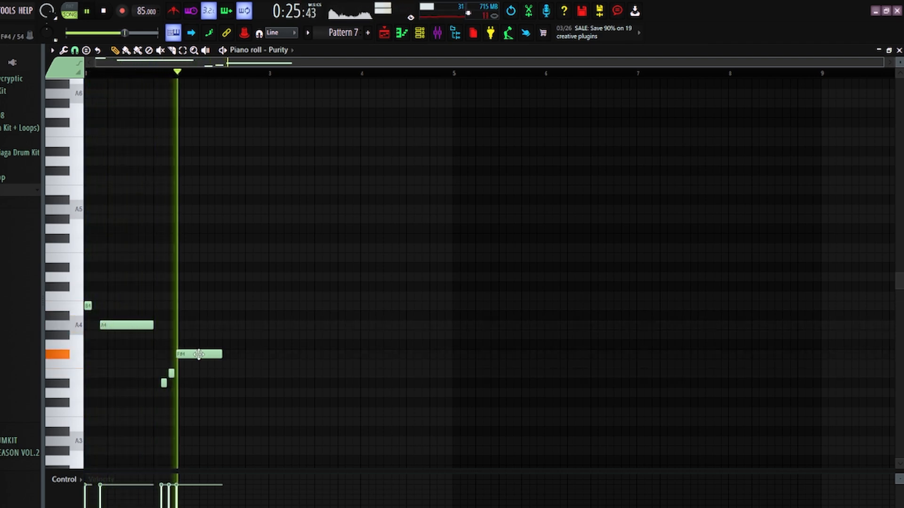
pyautogui.click(386, 35)
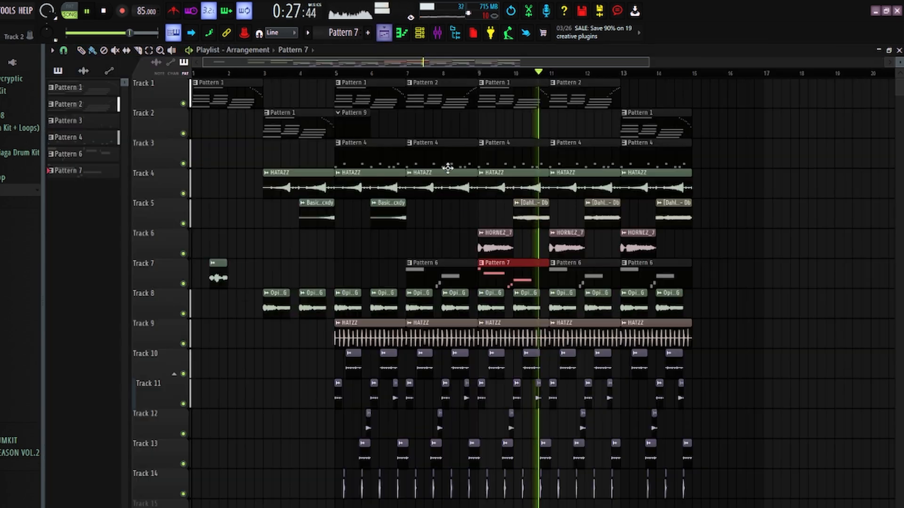
# Step: Replace the Pattern 6 clips at bars 11 and 13 on Track 7 with Pattern 7
pyautogui.rightClick(559, 274)
pyautogui.moveTo(766, 286); pyautogui.dragTo(564, 276)
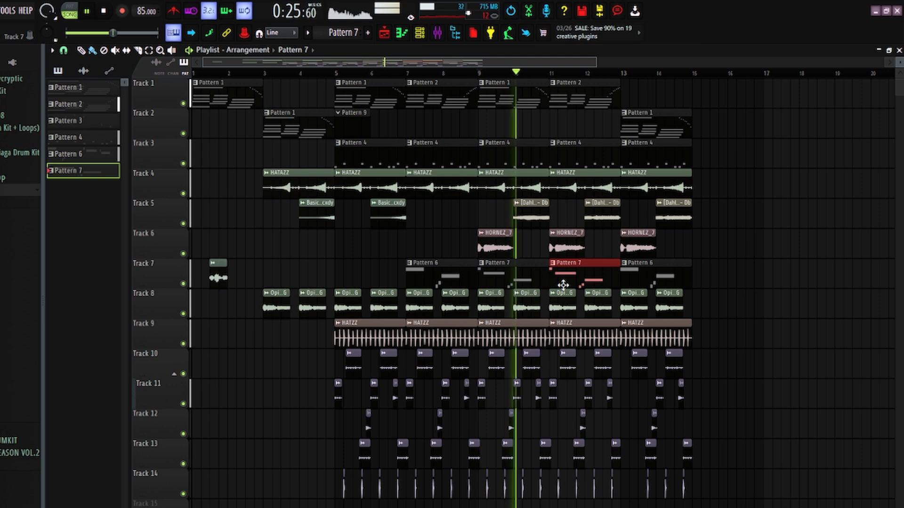
pyautogui.rightClick(642, 277)
pyautogui.click(625, 272)
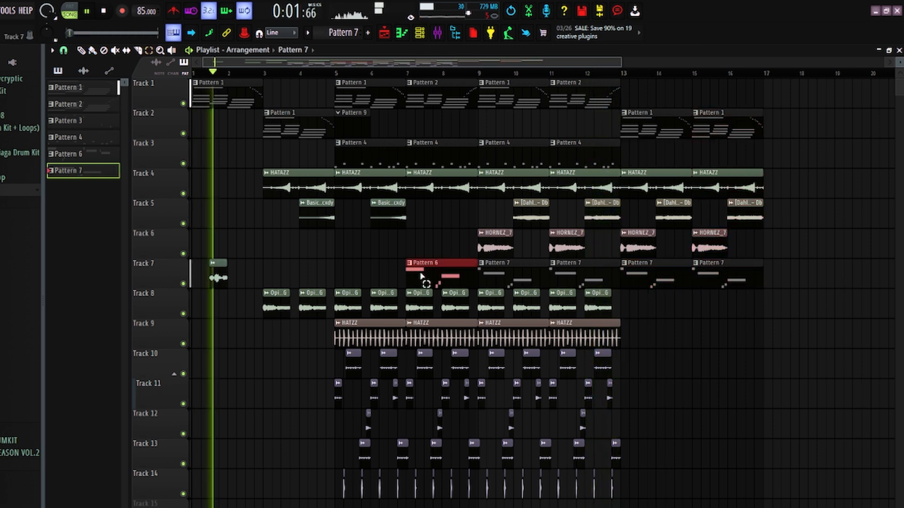
# Step: Remove the Pattern 6 clip at bar 7 on Track 7 and copy the clips of bars 5 to 8 to bar 17
pyautogui.rightClick(426, 279)
pyautogui.moveTo(337, 90); pyautogui.dragTo(475, 501)
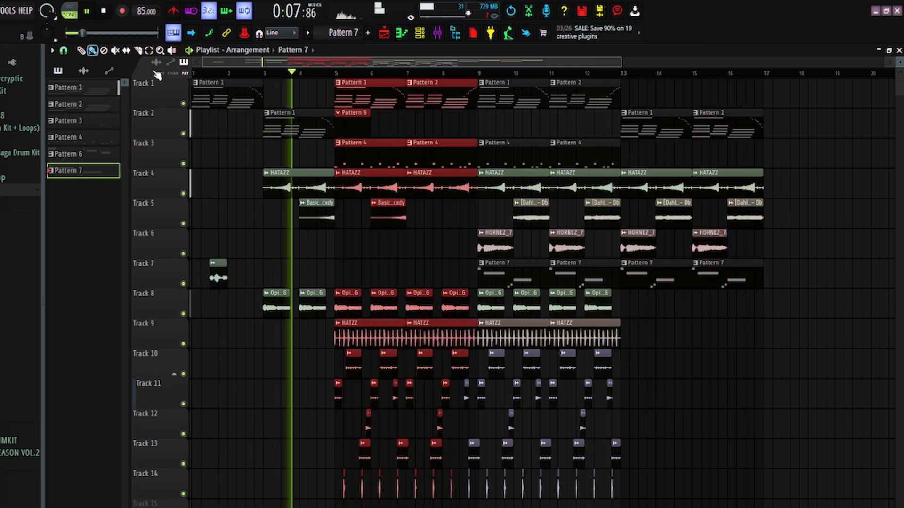
pyautogui.moveTo(372, 183); pyautogui.dragTo(801, 184)
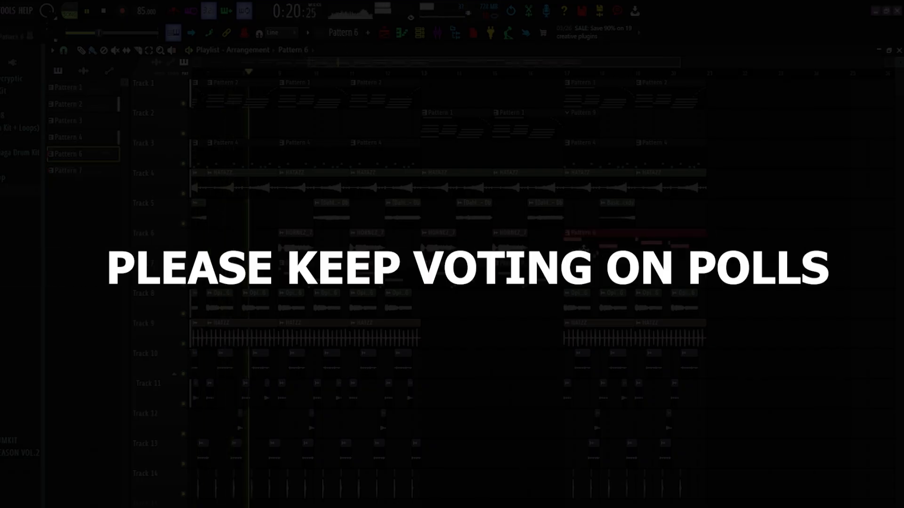